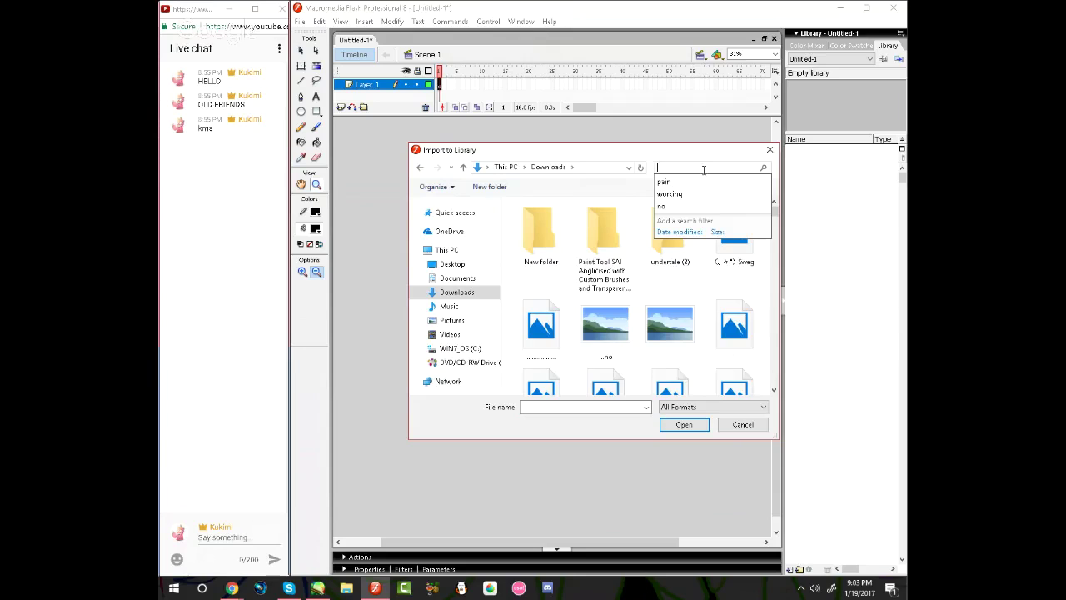
Try to import the Downloads file "Stranger Things Anything MAP Part 6 For Alki" into the library, finding it with the search "st"
text(st)
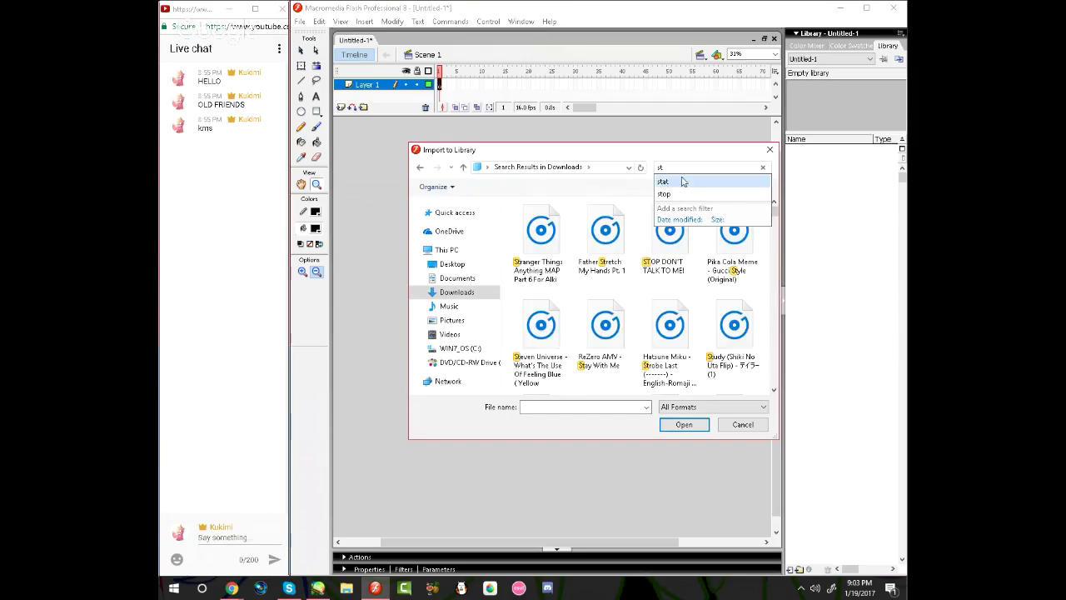
click(537, 240)
drag(537, 240, 827, 239)
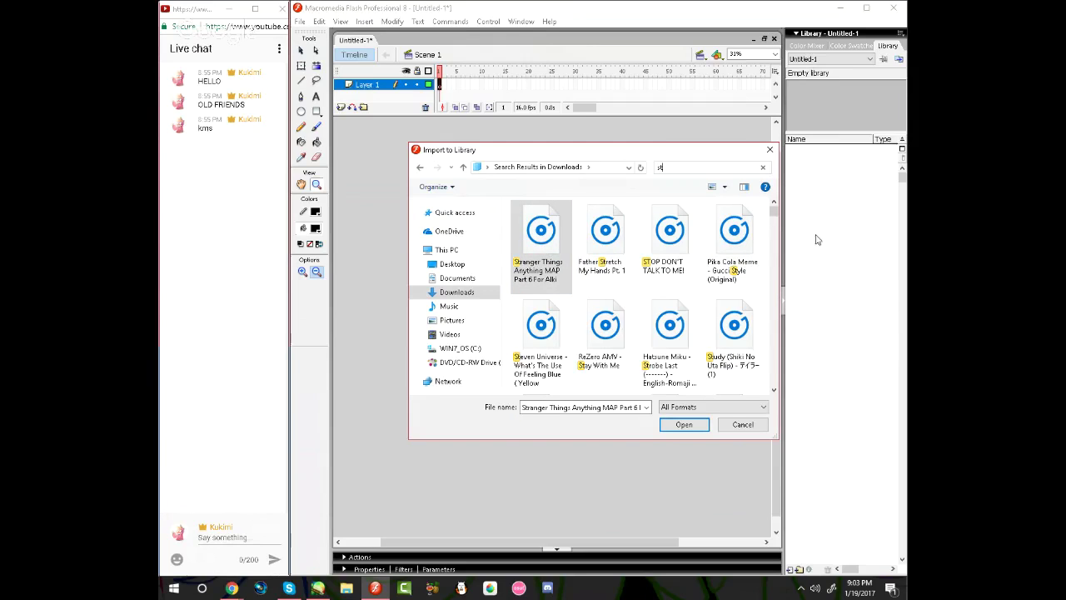
drag(545, 242, 607, 324)
click(669, 424)
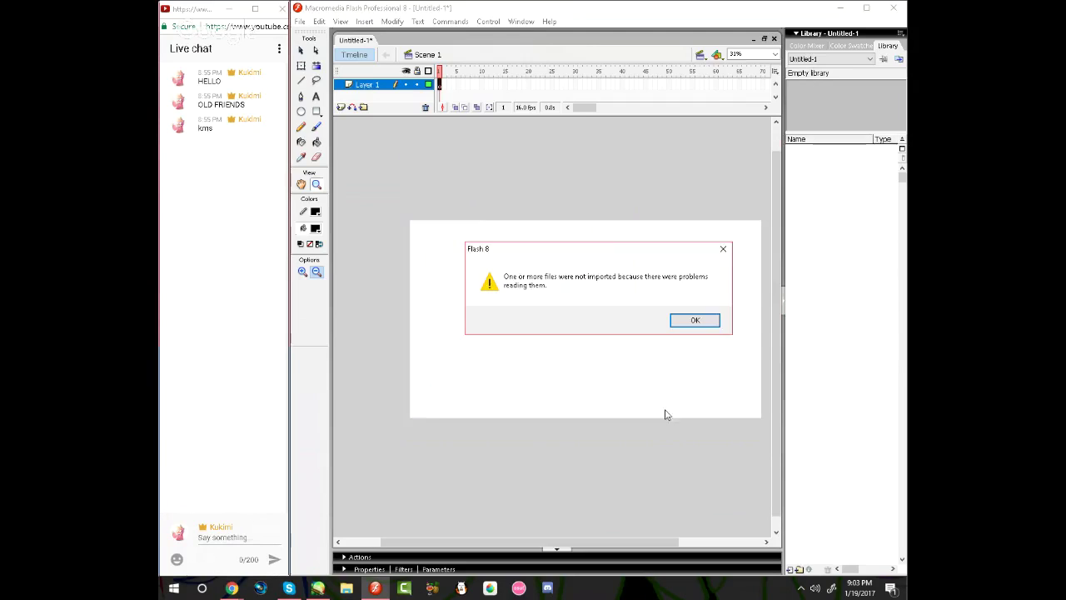
click(696, 320)
Try to bring the downloaded Stranger Things mp3 from Chrome into the Flash document, and return to the Untitled-1 document
click(299, 21)
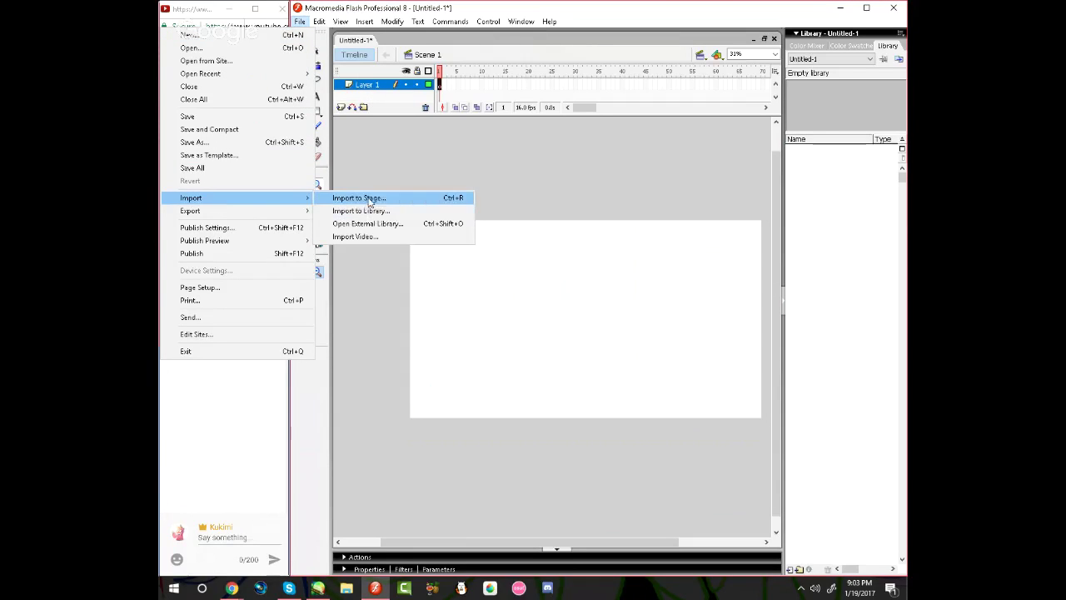
click(237, 589)
click(215, 567)
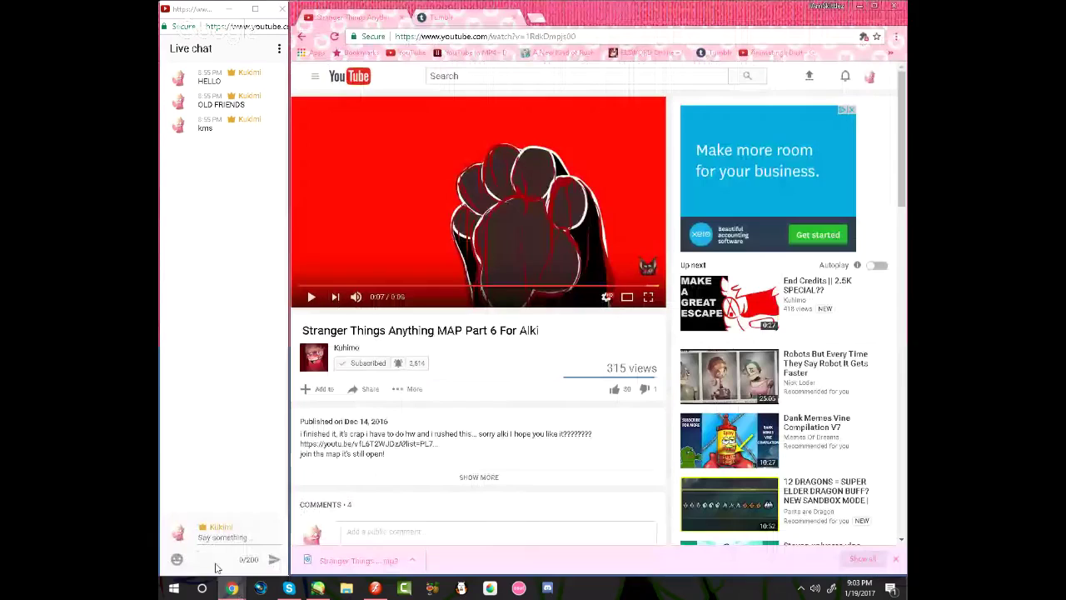
drag(359, 560, 527, 301)
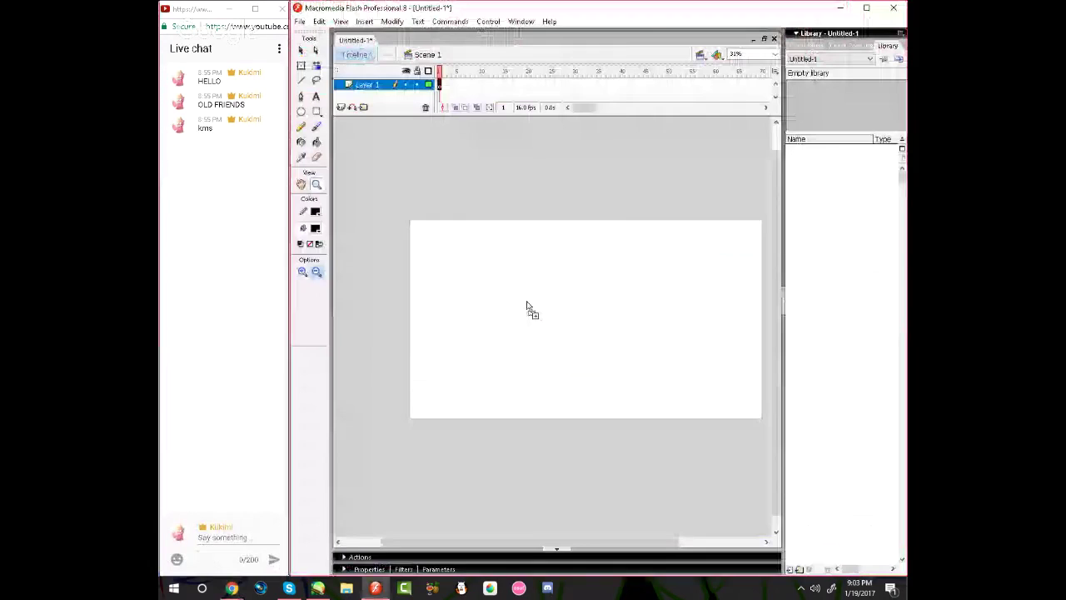
scroll(527, 300, up, 5)
scroll(526, 302, down, 5)
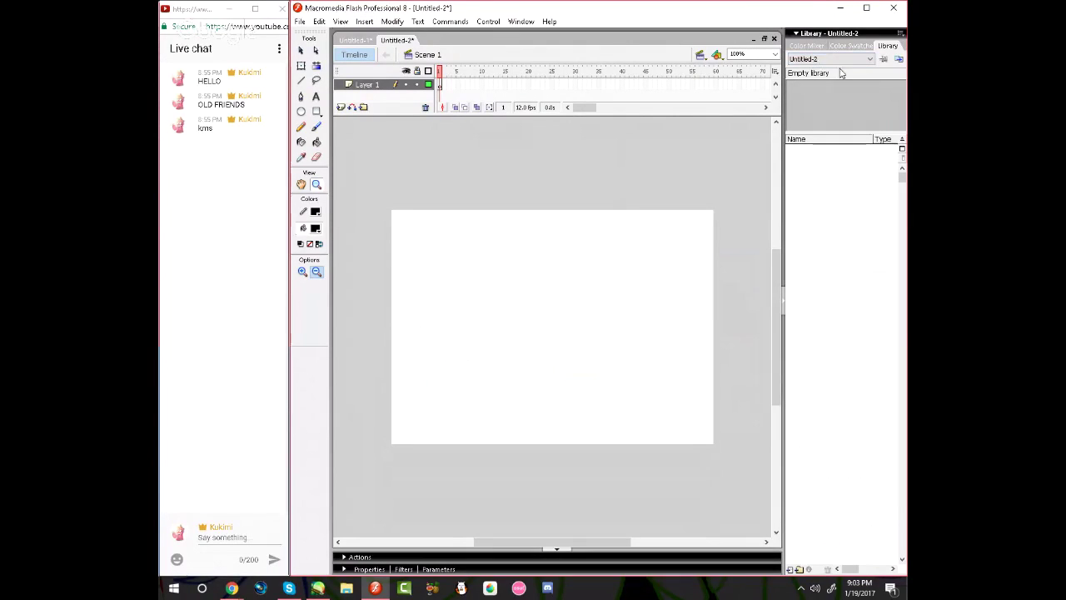
click(354, 40)
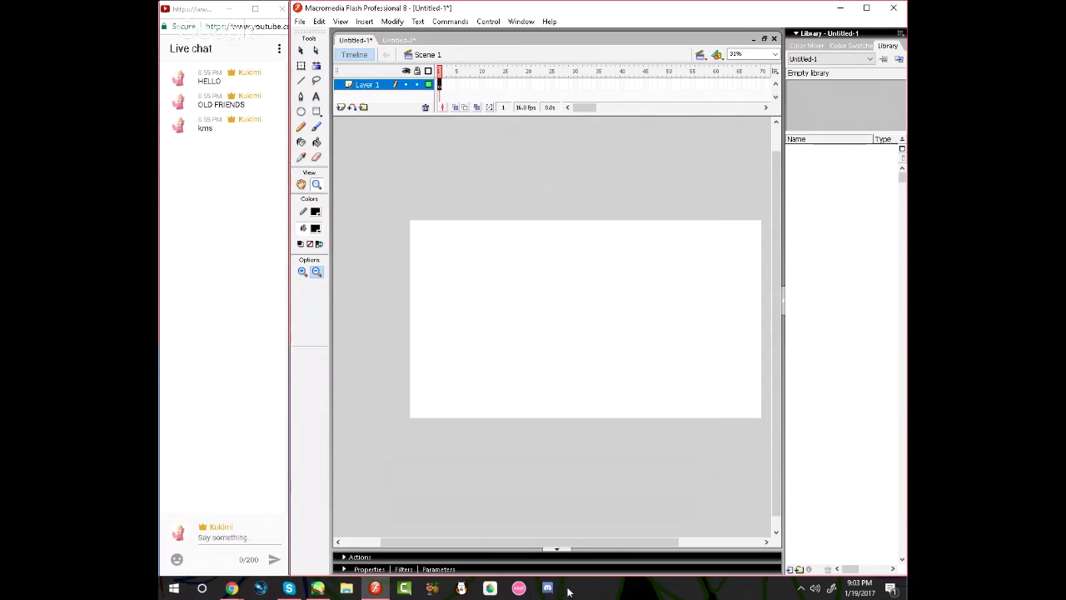
Search the computer for "auda" and open the best match
key(alt+Tab)
click(906, 596)
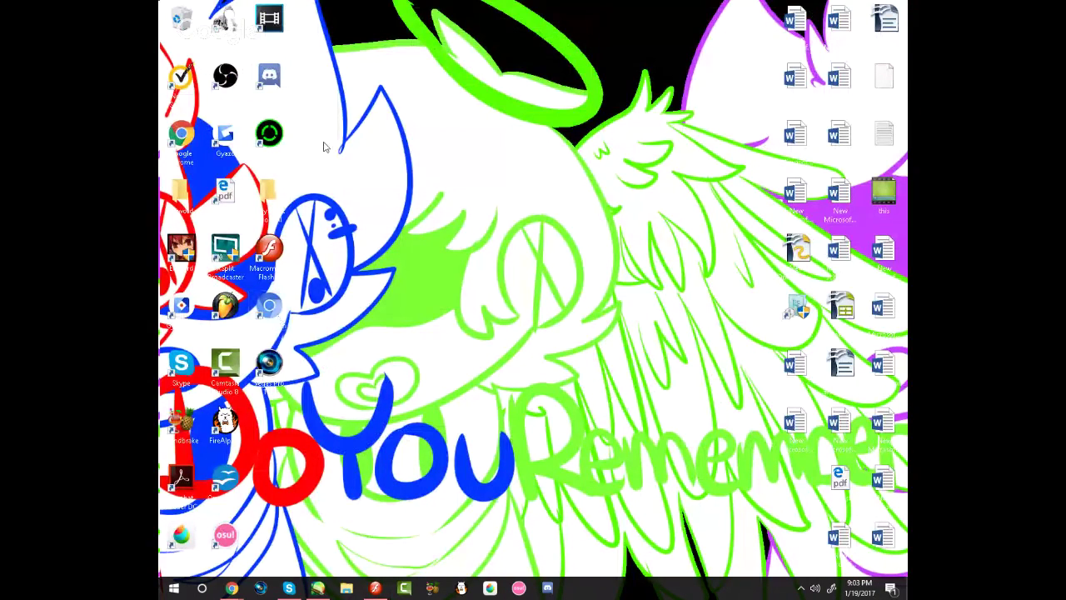
click(203, 588)
text(a)
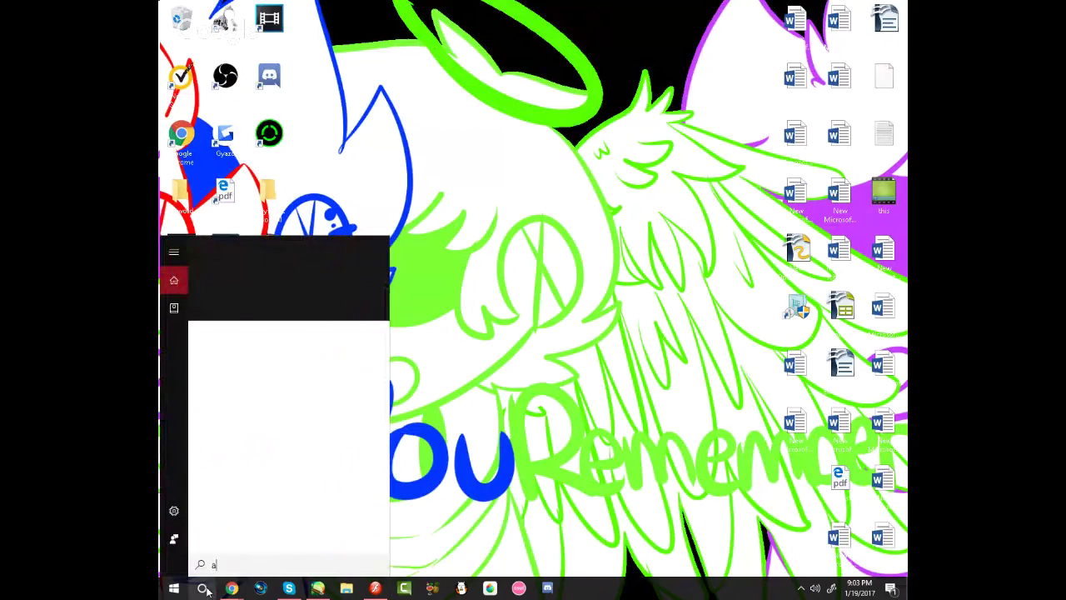
text(ud)
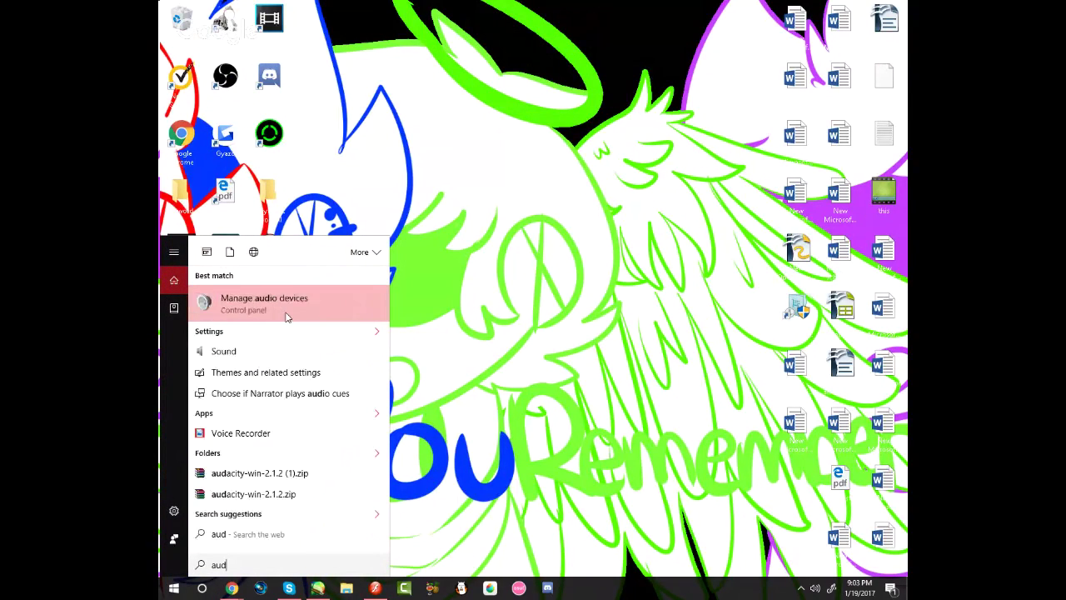
text(a)
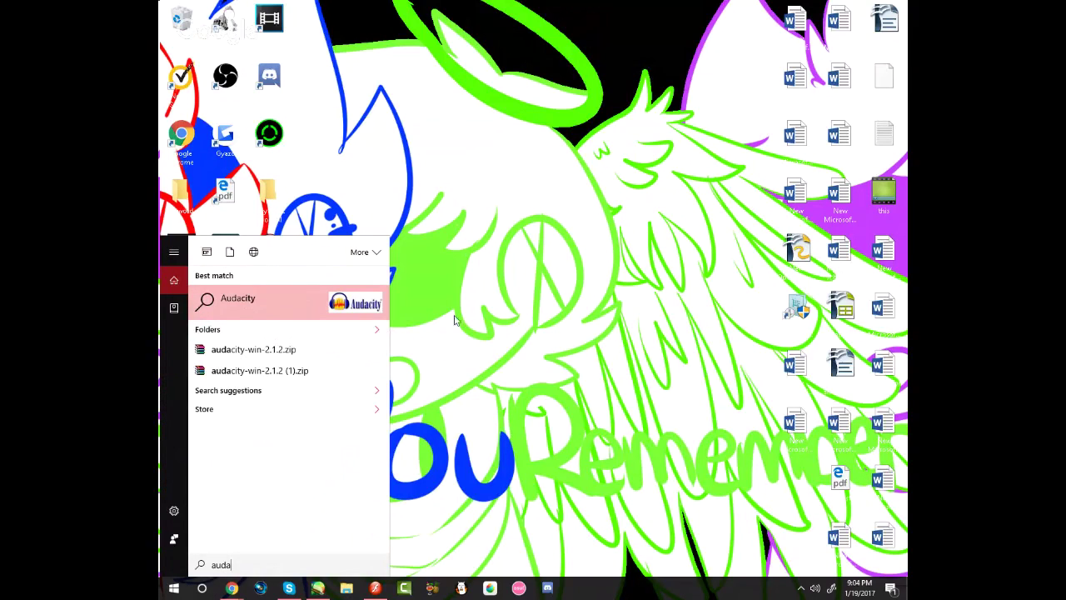
key(Return)
Switch to Chrome, bring back the live chat window and play the Stranger Things MAP video
click(236, 587)
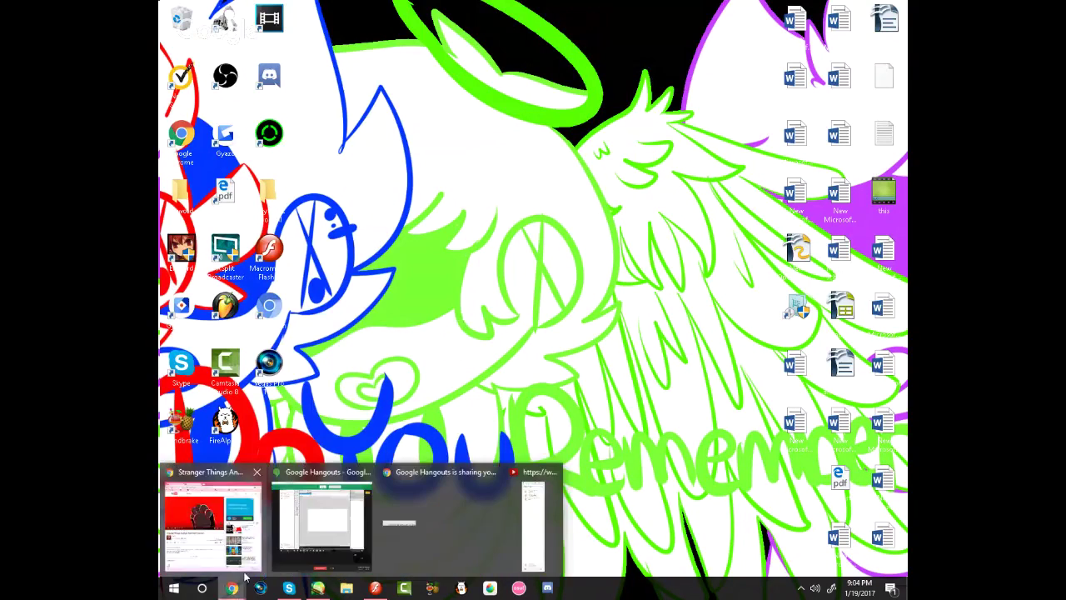
click(243, 568)
click(234, 587)
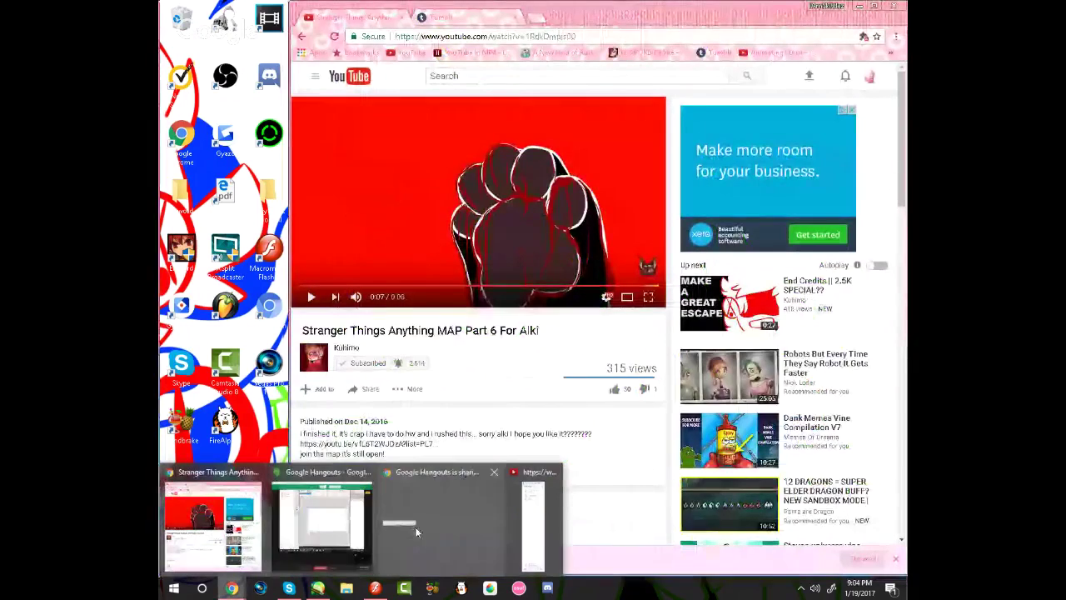
click(358, 535)
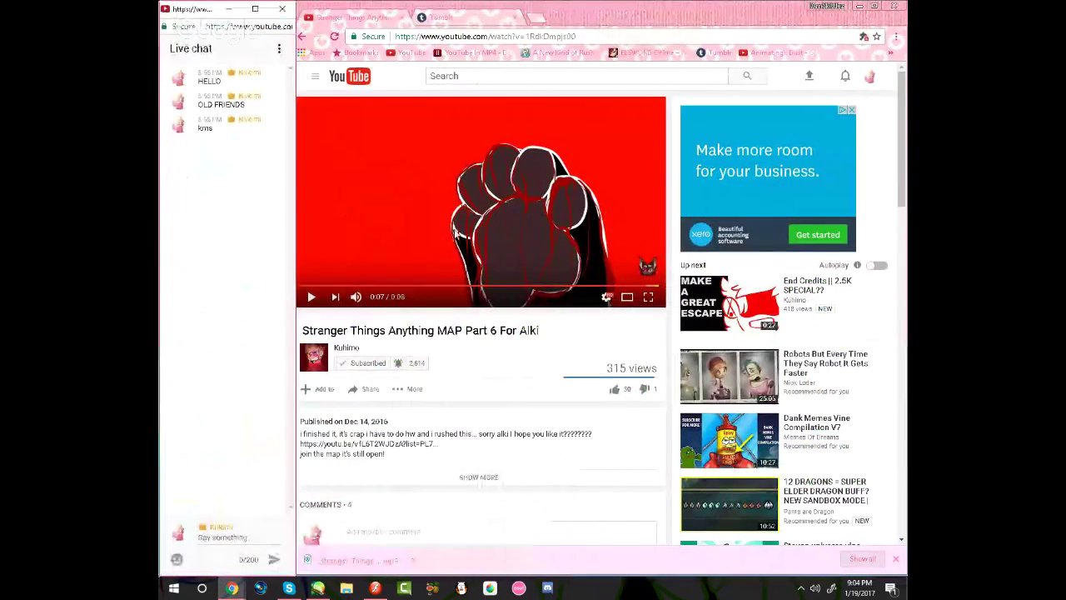
click(311, 297)
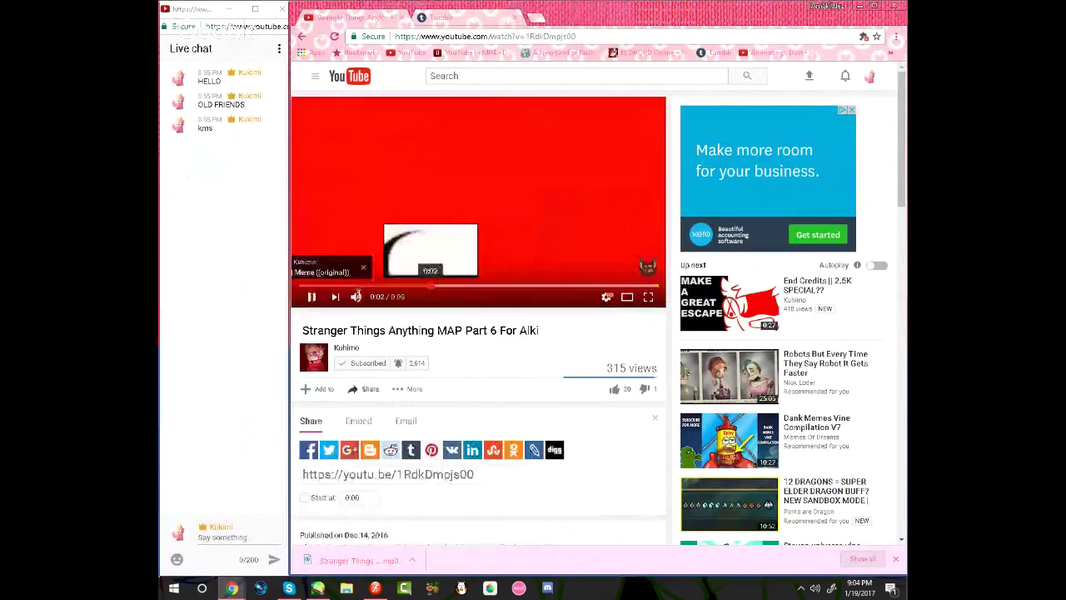
click(448, 267)
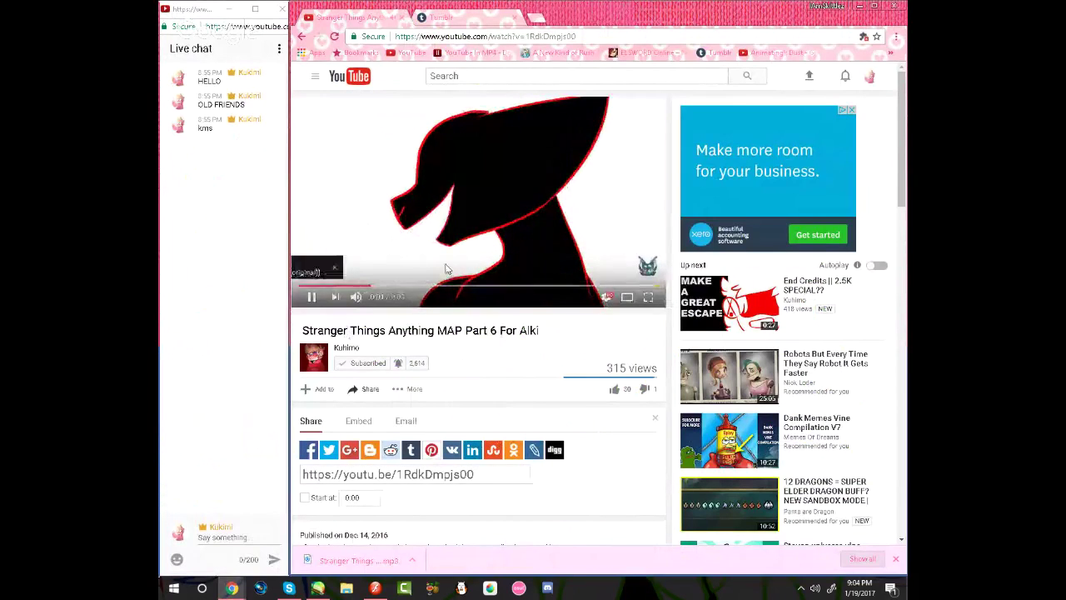
click(431, 224)
Glance at the Tumblr page, return to the video page and switch back to Macromedia Flash
click(450, 18)
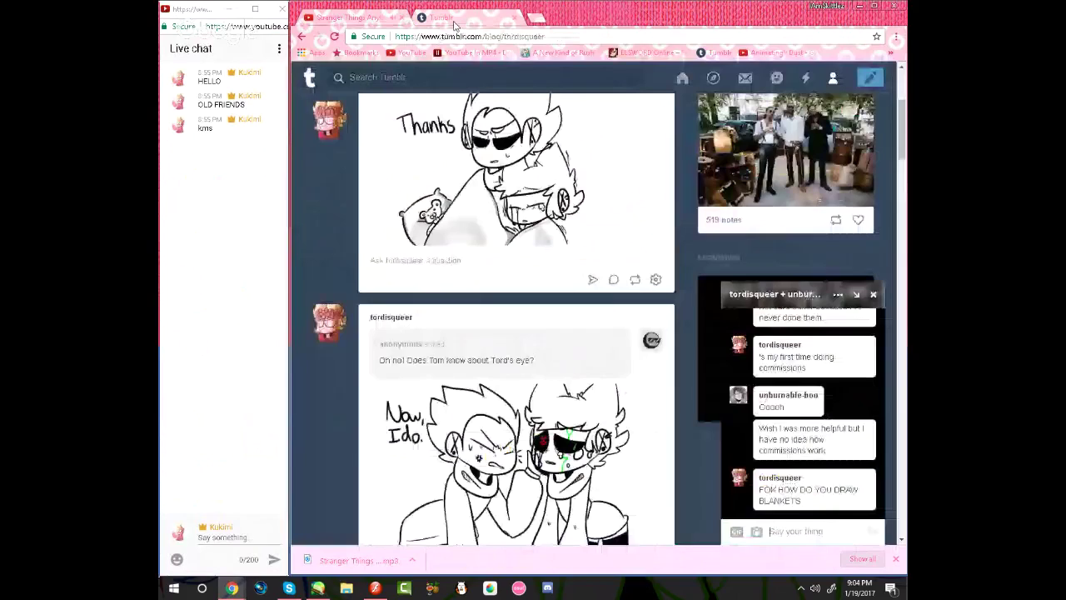
click(379, 17)
key(alt+Tab)
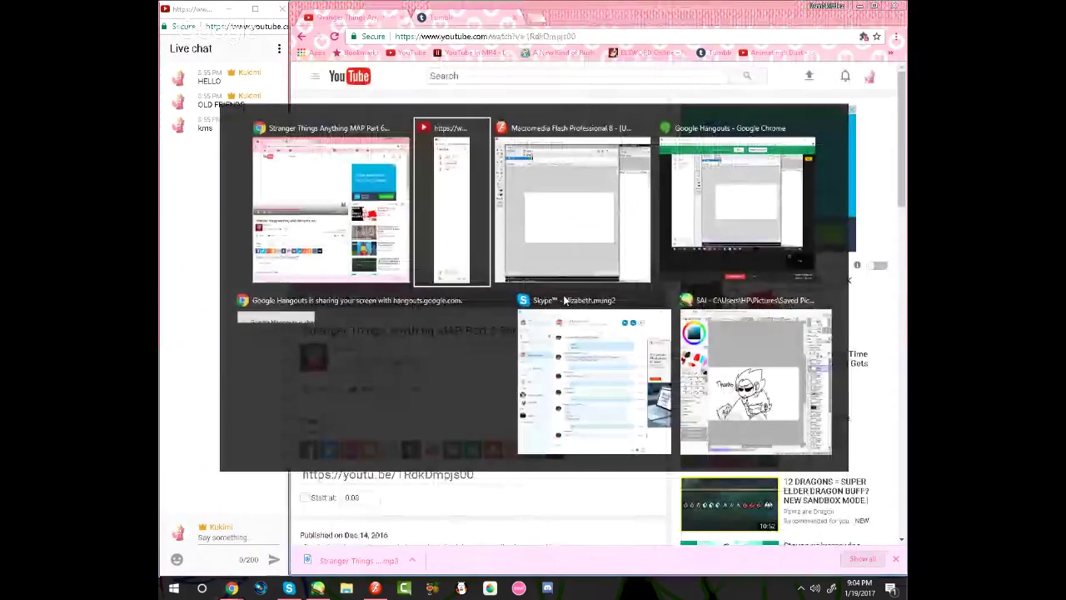
key(alt+Tab)
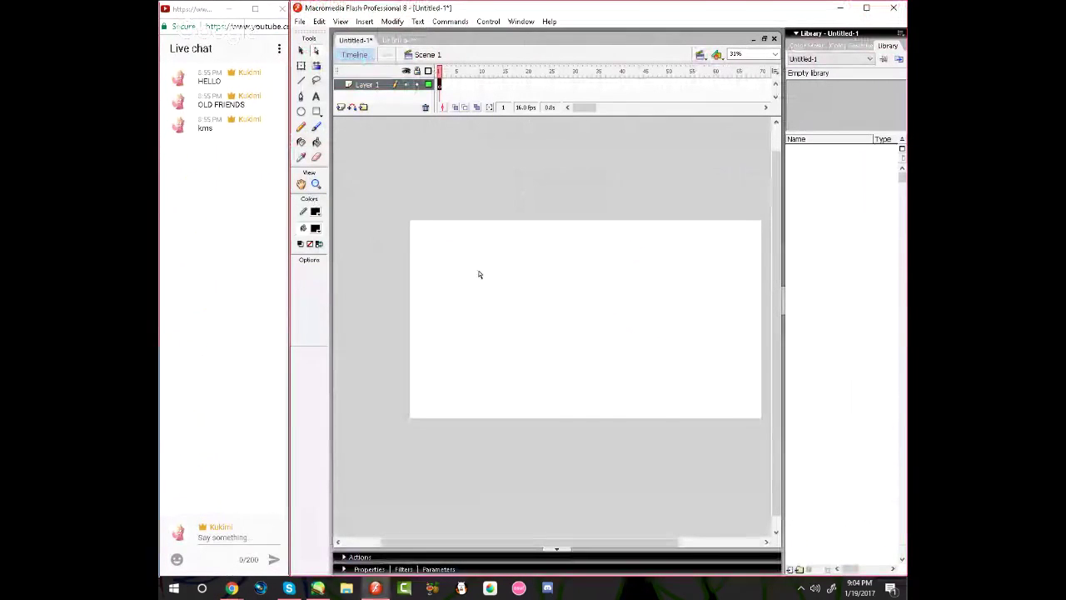
Choose the Brush tool and reduce its size to a small one, undoing the test strokes
key(b)
drag(486, 268, 443, 408)
key(ctrl+z)
click(317, 305)
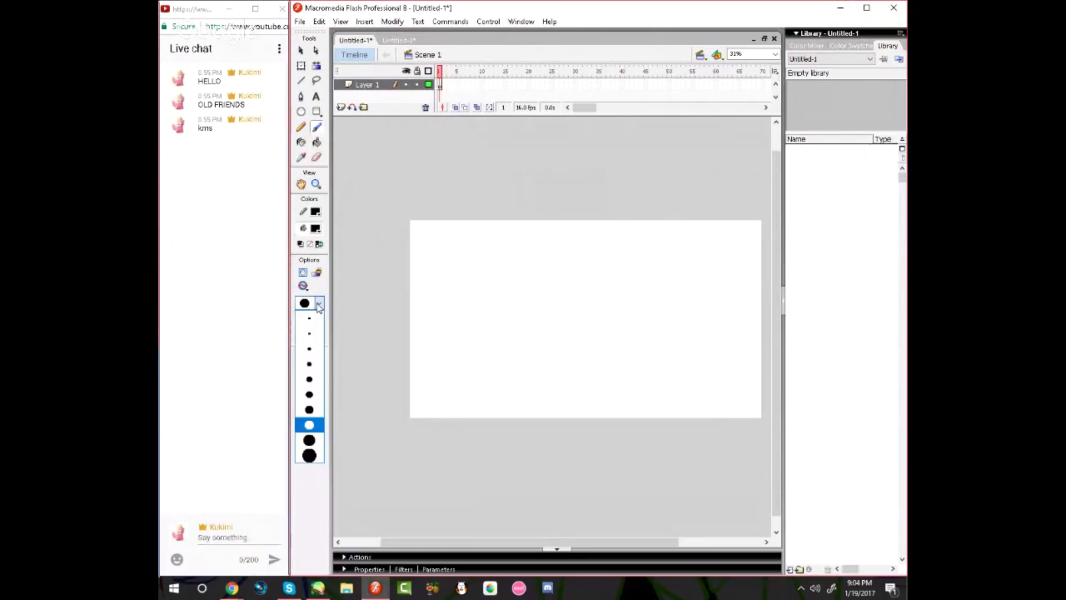
click(310, 365)
mouse_move(540, 212)
mouse_down()
mouse_move(566, 220)
mouse_move(536, 215)
mouse_up()
key(ctrl+z)
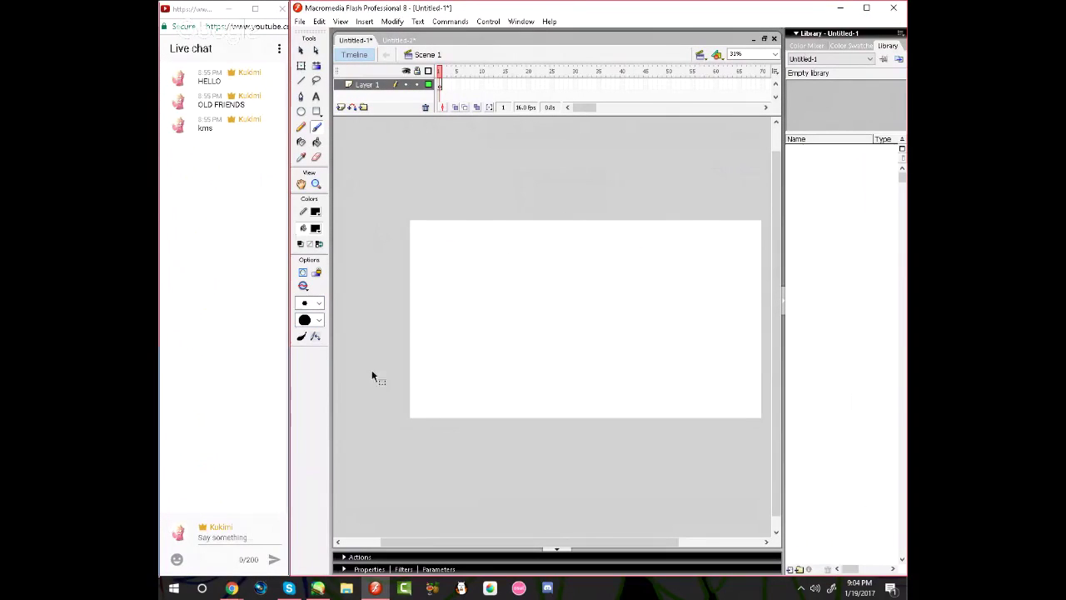
click(318, 304)
click(311, 350)
Set the brush's fill color to red
click(316, 213)
click(315, 212)
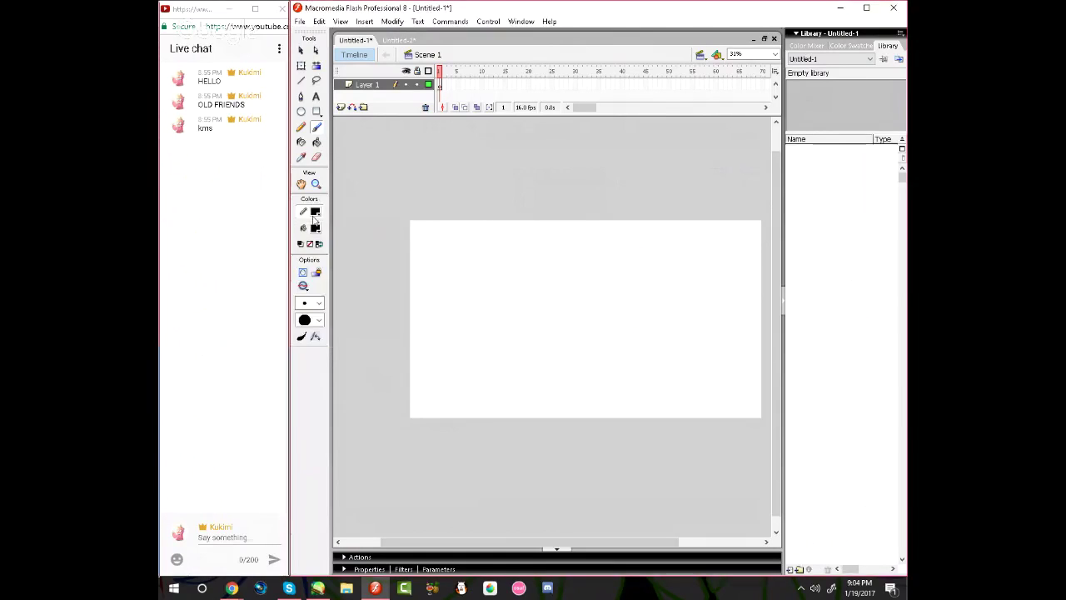
click(316, 228)
click(425, 306)
Try to sketch a red angular muzzle profile above and across the stage's upper middle, undoing the first strokes
drag(547, 216, 523, 277)
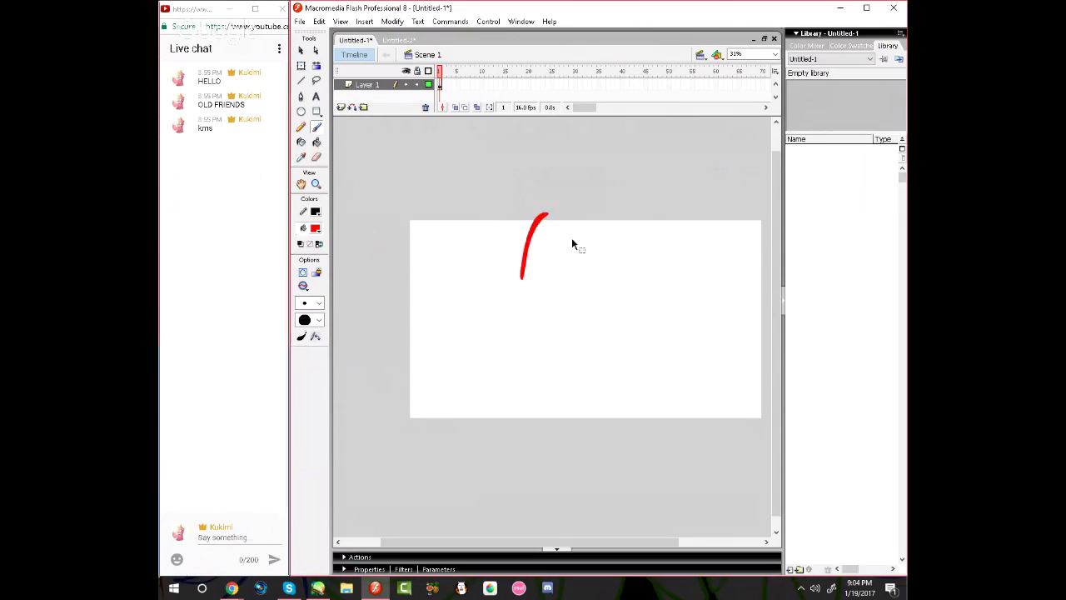
key(ctrl+z)
drag(566, 200, 500, 286)
key(ctrl+z)
mouse_move(577, 198)
mouse_down()
mouse_move(536, 262)
mouse_move(507, 280)
mouse_move(547, 314)
mouse_move(587, 300)
mouse_up()
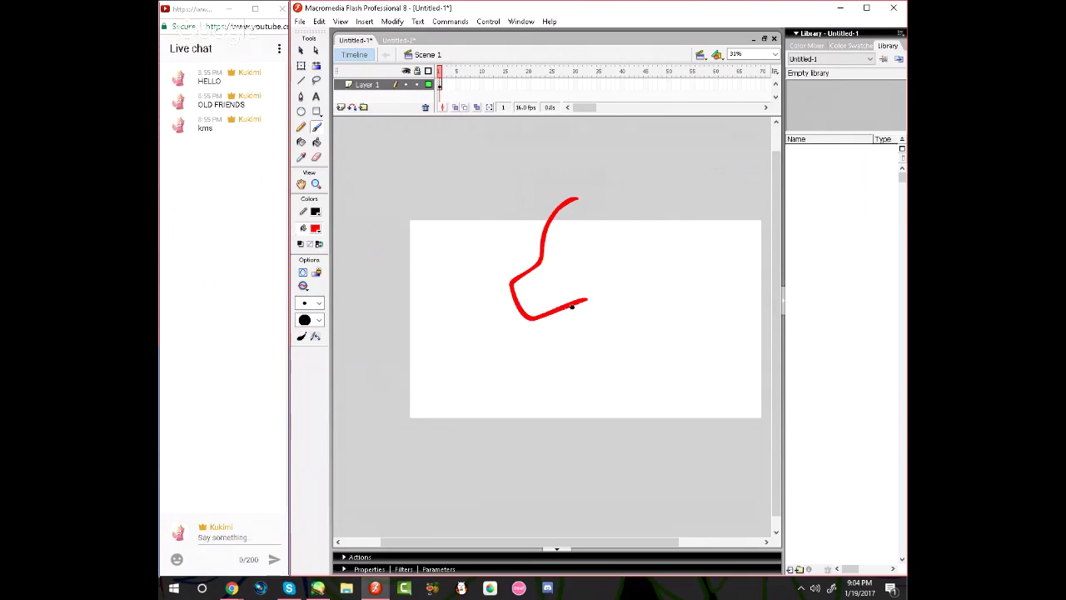
Turn on tilt and pressure for the brush, then undo the test strokes and the red profile outline
click(315, 336)
mouse_move(493, 332)
mouse_down()
mouse_move(509, 326)
mouse_move(473, 400)
mouse_up()
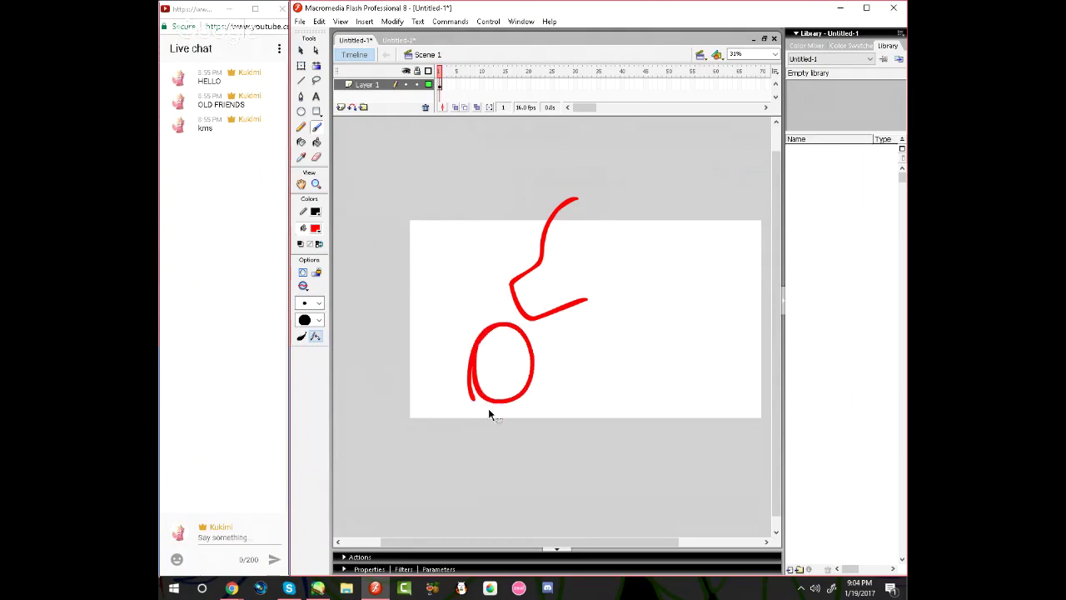
key(ctrl+z)
drag(455, 325, 440, 364)
key(ctrl+z)
click(302, 337)
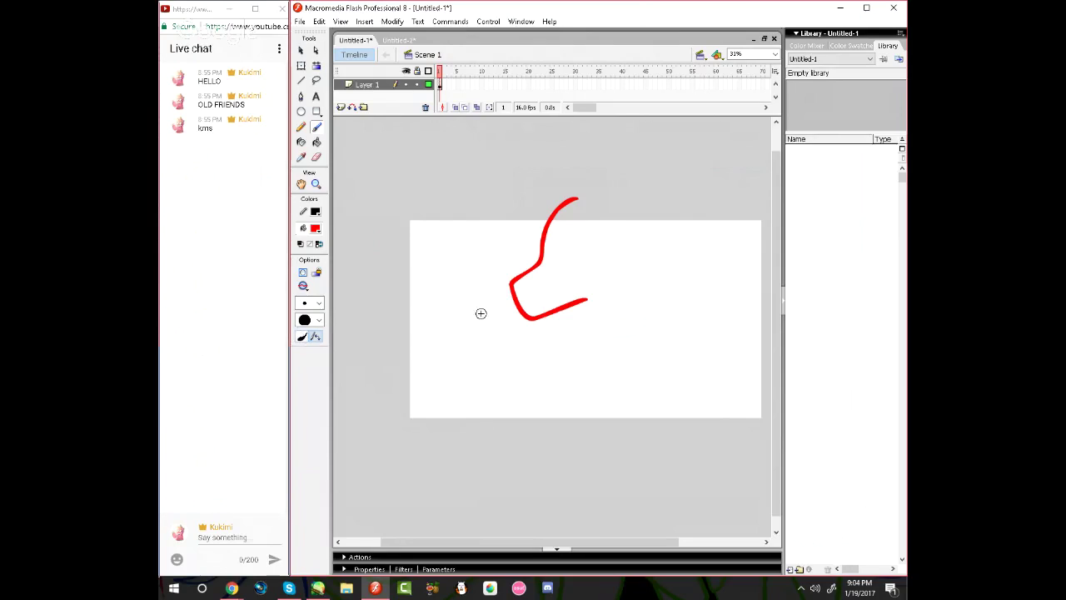
drag(481, 317, 464, 402)
key(ctrl+z)
key(ctrl+z)
Try several freehand versions of a red head and muzzle outline across the upper stage, undoing each one
mouse_move(562, 199)
mouse_down()
mouse_move(549, 212)
mouse_move(533, 313)
mouse_up()
key(ctrl+z)
drag(557, 200, 447, 337)
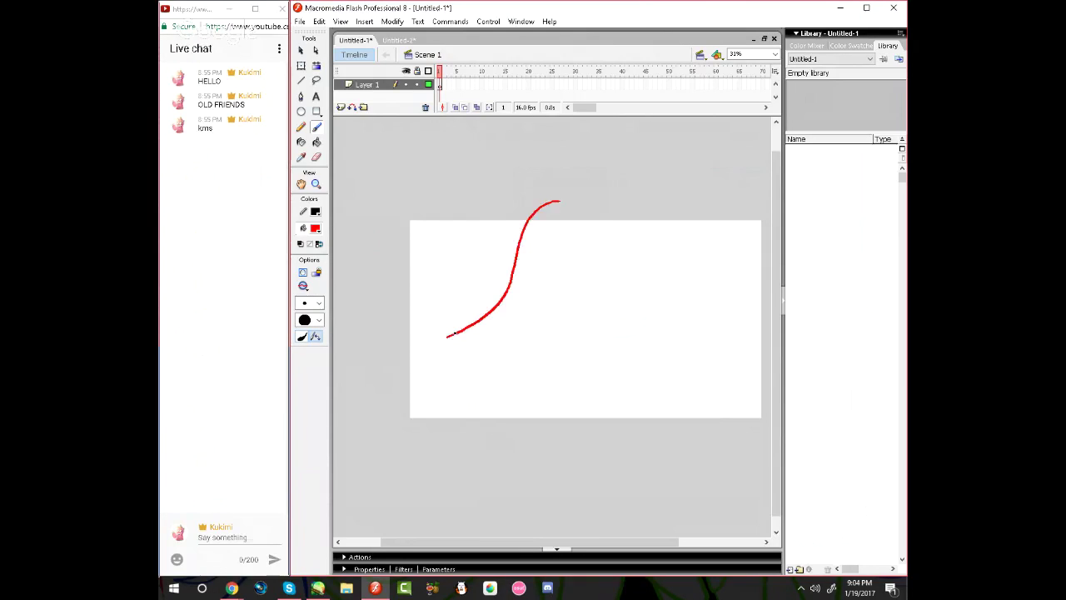
key(ctrl+z)
drag(544, 201, 500, 346)
key(ctrl+z)
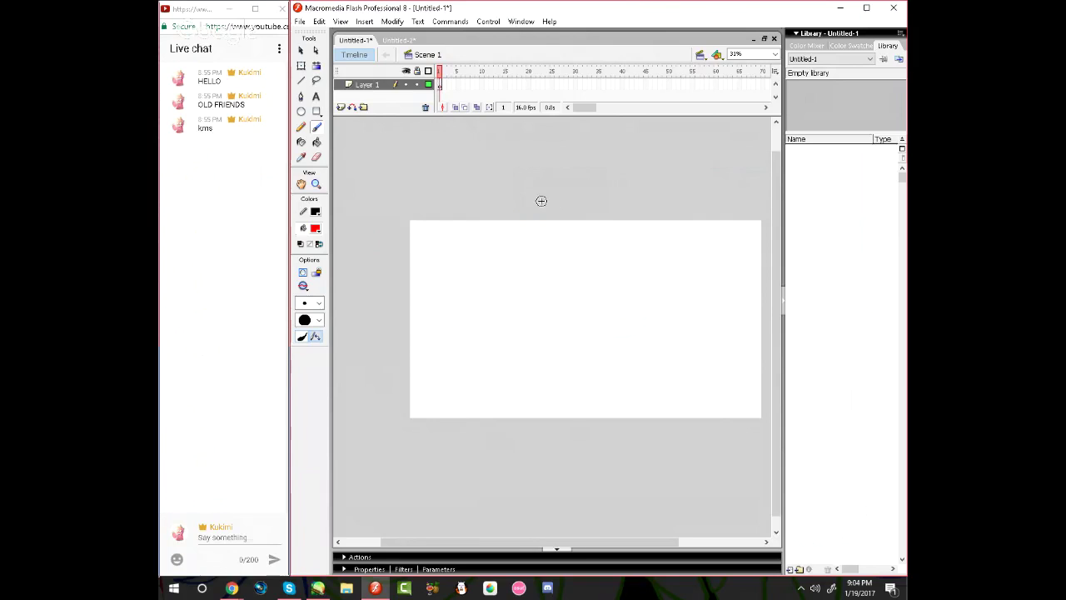
mouse_move(542, 200)
mouse_down()
mouse_move(506, 247)
mouse_move(497, 308)
mouse_move(567, 238)
mouse_up()
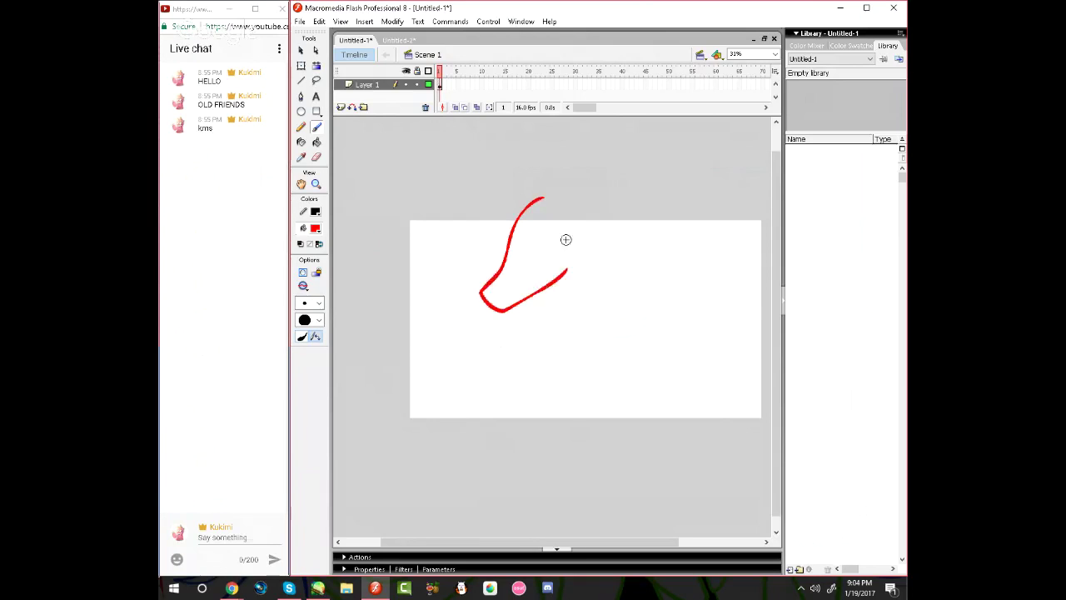
key(ctrl+z)
drag(561, 194, 526, 289)
key(ctrl+z)
mouse_move(600, 199)
mouse_down()
mouse_move(566, 214)
mouse_move(522, 280)
mouse_move(531, 315)
mouse_move(584, 322)
mouse_up()
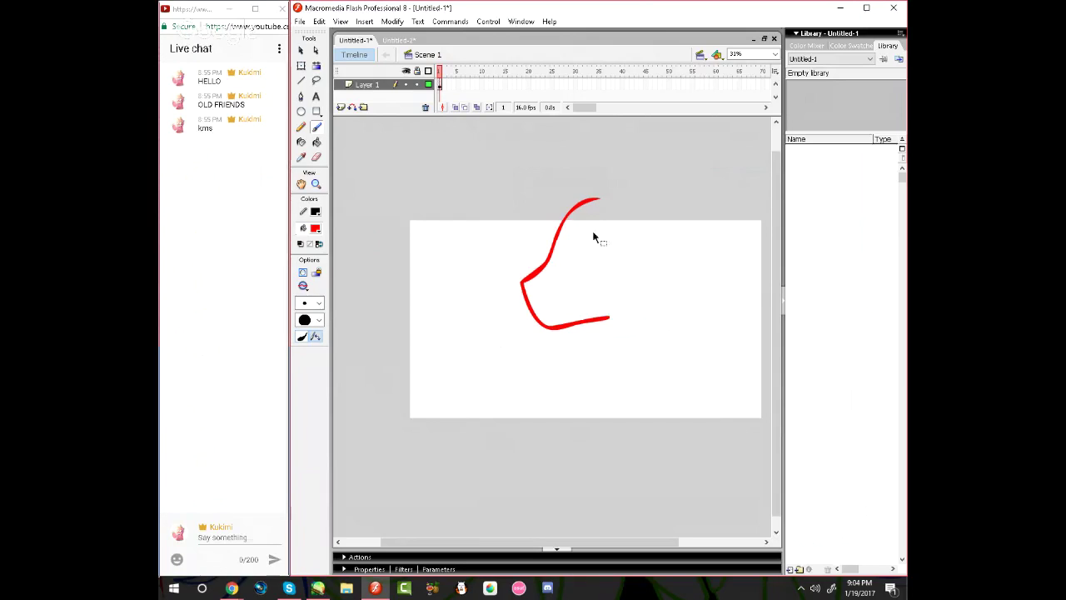
key(ctrl+z)
mouse_move(612, 198)
mouse_down()
mouse_move(591, 199)
mouse_move(514, 276)
mouse_move(531, 313)
mouse_move(611, 311)
mouse_up()
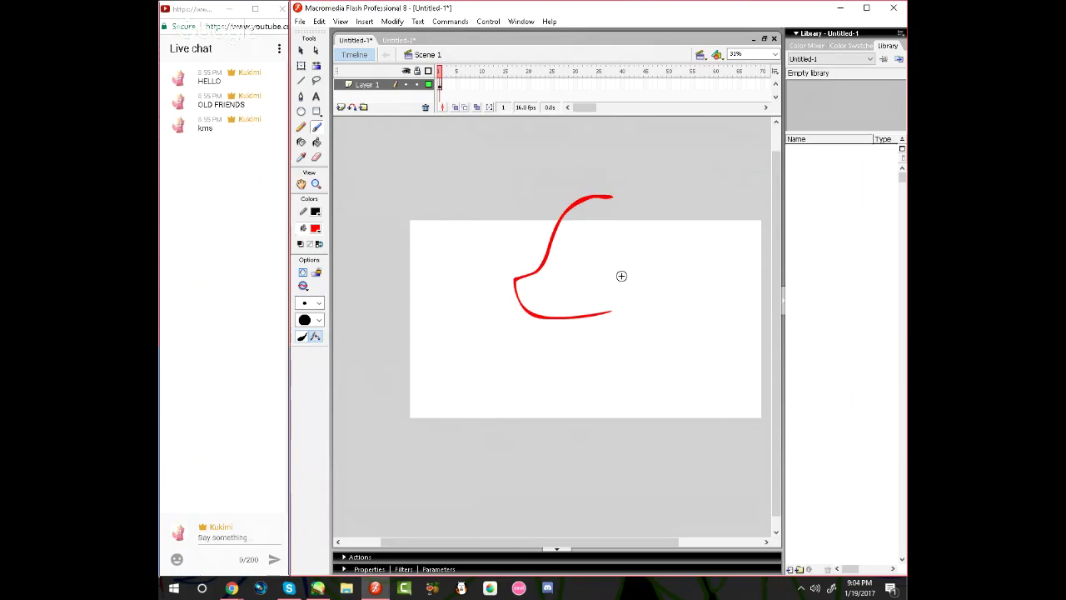
mouse_move(611, 199)
mouse_down()
mouse_move(678, 292)
mouse_move(642, 303)
mouse_up()
key(ctrl+z)
key(ctrl+z)
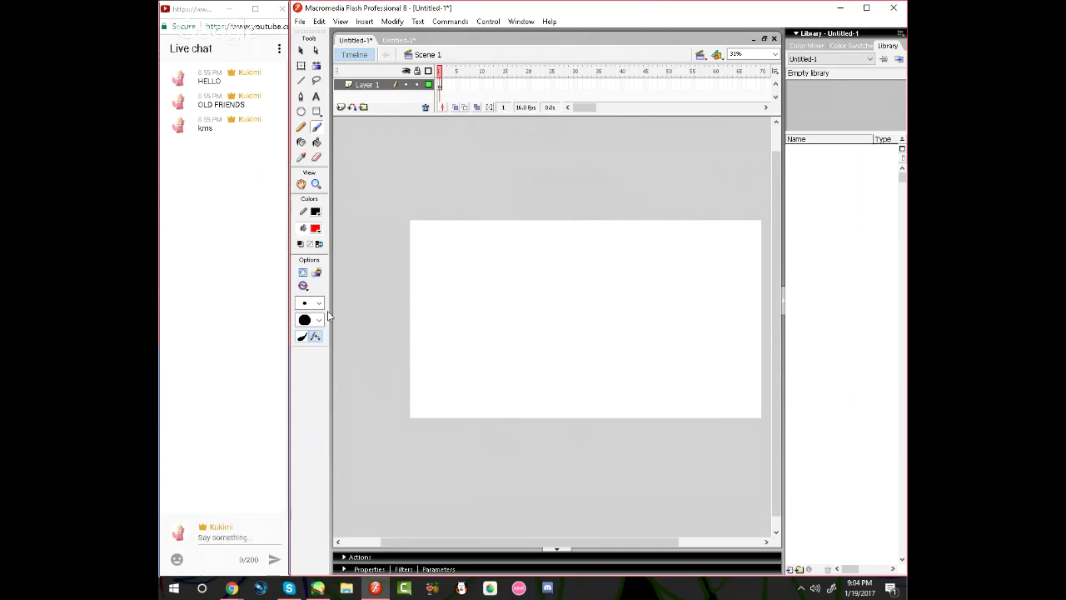
Turn off the brush's pressure and tilt options, keep the small brush size and undo the test strokes
click(321, 305)
click(321, 303)
mouse_move(439, 349)
mouse_down()
mouse_move(491, 390)
mouse_move(407, 404)
mouse_up()
key(ctrl+z)
click(304, 340)
mouse_move(466, 332)
mouse_down()
mouse_move(462, 427)
mouse_move(476, 430)
mouse_up()
key(ctrl+z)
mouse_move(511, 255)
mouse_down()
mouse_move(549, 233)
mouse_move(493, 354)
mouse_up()
key(ctrl+z)
Set the brush mode to Paint Behind
click(303, 286)
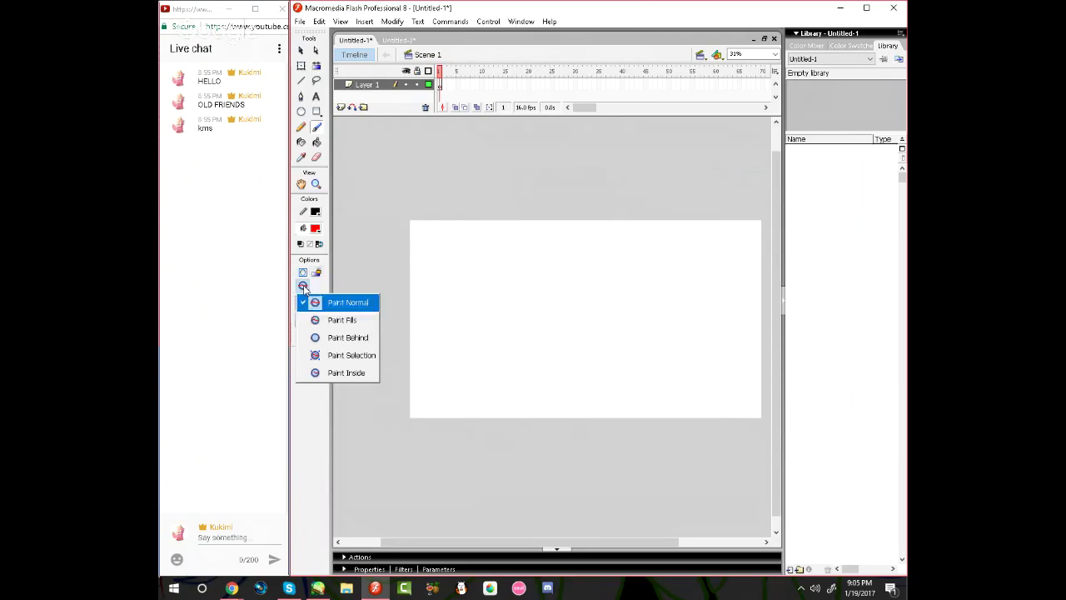
click(348, 340)
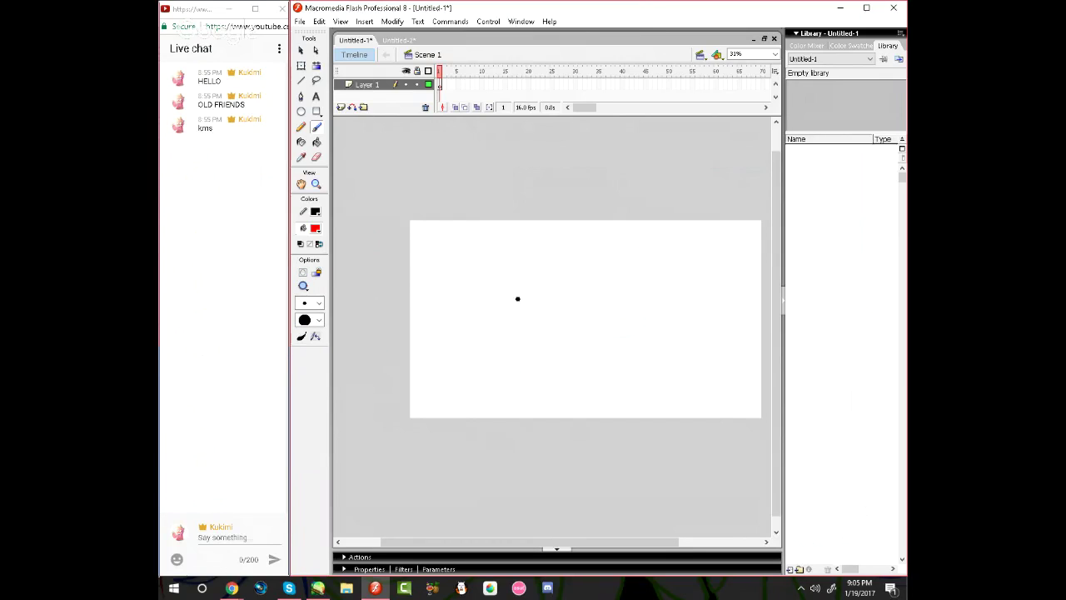
Try freehand circles on the stage in Paint Behind mode and undo them
drag(525, 311, 511, 329)
key(ctrl+z)
mouse_move(454, 303)
mouse_down()
mouse_move(528, 303)
mouse_move(446, 365)
mouse_up()
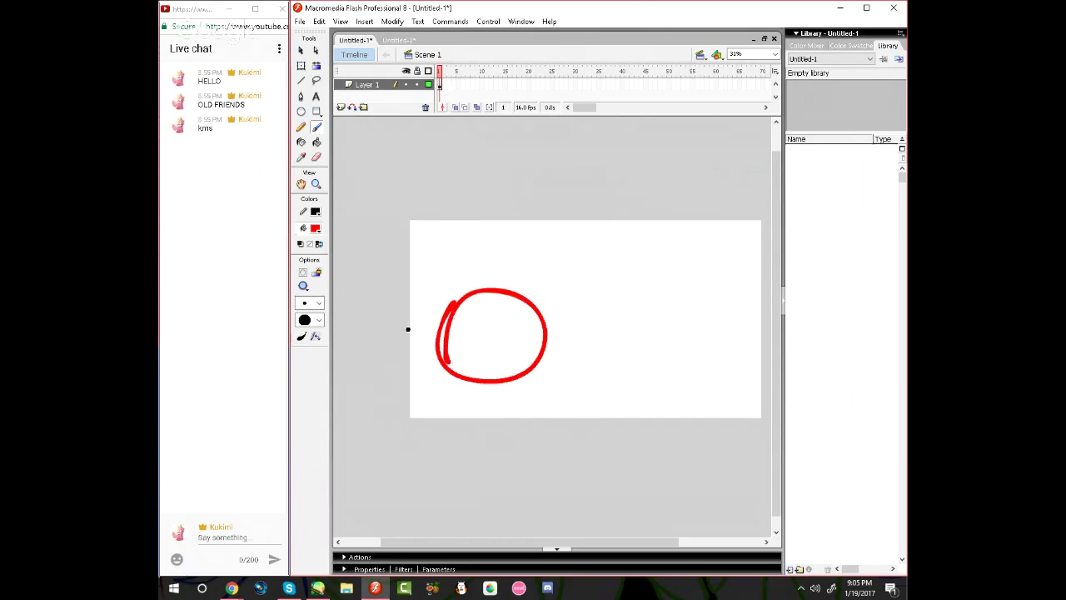
key(ctrl+z)
Set the brush mode to Paint Normal, choose a smaller brush size and undo the test strokes
click(315, 301)
click(309, 292)
click(304, 287)
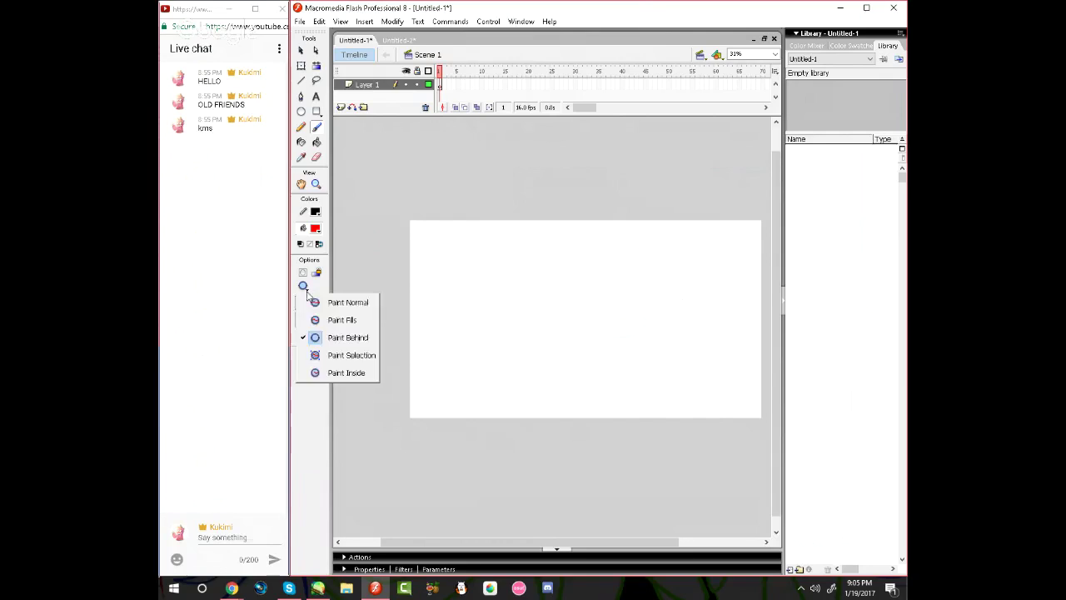
click(332, 302)
drag(452, 268, 468, 279)
key(ctrl+z)
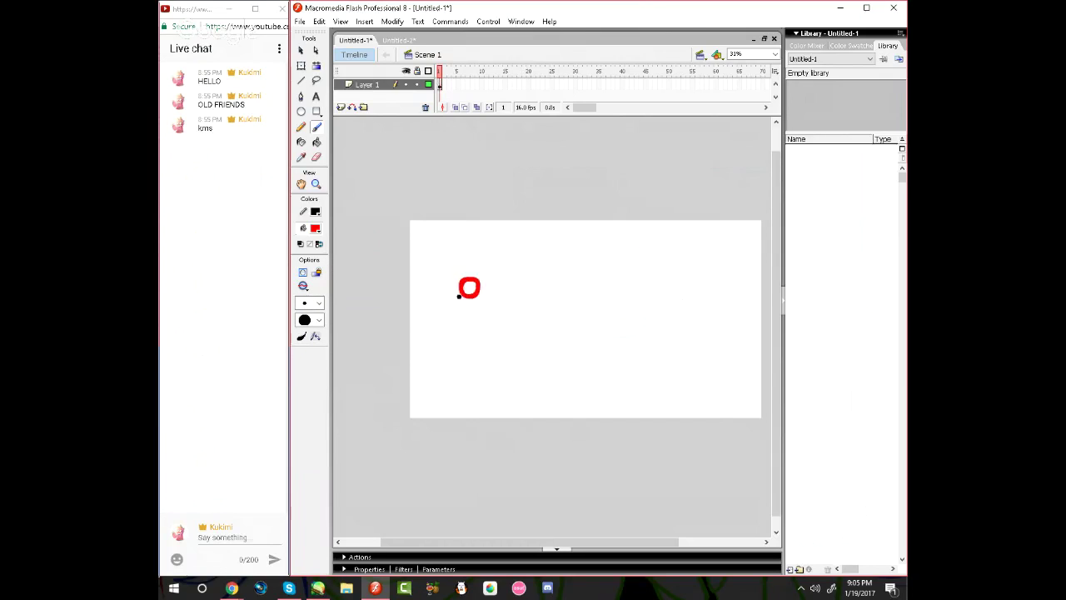
key(ctrl+z)
click(317, 305)
click(315, 330)
Try a red head outline with a muzzle and pointed back across the stage's upper edge, undoing unwanted strokes
drag(557, 221, 500, 329)
key(ctrl+z)
mouse_move(572, 212)
mouse_down()
mouse_move(503, 302)
mouse_move(555, 229)
mouse_move(530, 267)
mouse_up()
key(ctrl+z)
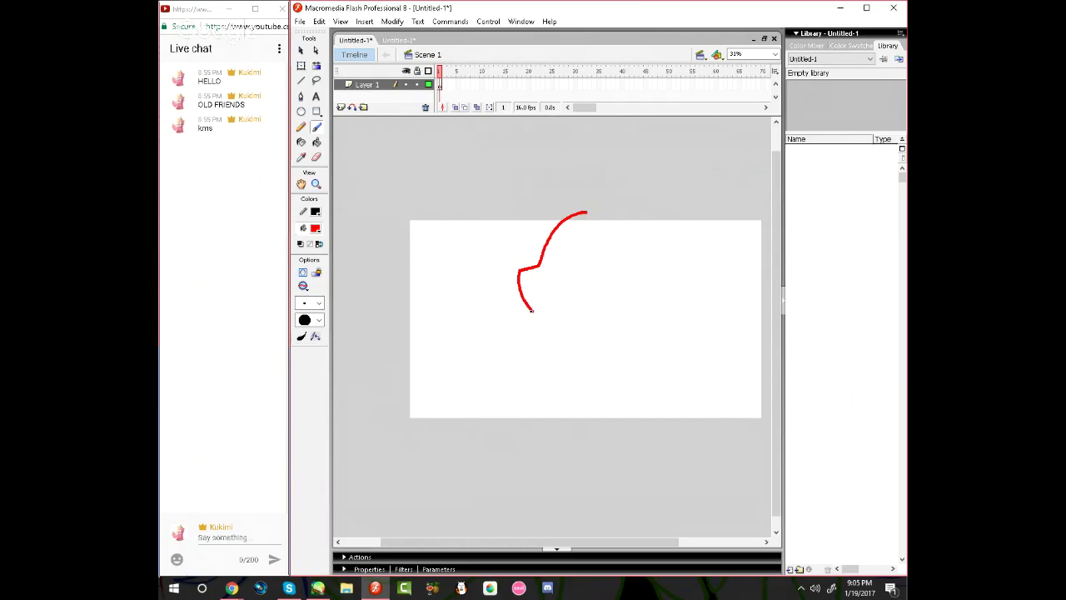
drag(531, 310, 591, 303)
mouse_move(575, 213)
mouse_down()
mouse_move(678, 221)
mouse_move(607, 293)
mouse_move(589, 340)
mouse_move(555, 377)
mouse_up()
key(ctrl+z)
key(ctrl+z)
key(ctrl+z)
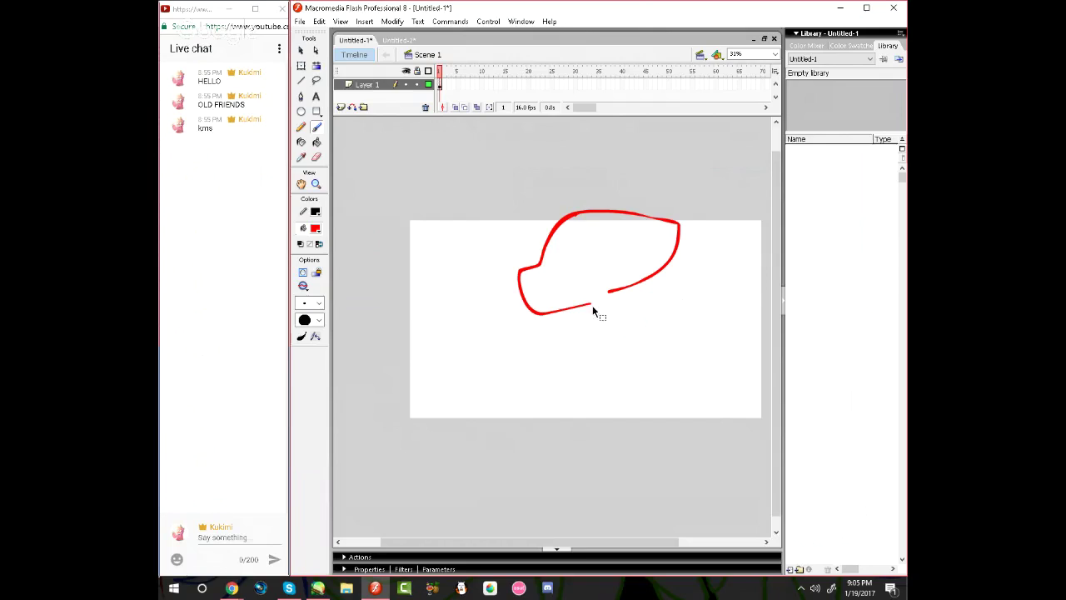
Try neck and body strokes below the head outline, and undo them together with the whole head drawing
mouse_move(586, 335)
mouse_down()
mouse_move(524, 395)
mouse_move(523, 448)
mouse_up()
key(ctrl+z)
key(ctrl+z)
key(ctrl+z)
mouse_move(622, 289)
mouse_down()
mouse_move(625, 363)
mouse_move(667, 414)
mouse_up()
drag(584, 307, 571, 467)
key(ctrl+z)
key(ctrl+z)
key(ctrl+z)
key(ctrl+z)
drag(578, 286, 537, 363)
key(ctrl+z)
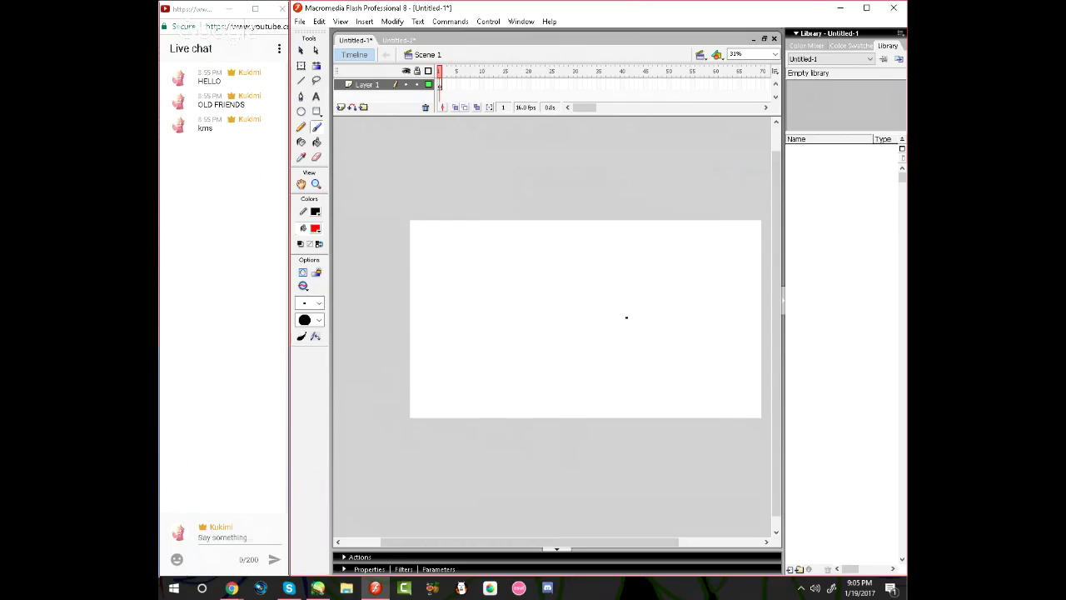
Draw a red head outline with muzzle, pointed back and neck on the lower part of the stage in frame 1
mouse_move(579, 317)
mouse_down()
mouse_move(550, 352)
mouse_move(538, 385)
mouse_move(567, 325)
mouse_move(528, 419)
mouse_move(621, 407)
mouse_up()
key(ctrl+z)
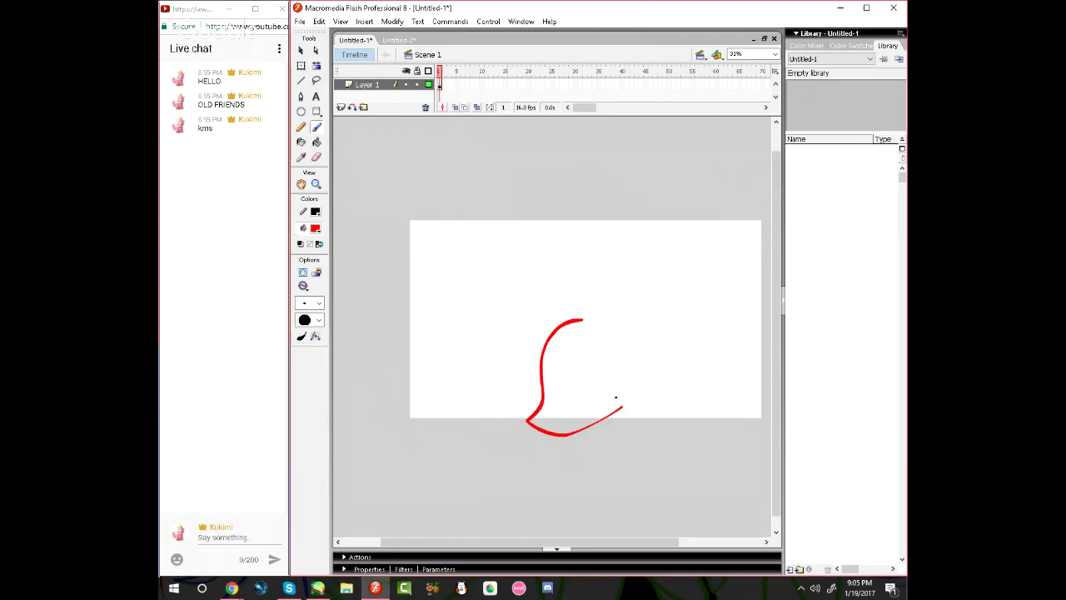
mouse_move(561, 325)
mouse_down()
mouse_move(660, 308)
mouse_move(623, 387)
mouse_move(656, 446)
mouse_up()
key(ctrl+z)
mouse_move(629, 384)
mouse_down()
mouse_move(672, 420)
mouse_move(638, 432)
mouse_move(671, 422)
mouse_up()
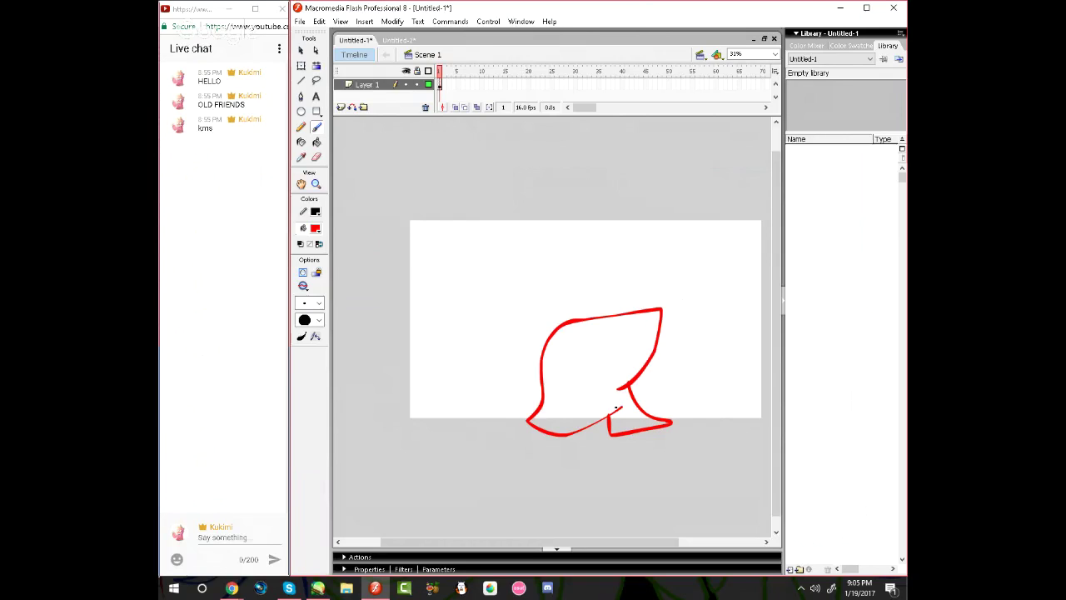
Add a blank keyframe at frame 2 in place of the duplicated one and turn on onion skinning
click(440, 85)
key(F6)
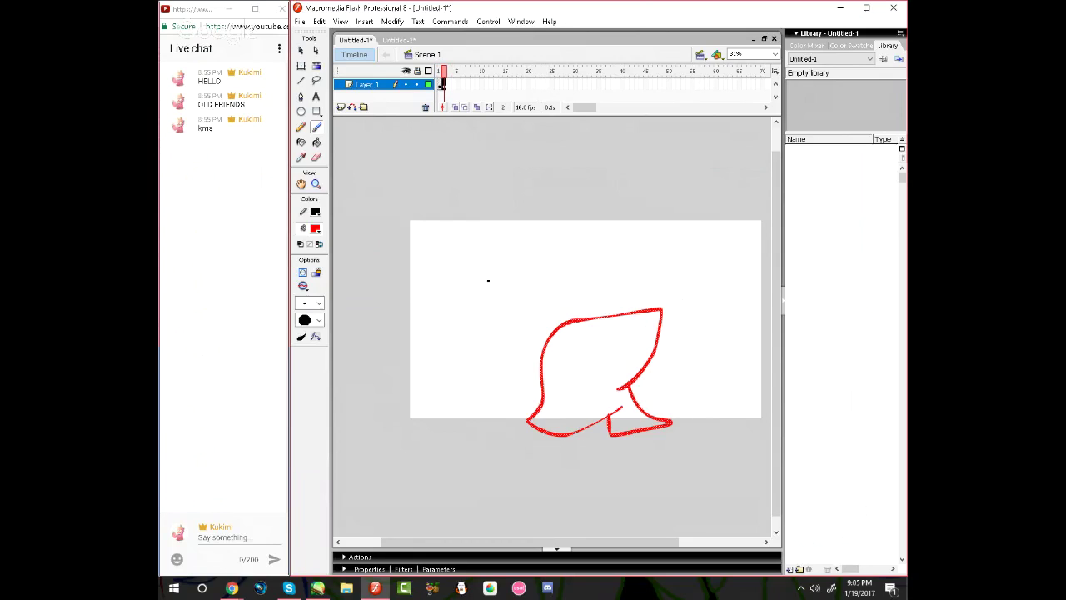
key(ctrl+z)
key(period)
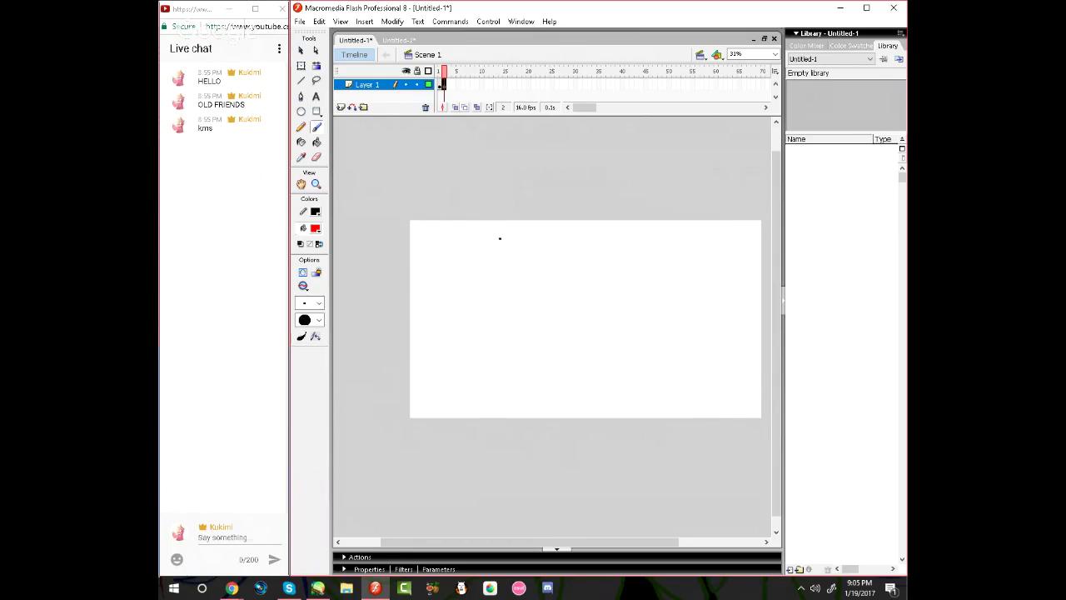
click(454, 107)
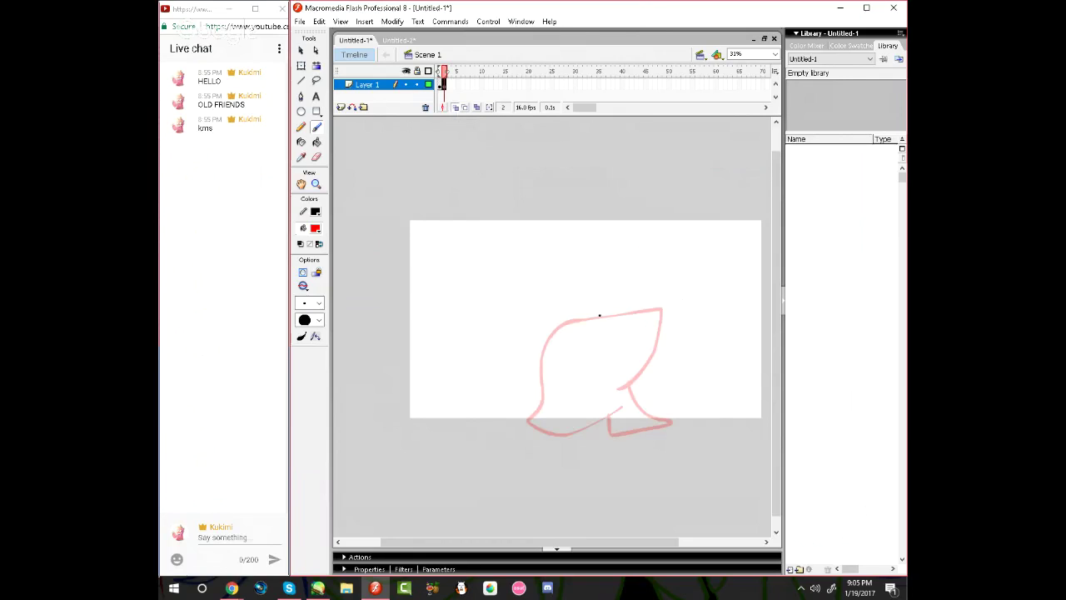
Draw the head outline in frame 2 over the onion skin, raising the muzzle and lowering the pointed back
drag(585, 315, 540, 352)
mouse_move(519, 402)
mouse_down()
mouse_move(551, 431)
mouse_move(613, 415)
mouse_up()
key(ctrl+z)
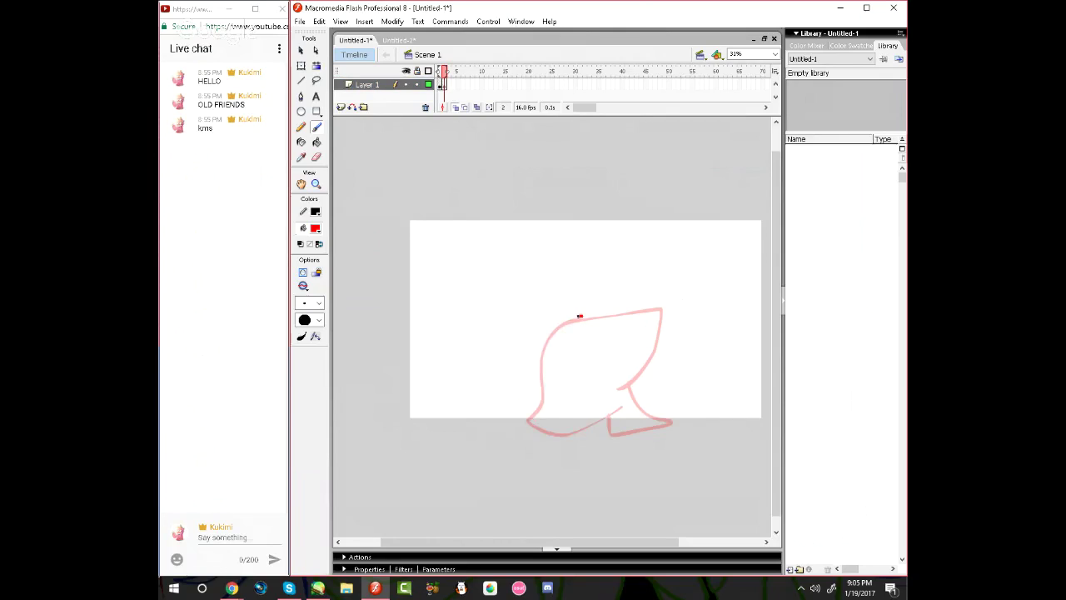
drag(581, 317, 530, 397)
drag(583, 423, 593, 421)
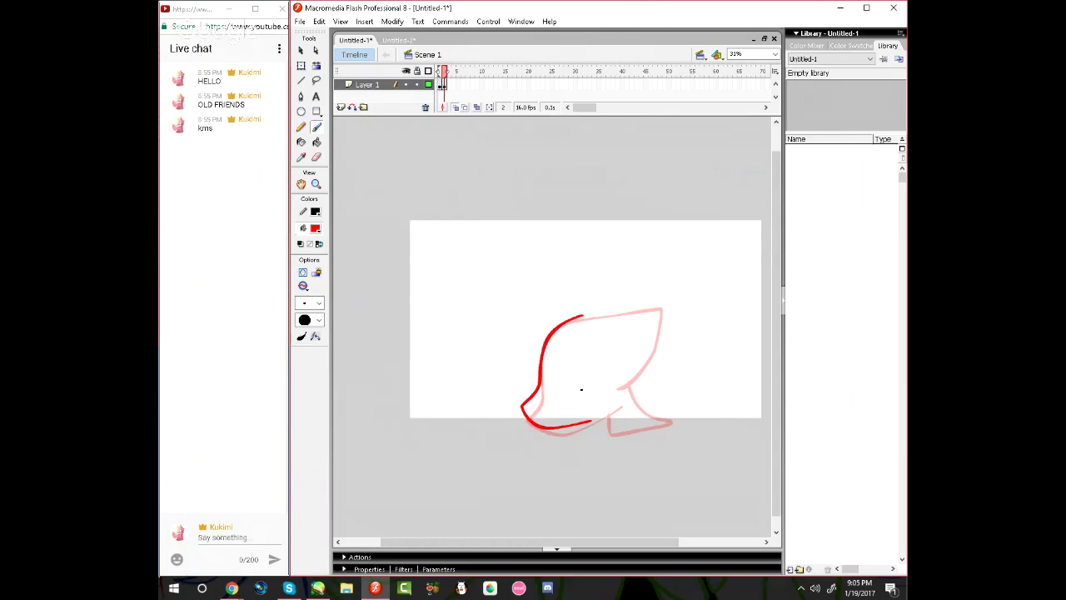
drag(567, 320, 657, 319)
drag(664, 356, 623, 388)
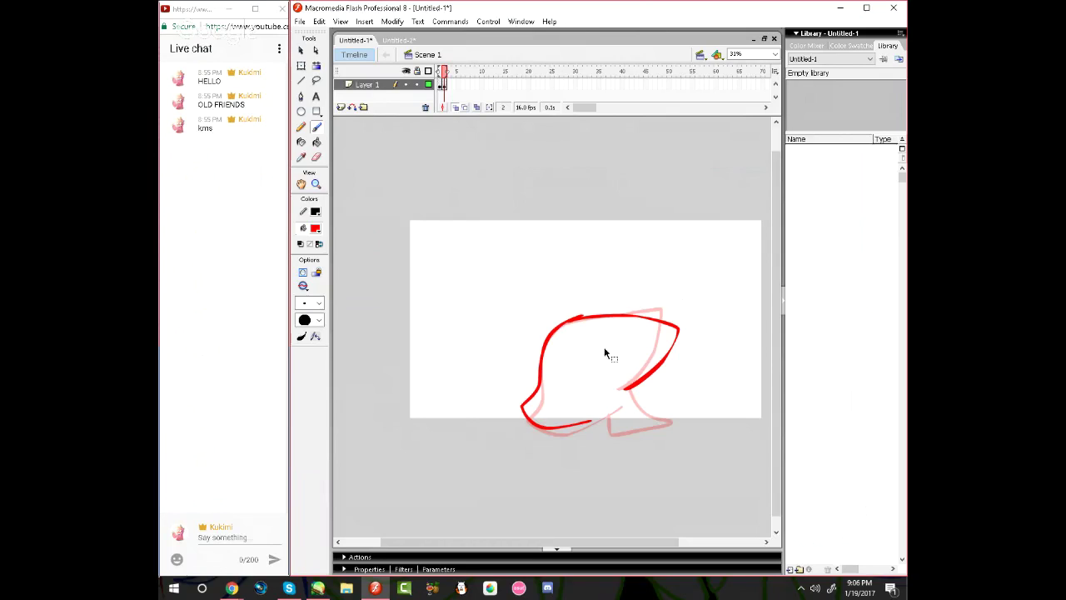
Select the whole head outline in frame 2 and nudge it slightly up and to the left
drag(498, 291, 681, 447)
key(Up)
key(Up)
key(Up)
key(Up)
key(Up)
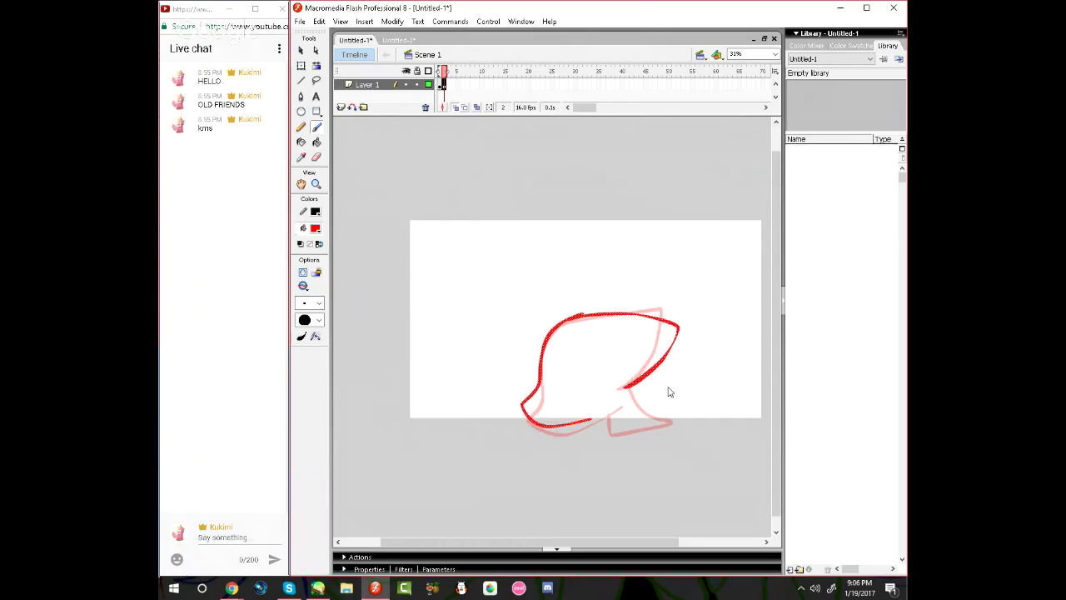
key(Left)
key(Left)
key(Left)
key(Left)
key(Left)
key(Left)
key(Left)
key(Left)
key(Left)
key(Left)
key(Left)
key(Left)
key(Left)
key(Left)
key(Left)
key(Left)
key(Left)
key(Left)
key(Left)
key(Left)
key(Left)
key(Left)
key(Left)
key(Left)
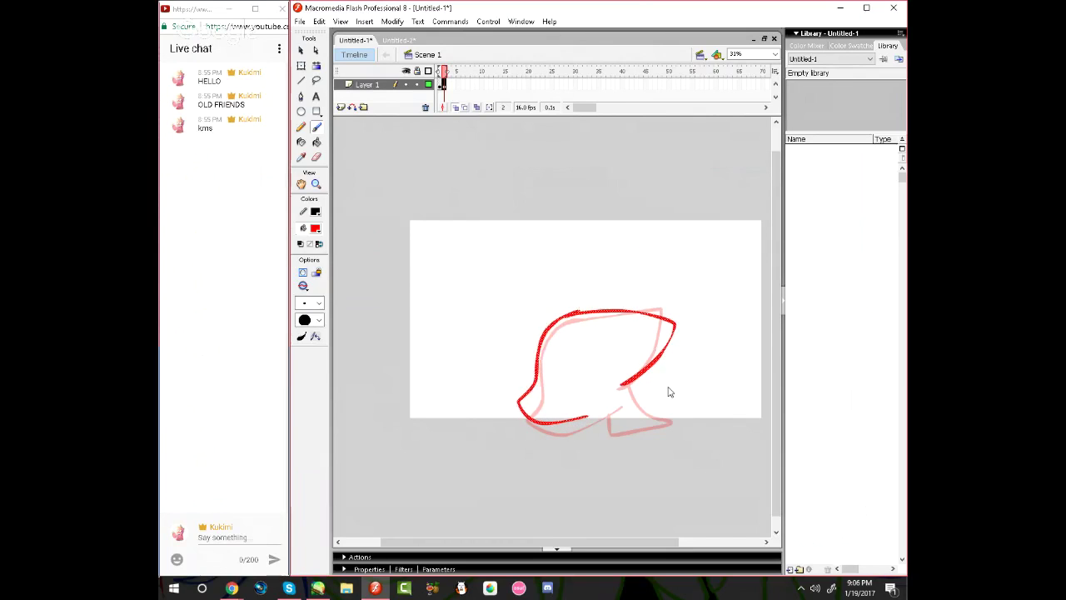
key(Up)
key(Up)
key(Up)
key(Up)
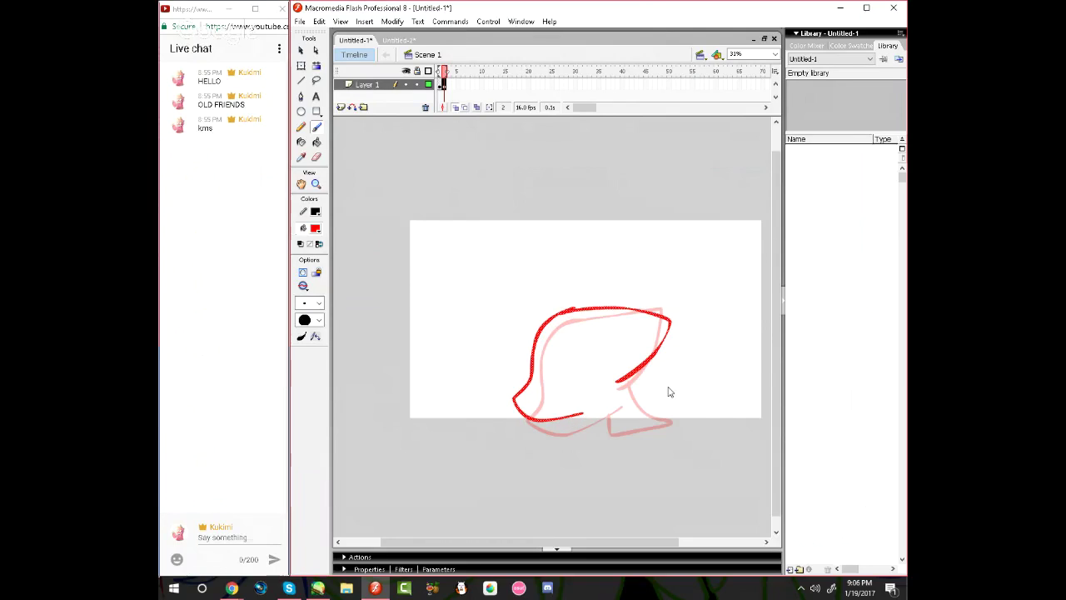
Draw the neck below the frame 2 head, joining the jaw to the back of the head with a closed base line
key(a)
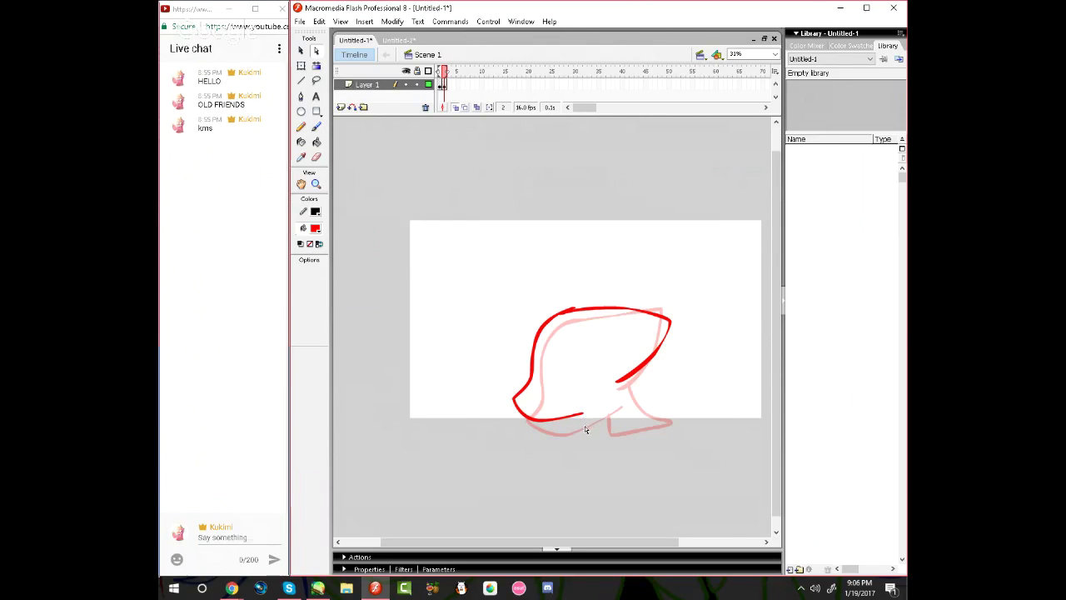
key(b)
drag(582, 414, 600, 438)
drag(621, 382, 666, 418)
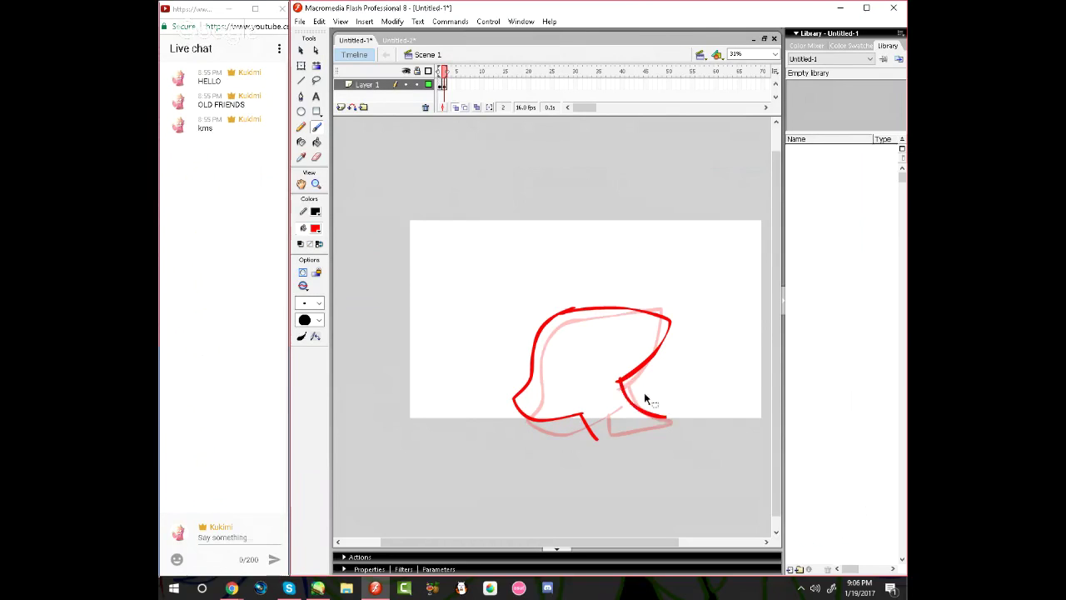
key(ctrl+z)
mouse_move(626, 380)
mouse_down()
mouse_move(665, 422)
mouse_move(589, 435)
mouse_up()
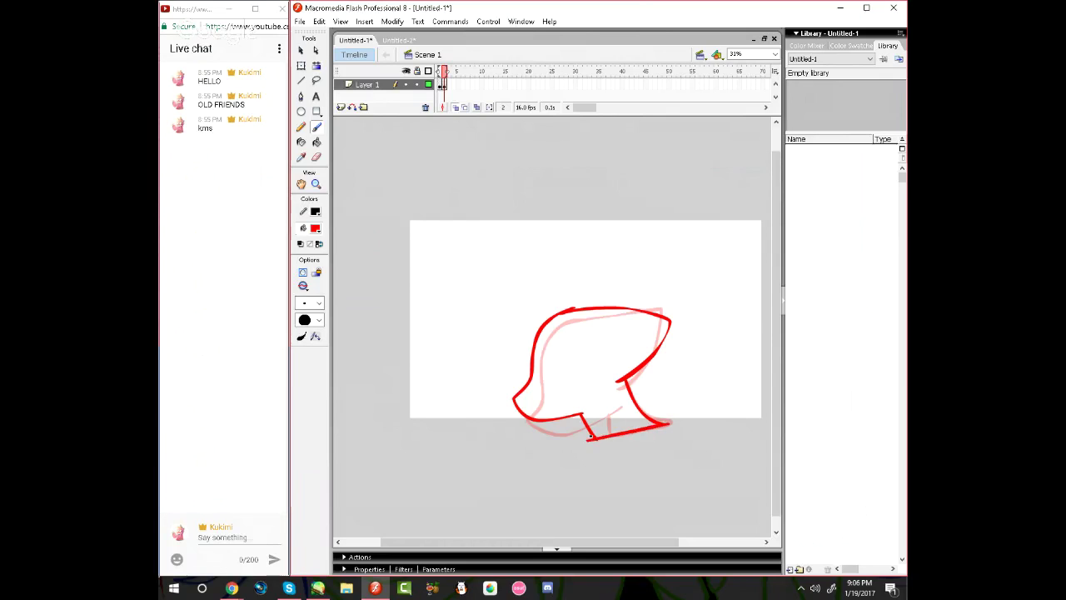
Add a blank keyframe at frame 3 and limit the onion skin range to start at frame 2
drag(444, 71, 444, 82)
click(444, 86)
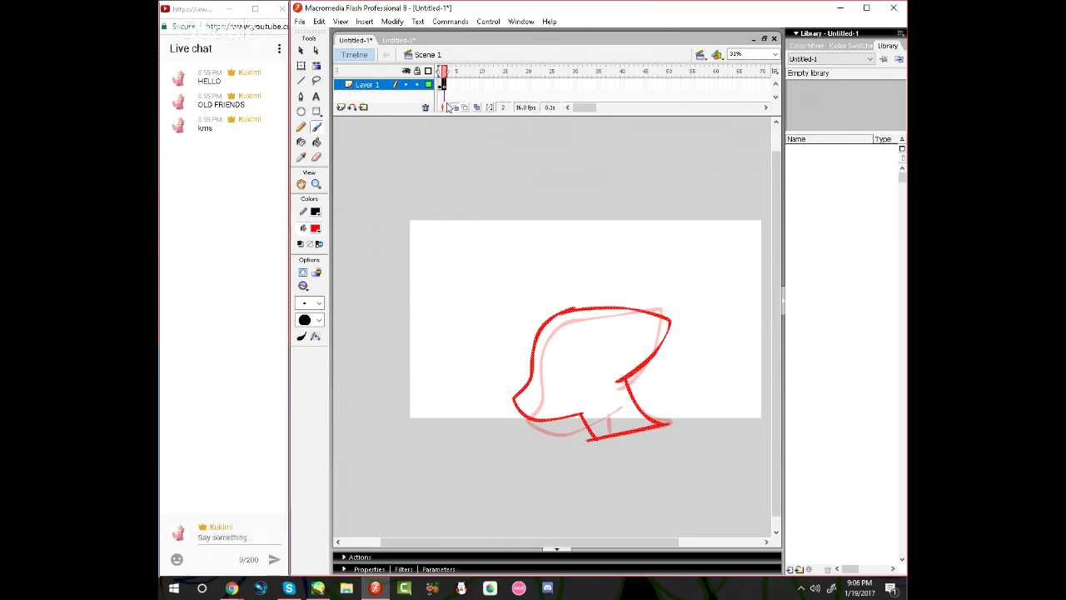
key(F7)
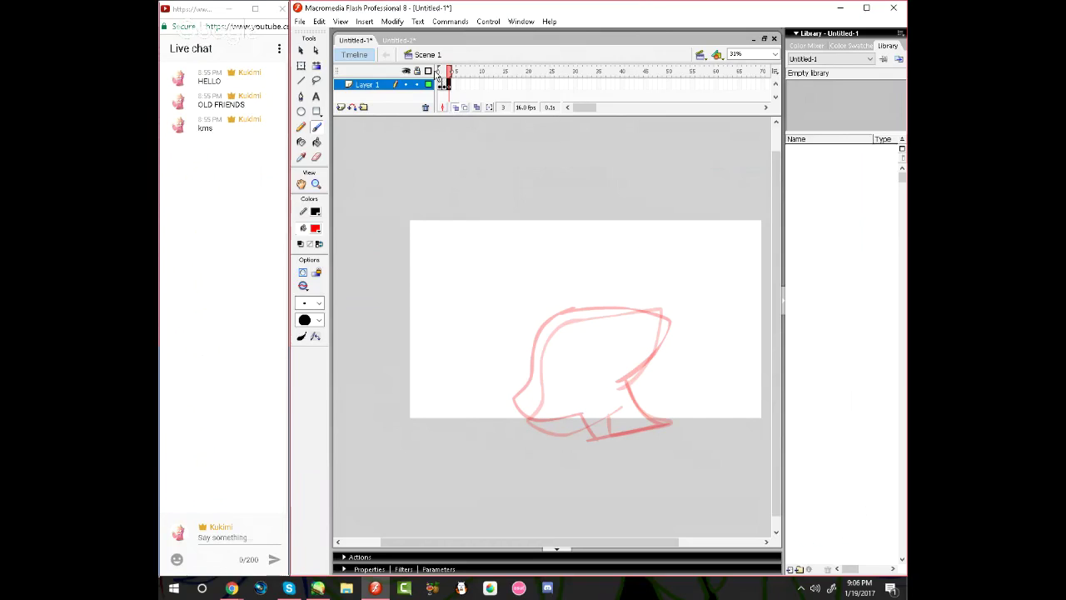
drag(441, 73, 443, 75)
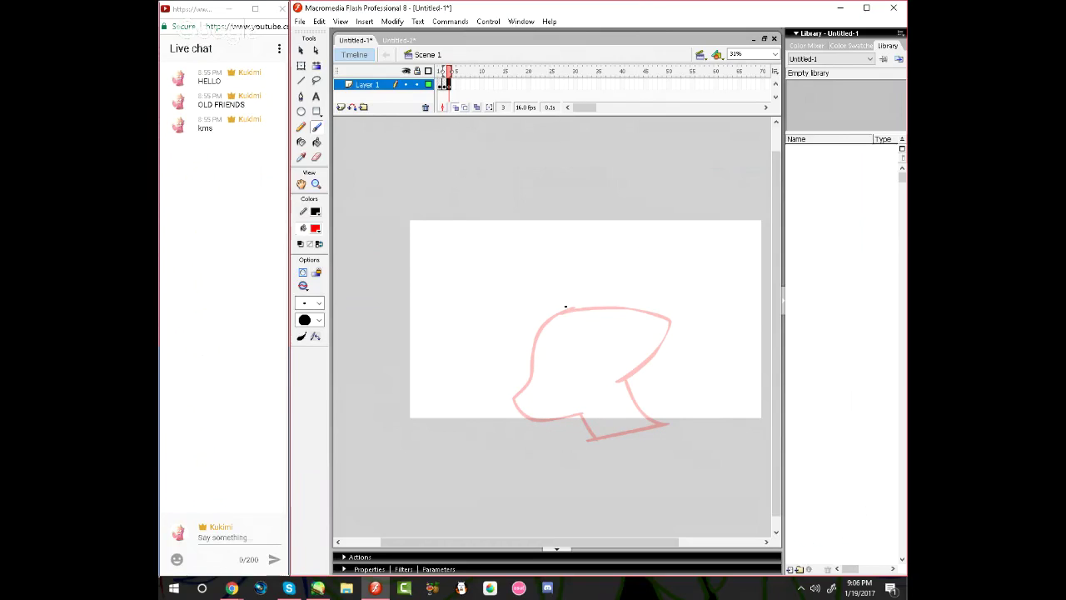
Draw the top and back of the head in frame 3, with the point lower than in frame 2
mouse_move(565, 307)
mouse_down()
mouse_move(665, 320)
mouse_move(619, 382)
mouse_up()
key(ctrl+z)
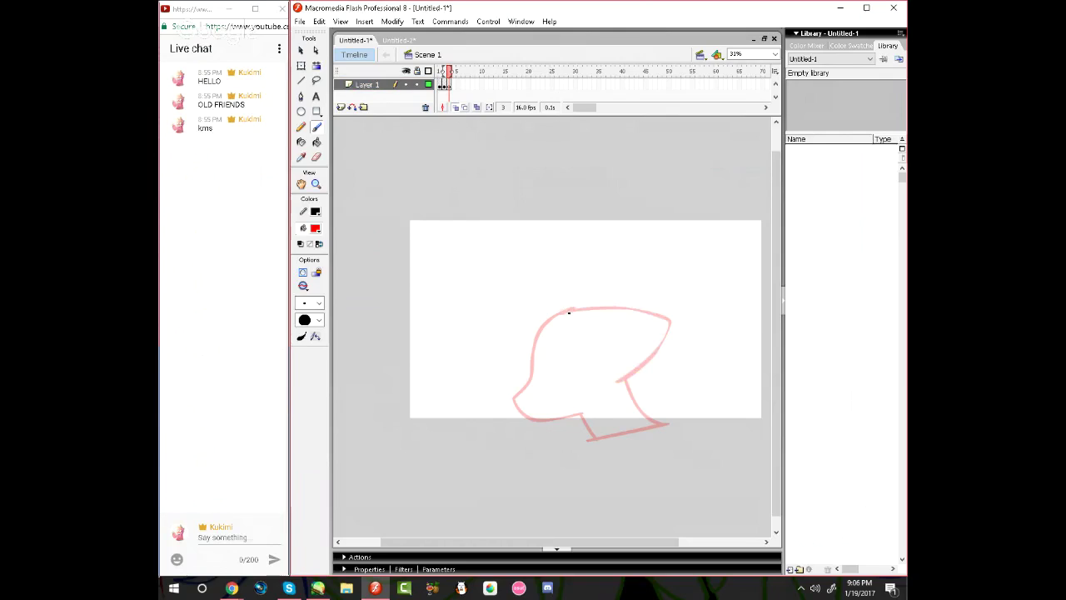
mouse_move(569, 312)
mouse_down()
mouse_move(675, 338)
mouse_move(620, 375)
mouse_up()
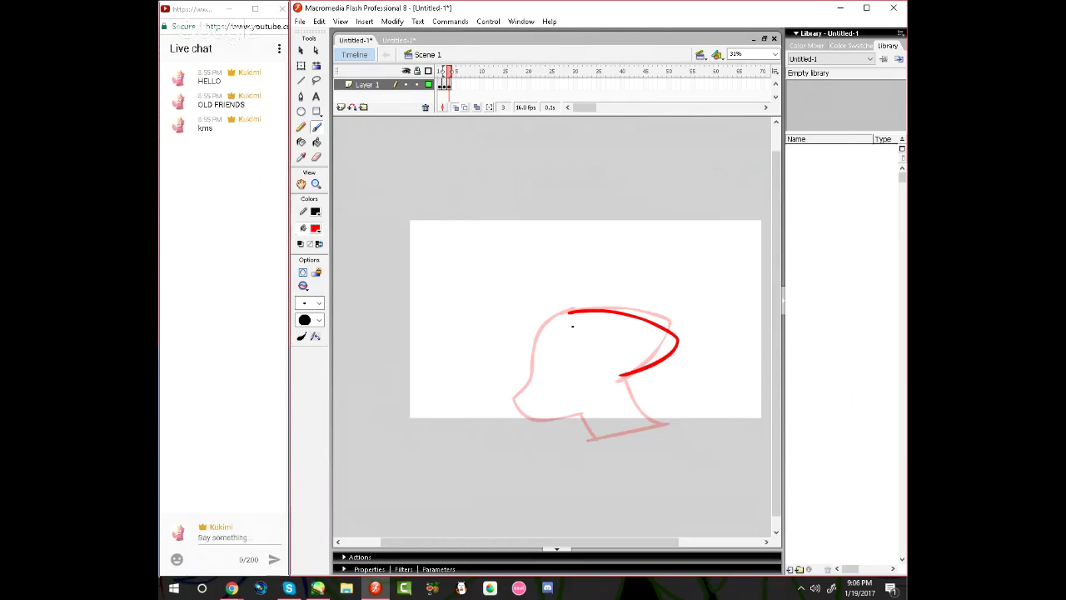
Draw the forehead, raised muzzle and jaw in frame 3, redoing unwanted strokes, and close the outline with the neck
drag(570, 311, 532, 372)
key(ctrl+z)
mouse_move(571, 311)
mouse_down()
mouse_move(528, 367)
mouse_move(556, 421)
mouse_move(588, 416)
mouse_up()
key(ctrl+z)
drag(551, 419, 577, 419)
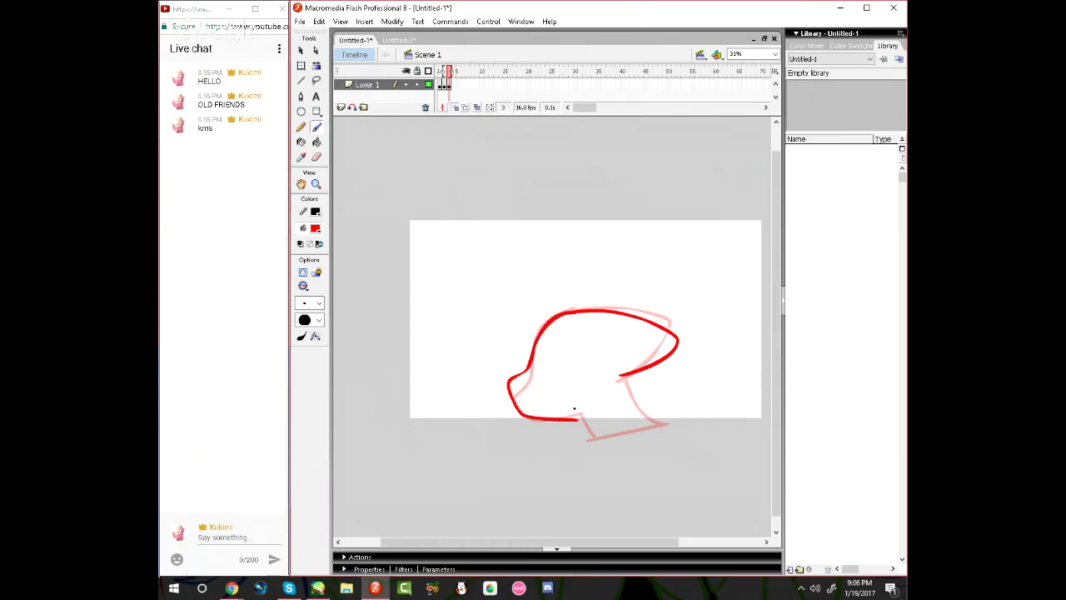
key(ctrl+z)
mouse_move(575, 311)
mouse_down()
mouse_move(557, 319)
mouse_move(528, 374)
mouse_move(533, 418)
mouse_move(571, 420)
mouse_up()
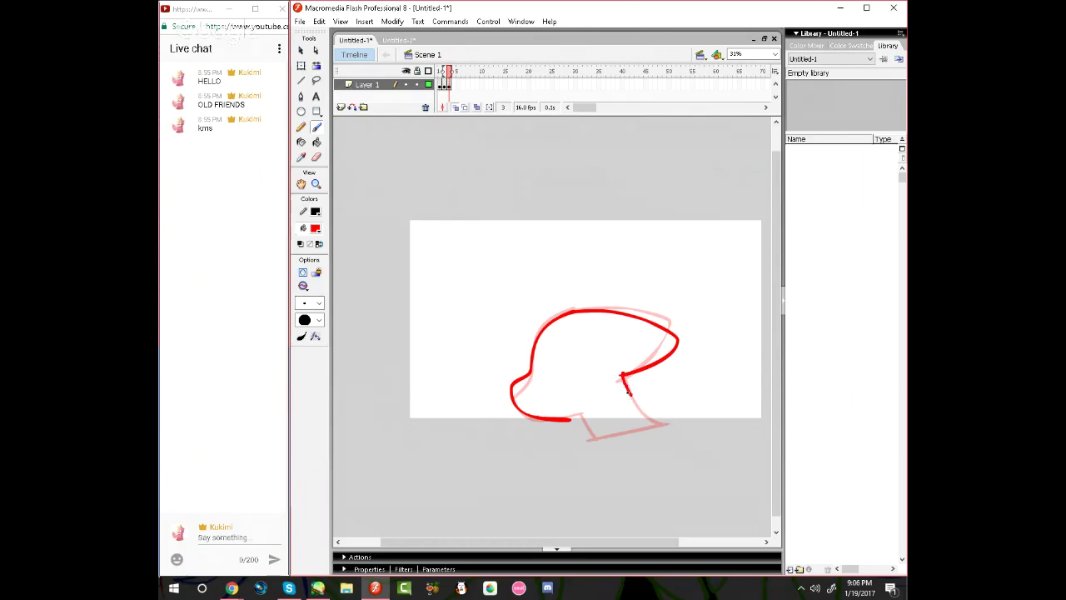
drag(629, 391, 662, 419)
mouse_move(588, 420)
mouse_down()
mouse_move(598, 439)
mouse_move(660, 422)
mouse_up()
Select the entire frame 3 drawing with Free Transform and nudge it slightly left and up
key(q)
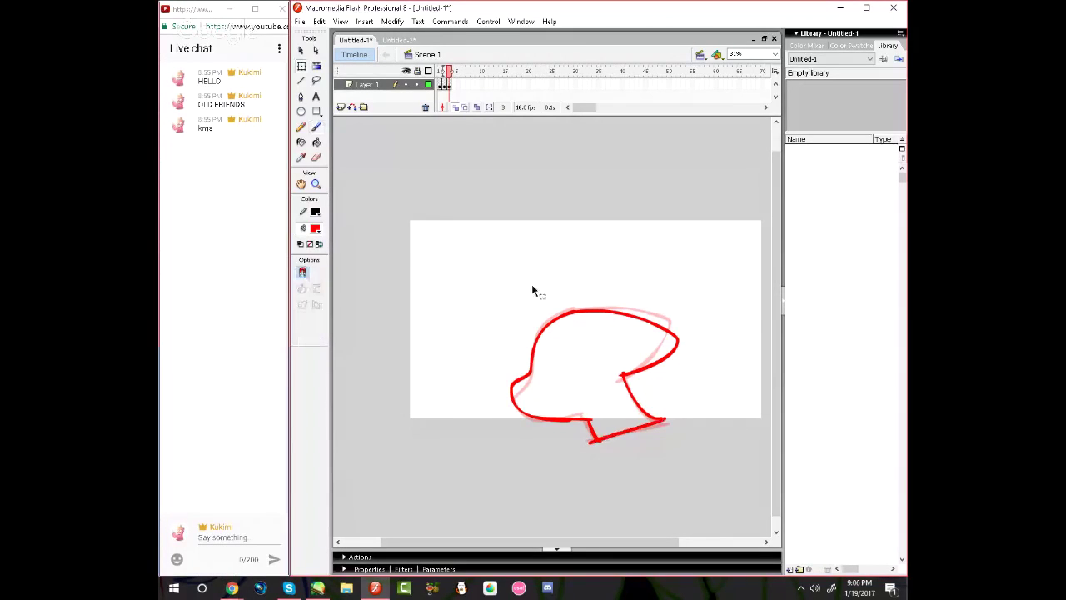
drag(485, 286, 681, 440)
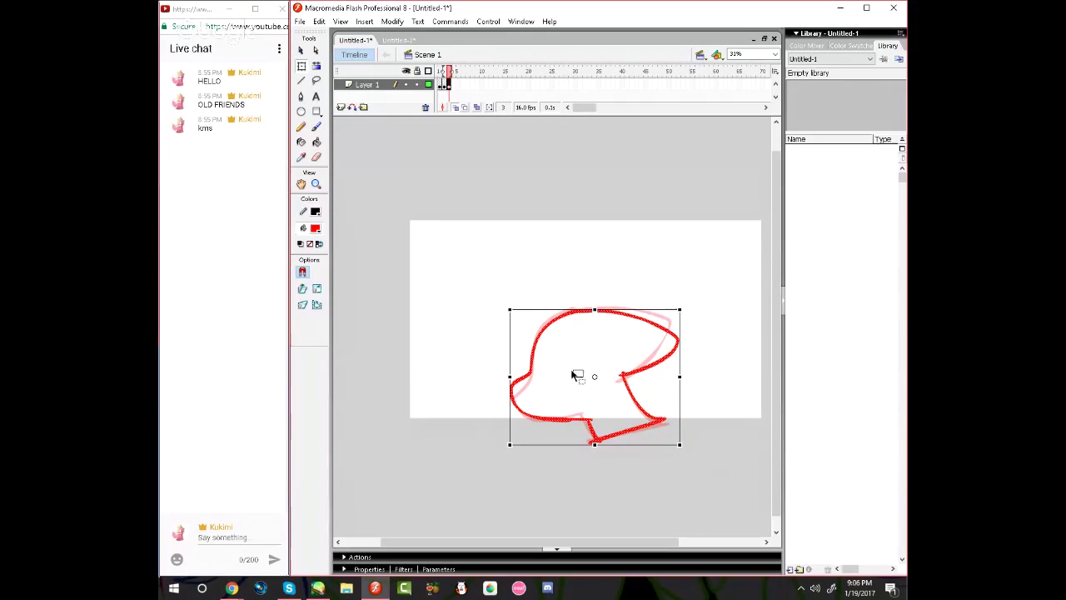
click(575, 374)
key(ctrl+a)
key(Left)
key(Left)
key(Left)
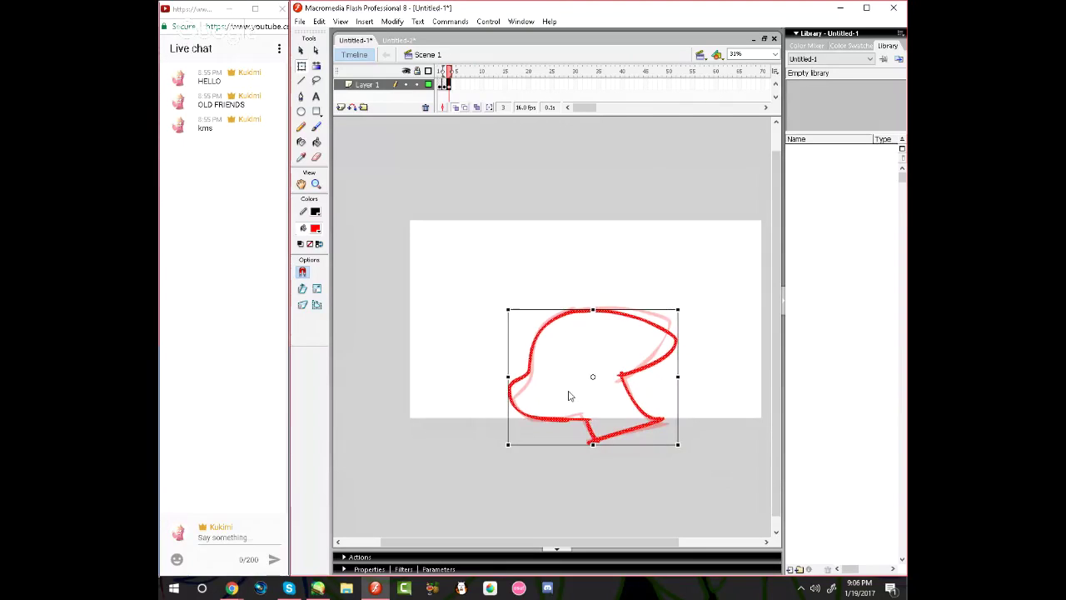
key(Up)
key(Up)
key(Up)
key(Up)
key(Up)
key(Up)
key(Up)
key(Up)
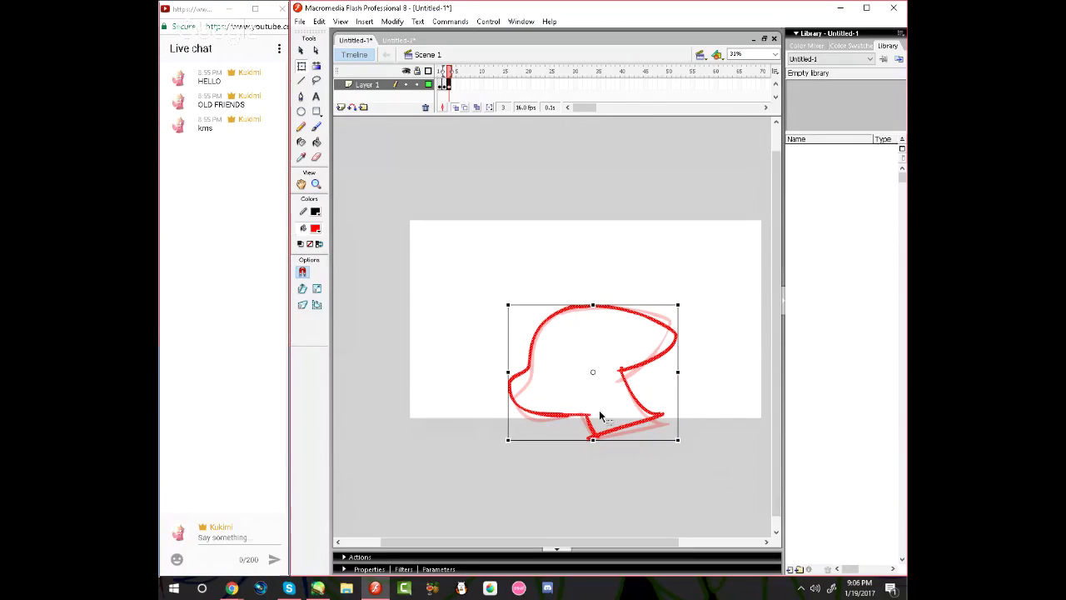
Erase the rear corner of the neck in frame 3 and redraw it toward the onion-skinned neck, undoing the stray stroke
click(596, 460)
key(e)
drag(658, 416, 648, 439)
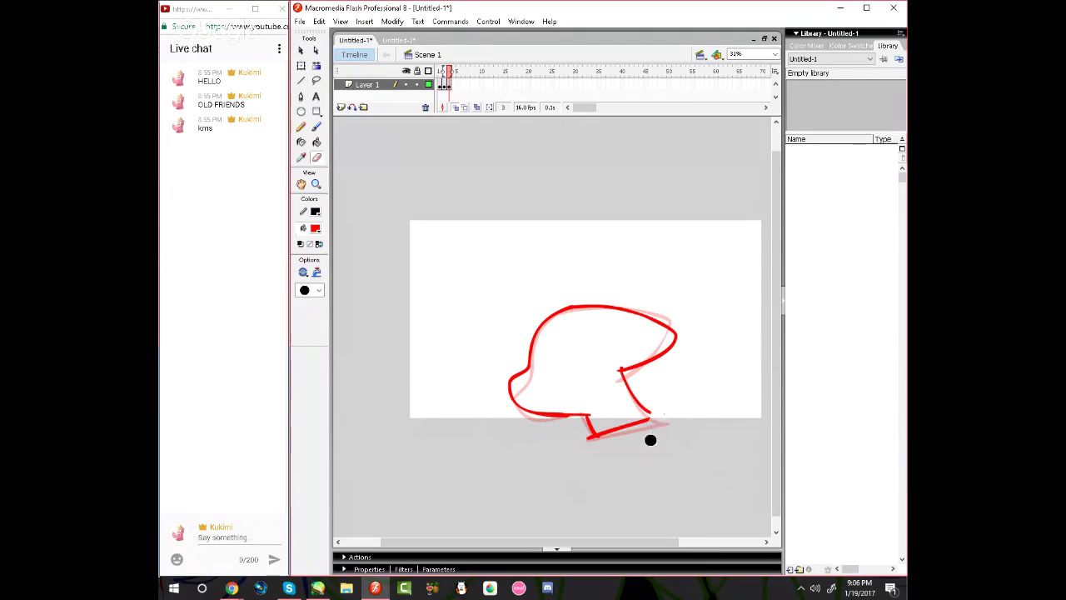
click(656, 416)
key(a)
click(649, 414)
click(662, 426)
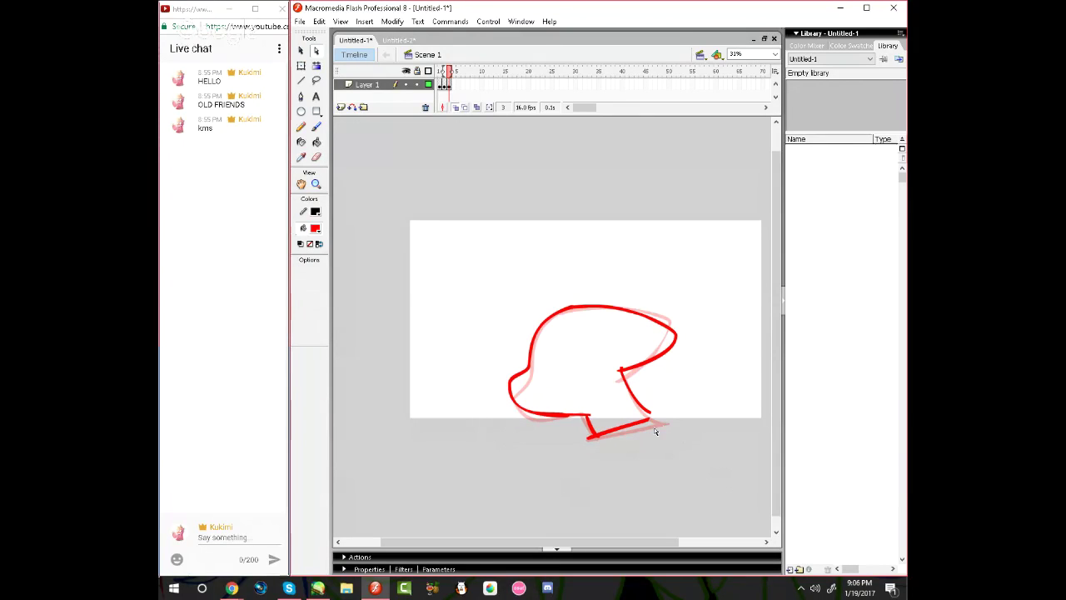
key(b)
drag(646, 417, 654, 420)
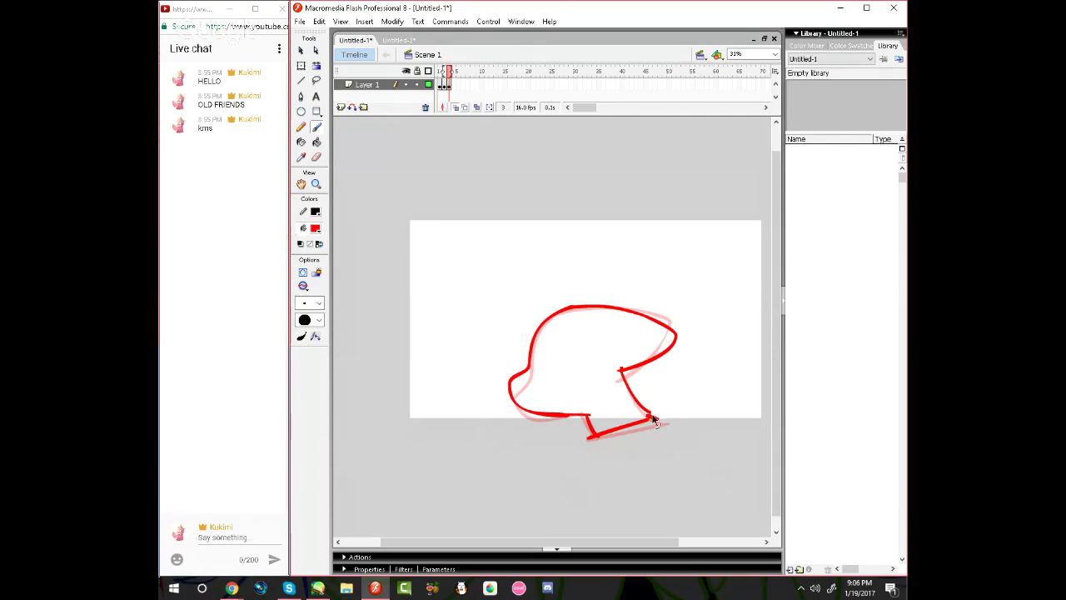
key(ctrl+z)
Play the three-frame head animation from frame 1
drag(447, 76, 434, 76)
key(Return)
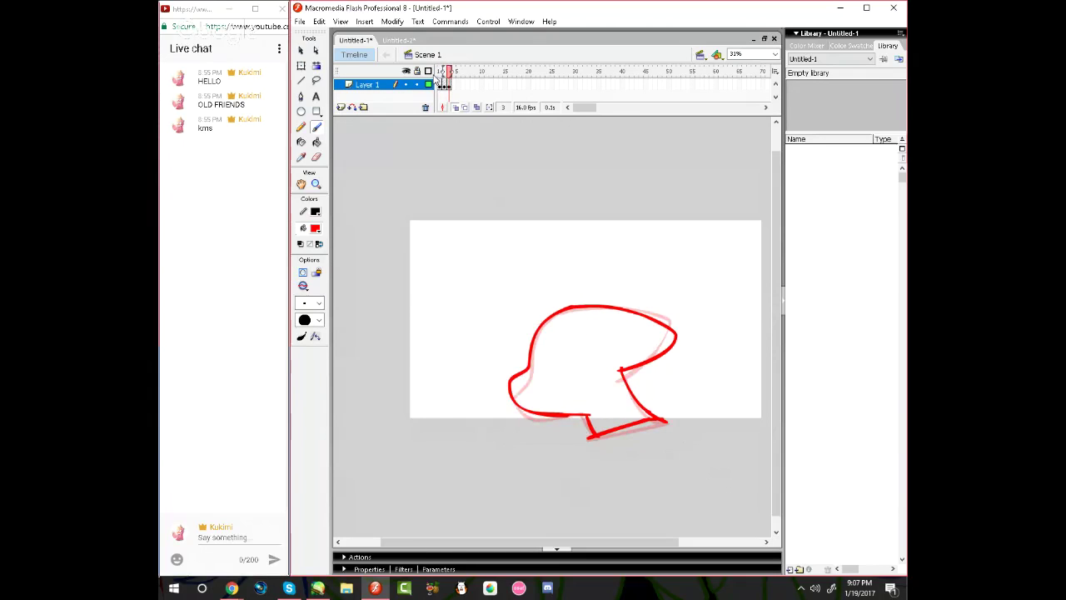
key(Return)
key(alt+Tab)
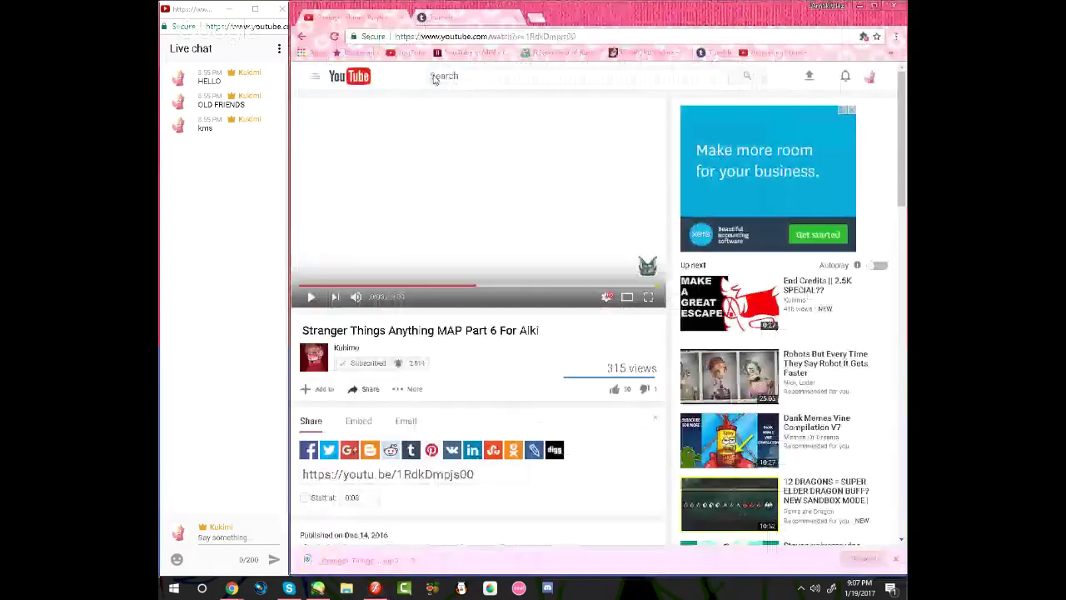
key(alt+Tab)
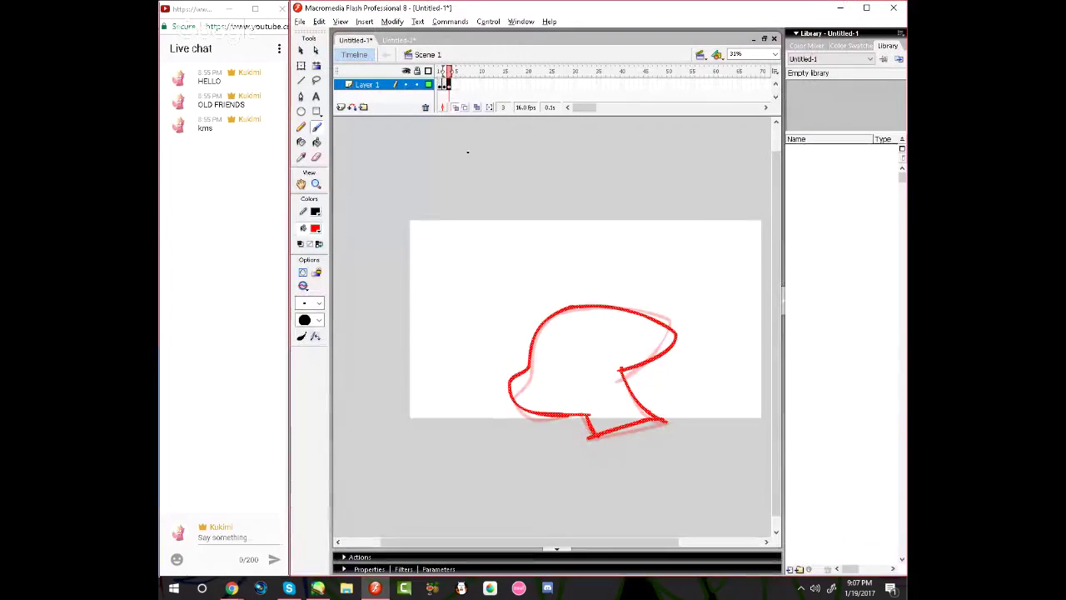
Duplicate the frame 3 head into a new keyframe at frame 4 and nudge it slightly up and left
key(F6)
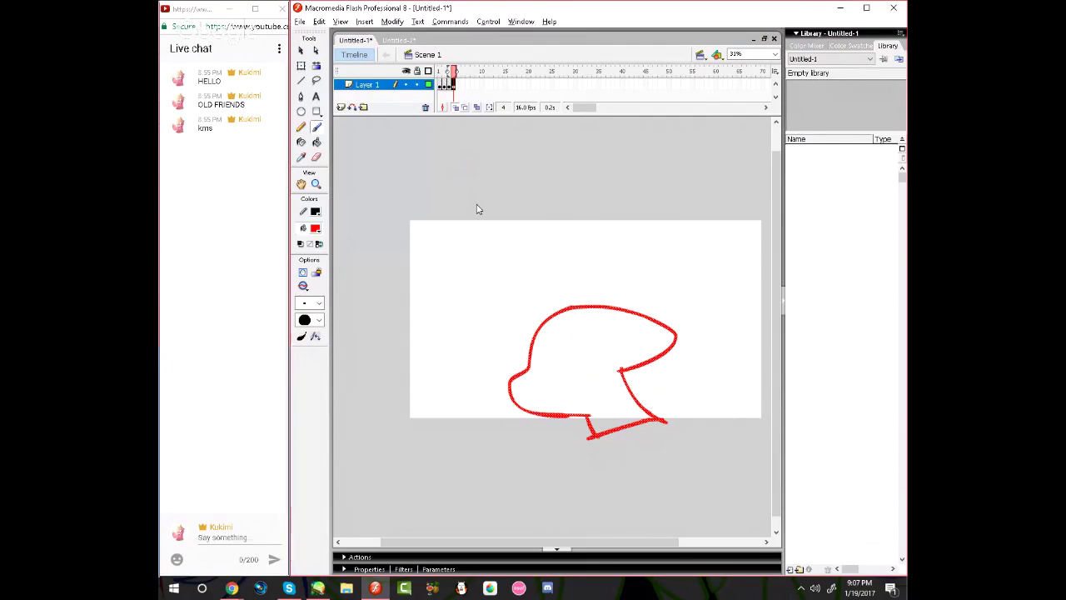
key(Up)
key(Left)
key(Left)
key(Up)
key(Up)
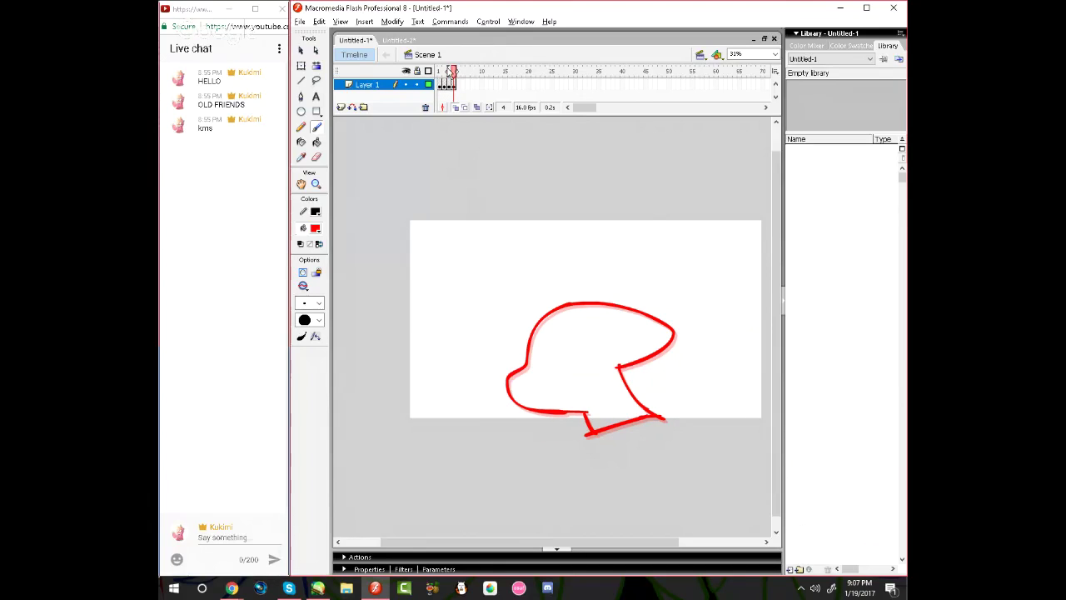
click(440, 86)
click(445, 86)
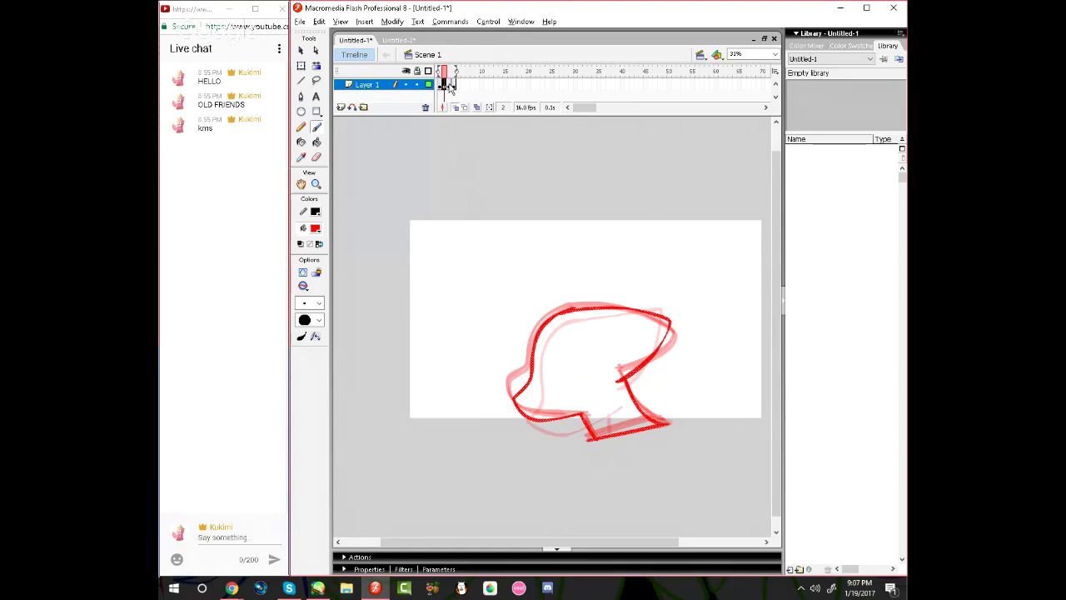
key(period)
key(period)
key(F5)
key(F5)
key(F5)
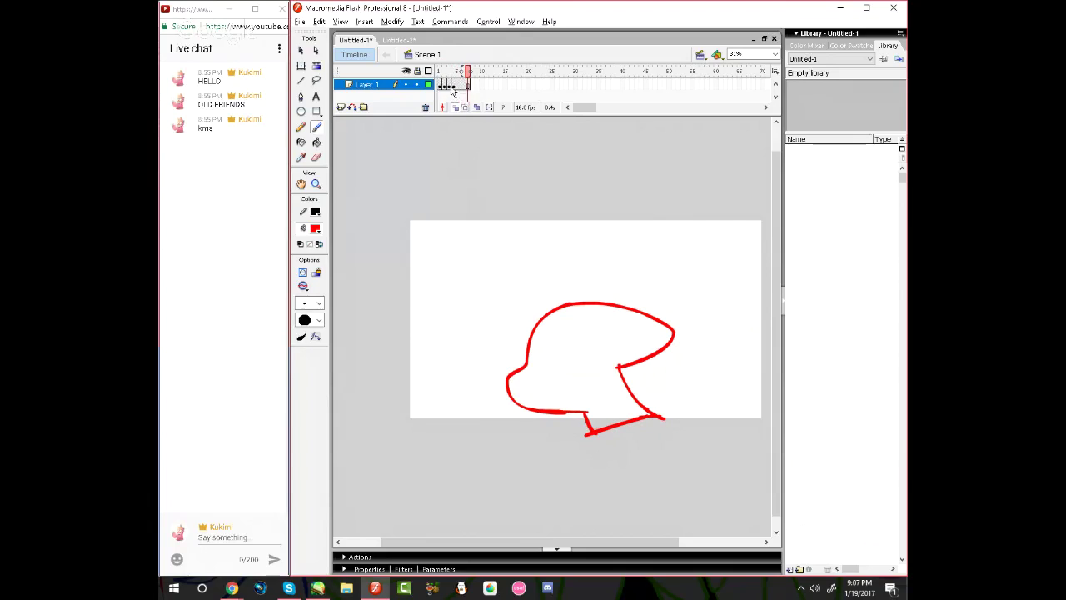
key(shift+F5)
key(shift+F5)
key(shift+F5)
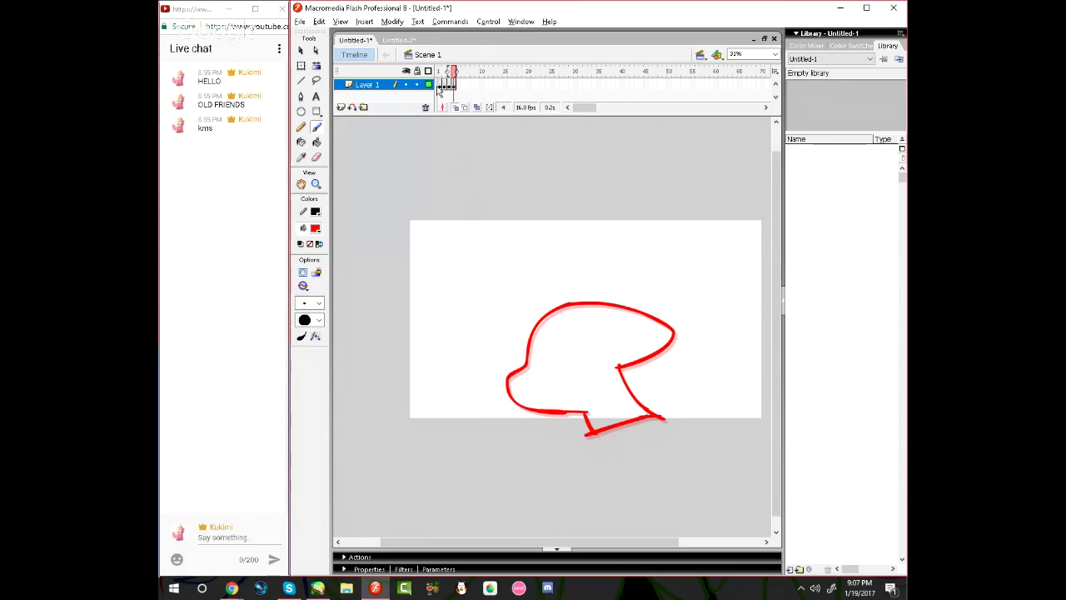
Extend the hold of the first head drawing through frame 5, pushing the other keyframes back
click(440, 88)
key(F5)
key(F5)
key(F5)
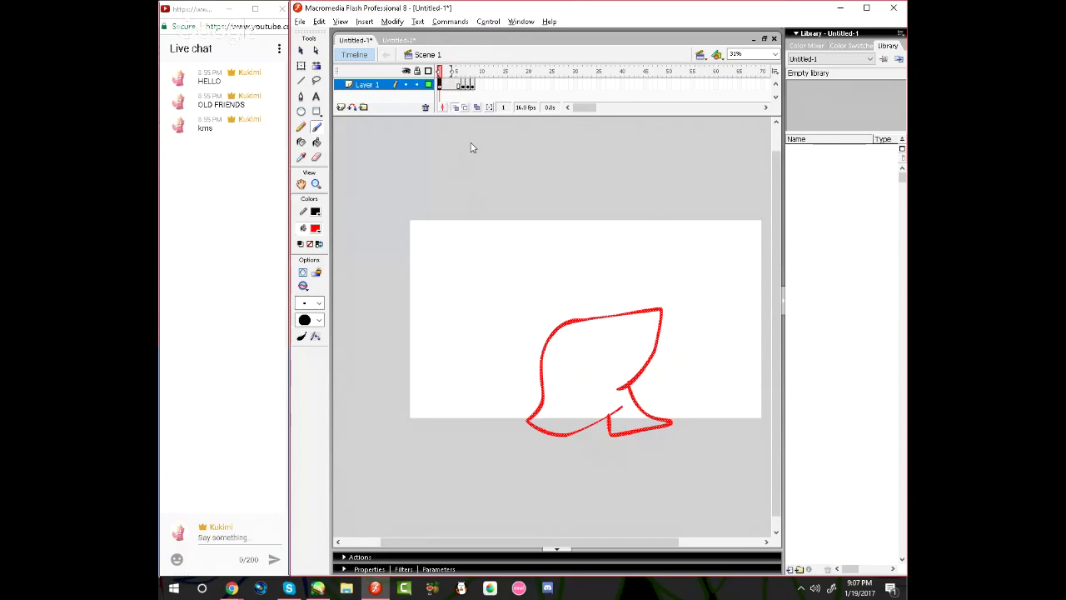
Play the retimed head animation, turning off onion skinning to check the motion
key(Return)
key(Return)
key(Return)
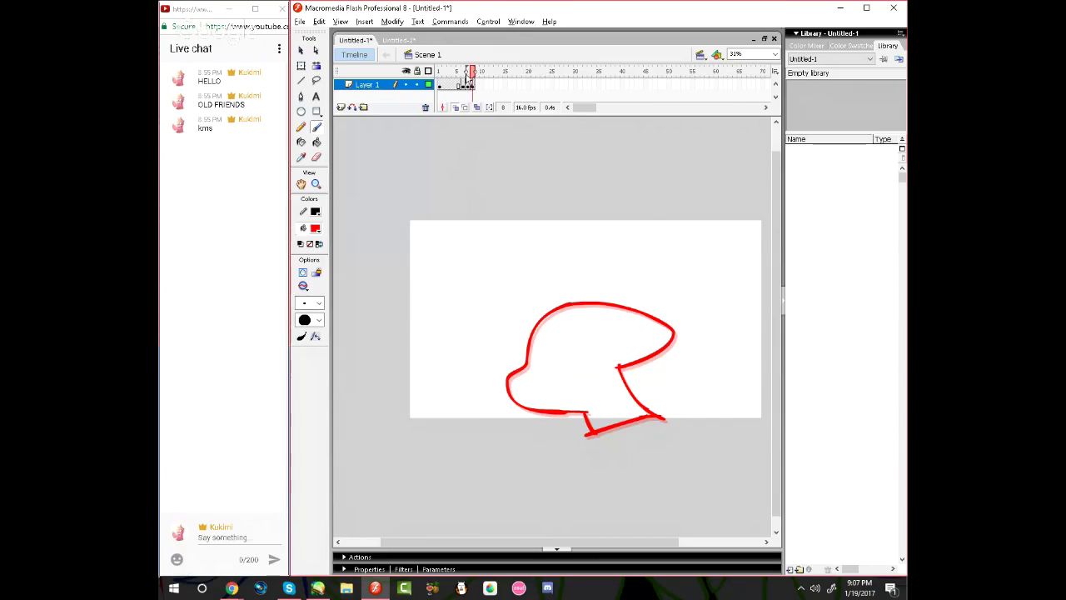
click(456, 108)
key(Return)
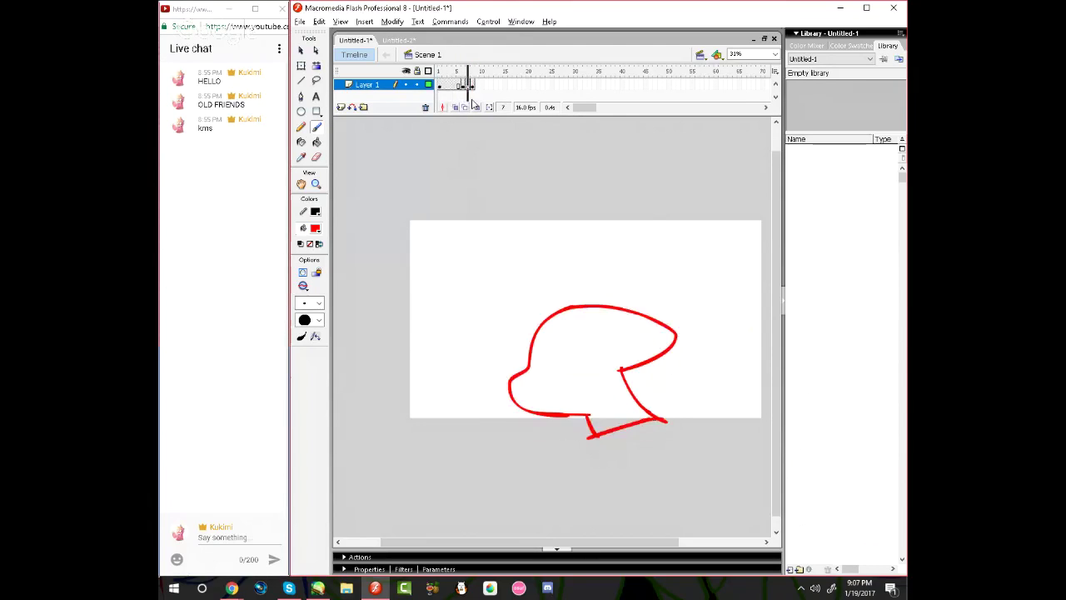
key(Return)
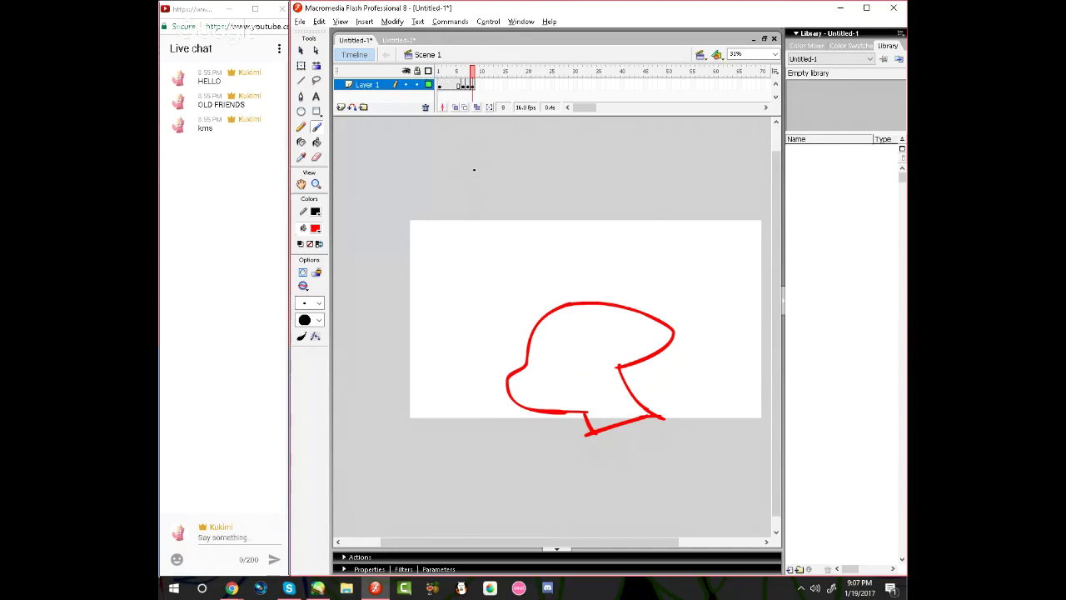
Insert a blank keyframe at frame 9 after the last head drawing and turn onion skinning back on
click(472, 87)
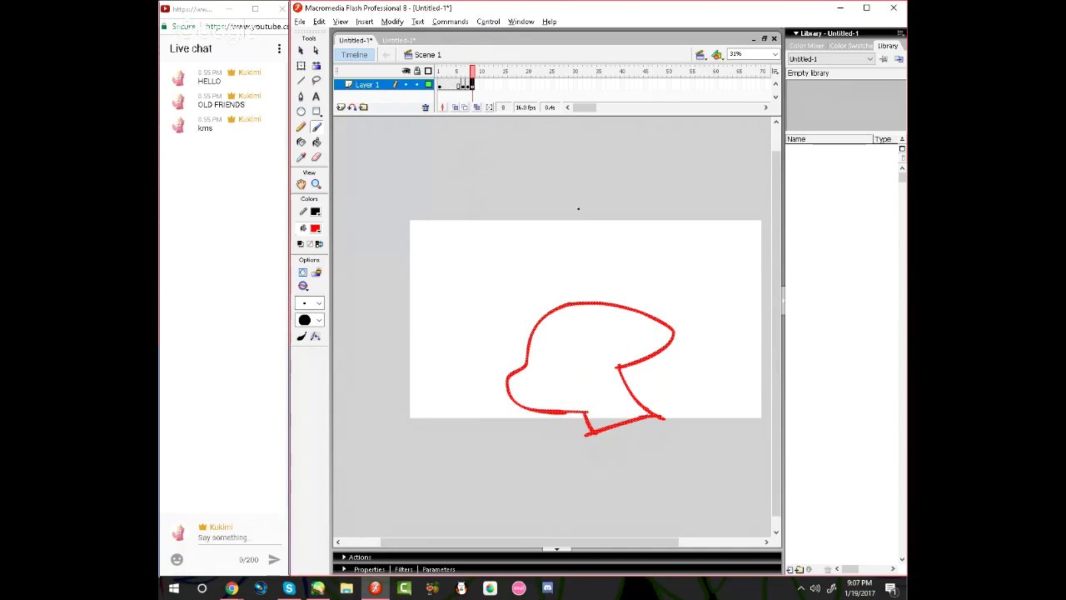
key(F7)
click(455, 107)
Switch to Chrome and start the Liked videos playlist from the YouTube channel's created playlists
key(alt+Tab)
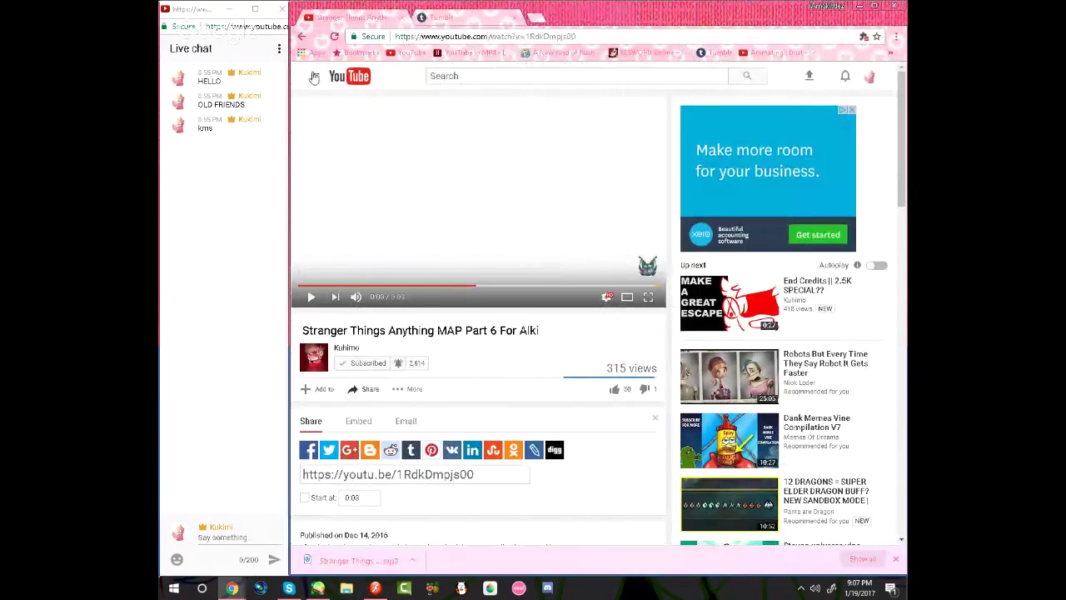
click(315, 76)
click(314, 77)
click(299, 37)
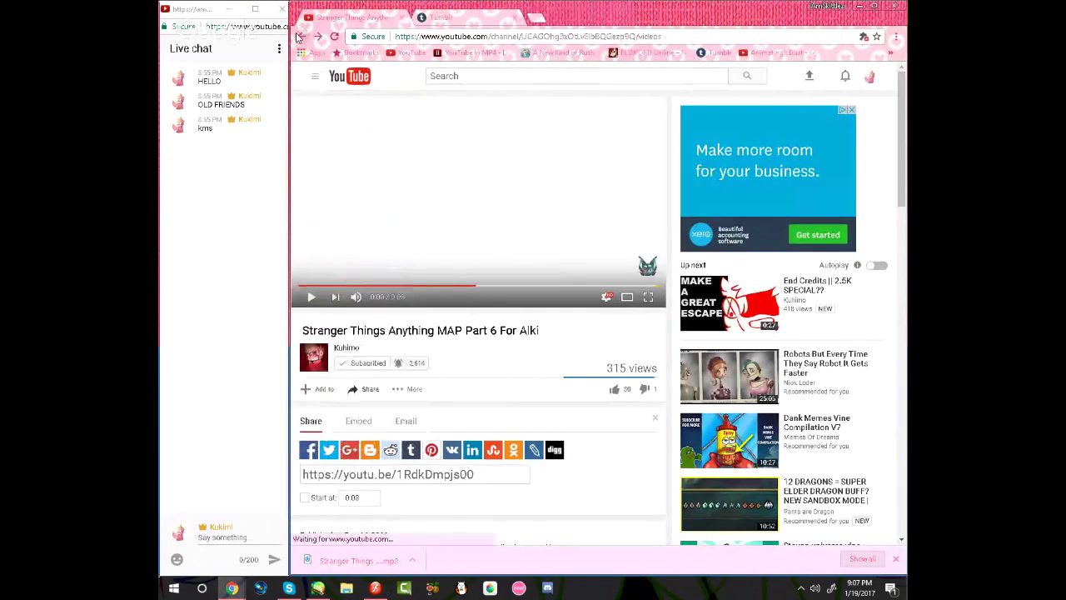
scroll(483, 250, up, 15)
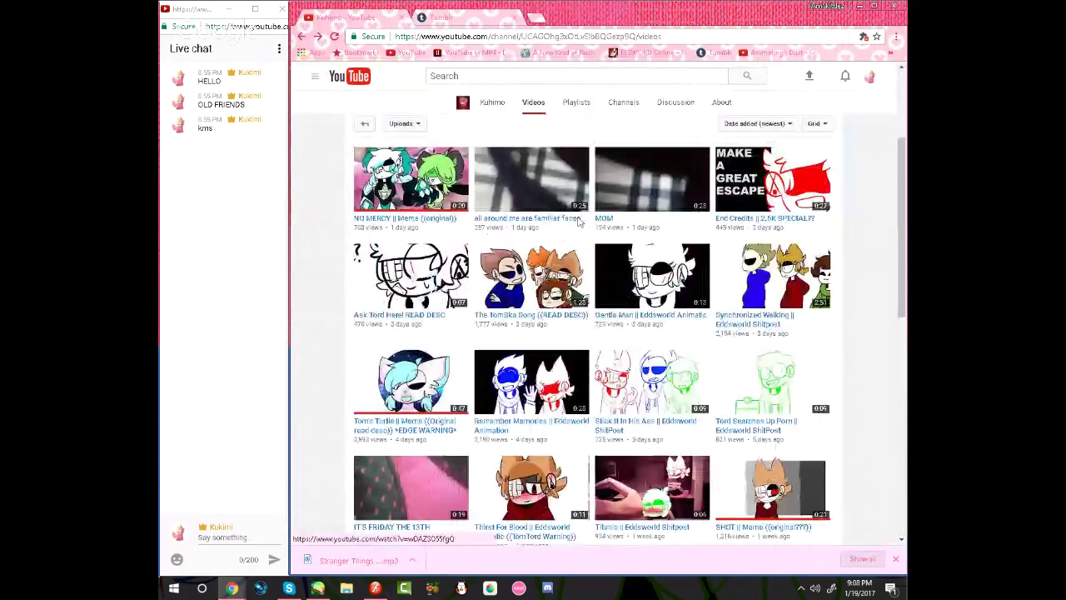
click(450, 258)
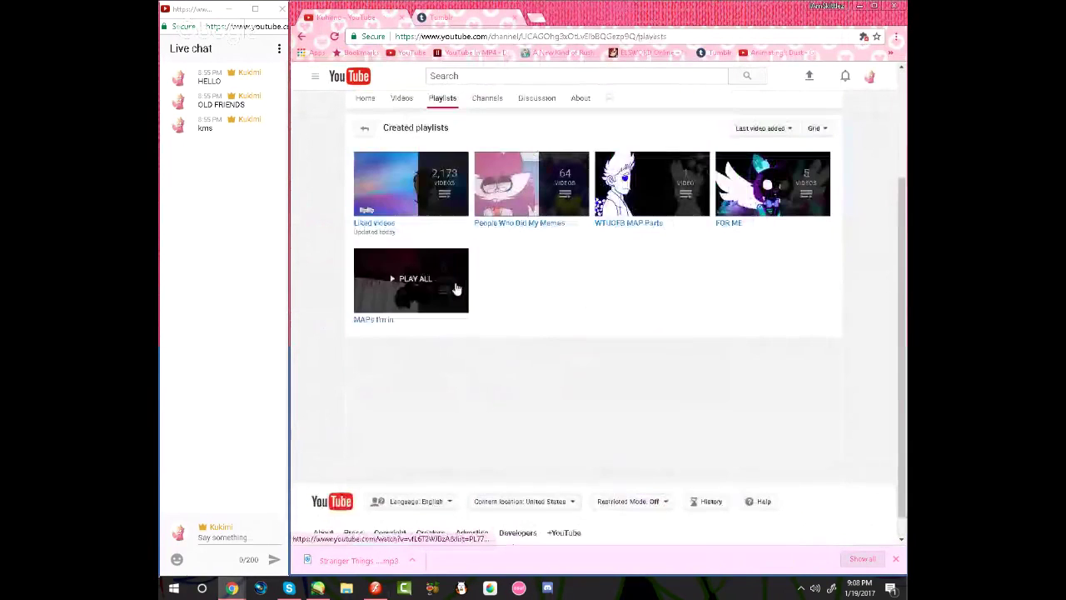
click(423, 191)
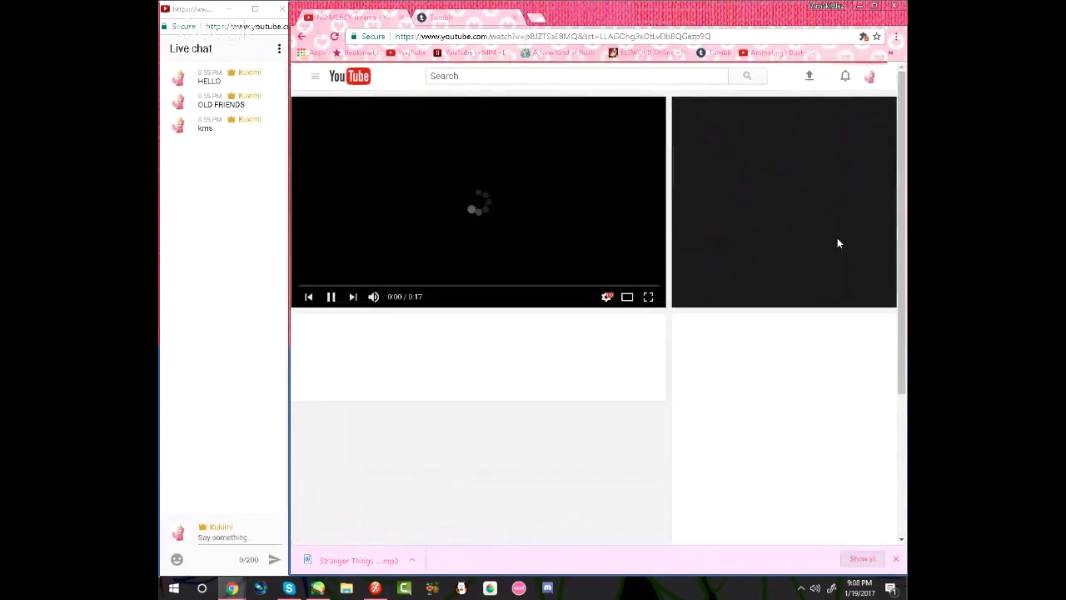
Send "O" in the open Tumblr chat and close the browser's downloads bar
key(ctrl+Tab)
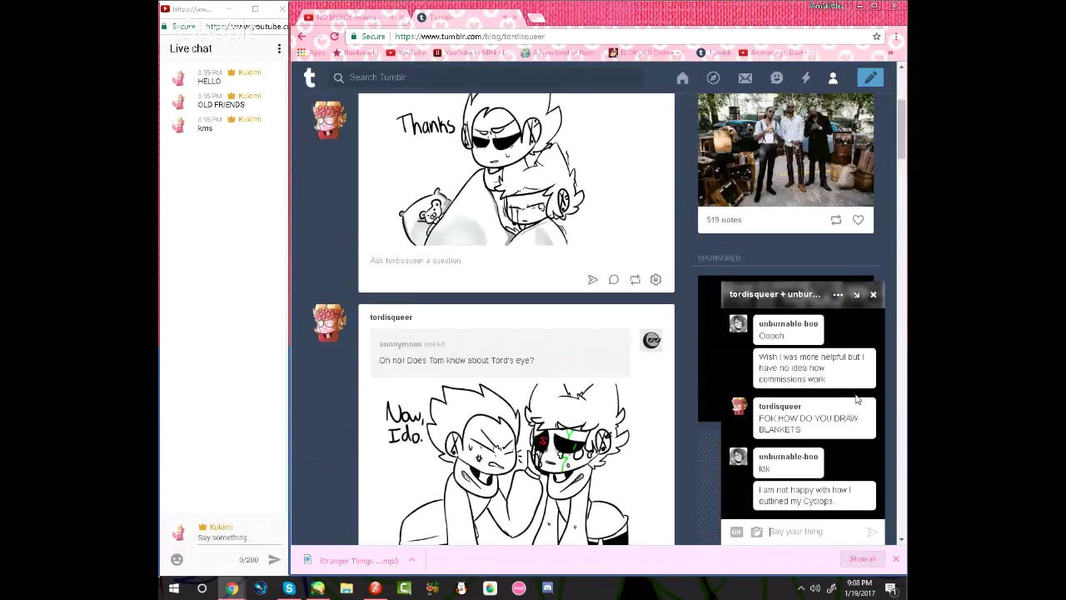
click(819, 537)
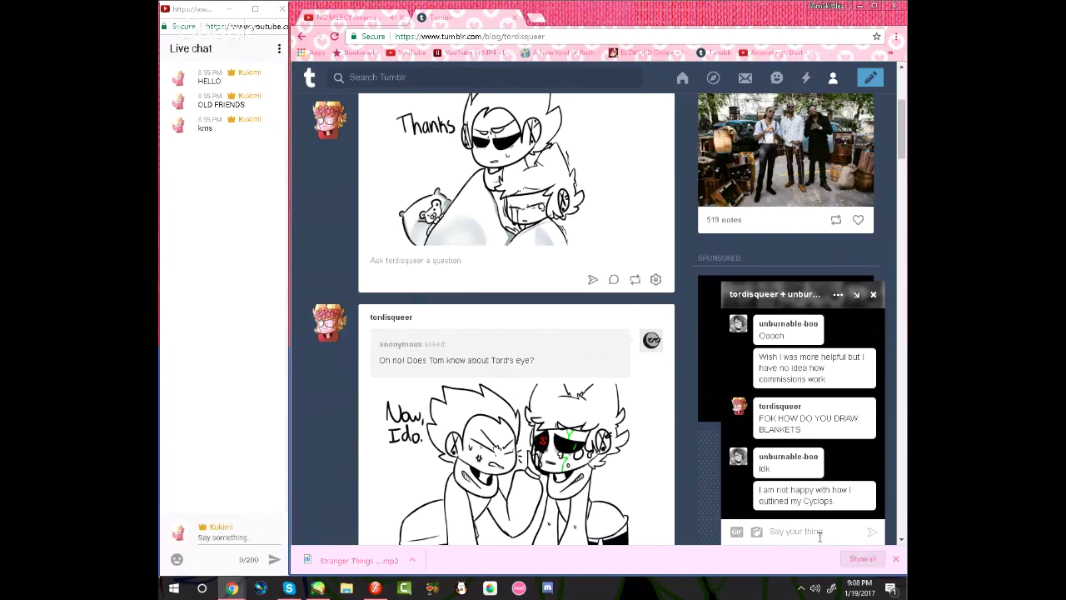
text(o)
key(Return)
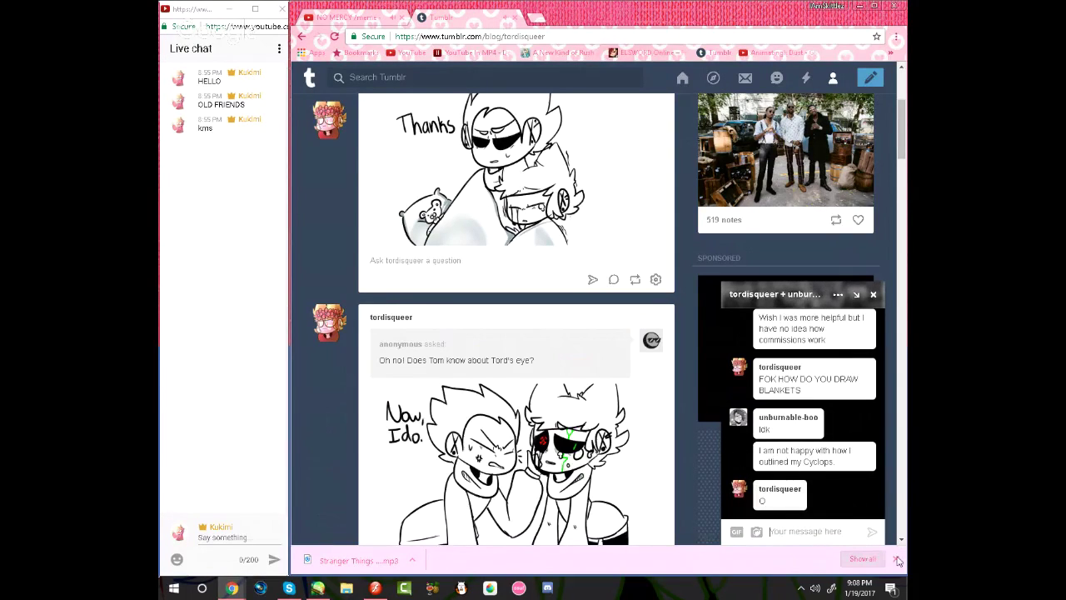
click(896, 559)
key(ctrl+Tab)
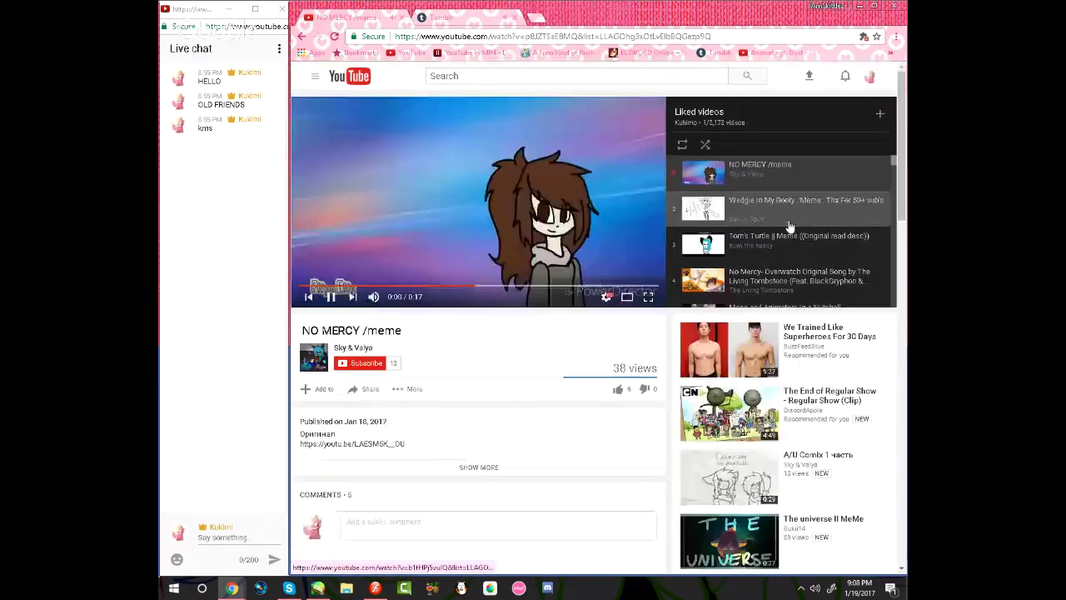
Play "No Mercy- Overwatch Original Song by The Living Tombstone" from the Liked videos playlist
scroll(792, 229, down, 1)
click(763, 221)
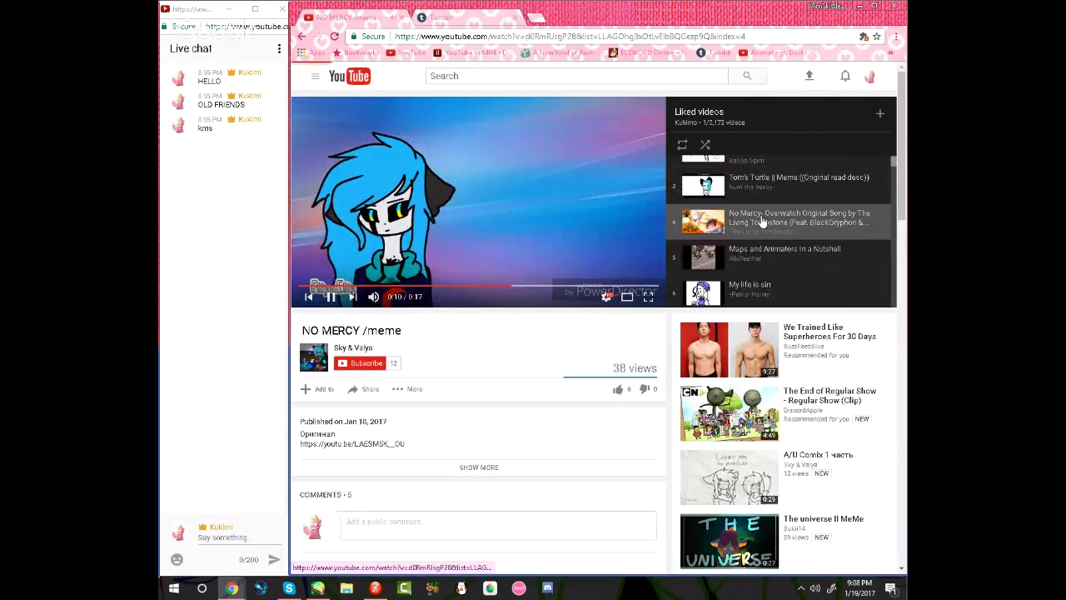
click(761, 221)
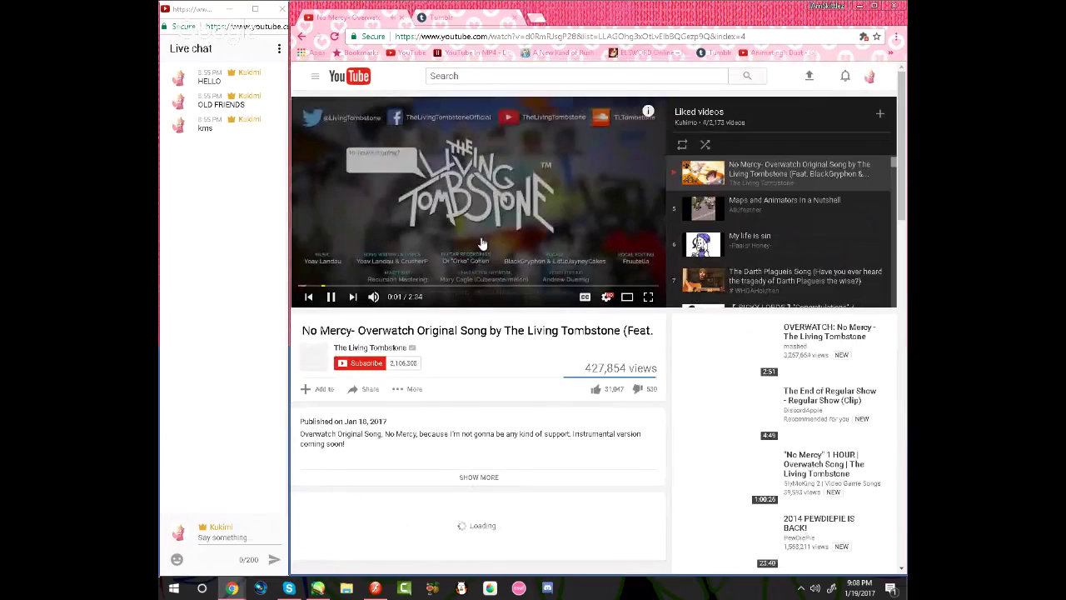
right_click(455, 176)
click(493, 251)
key(ctrl+Tab)
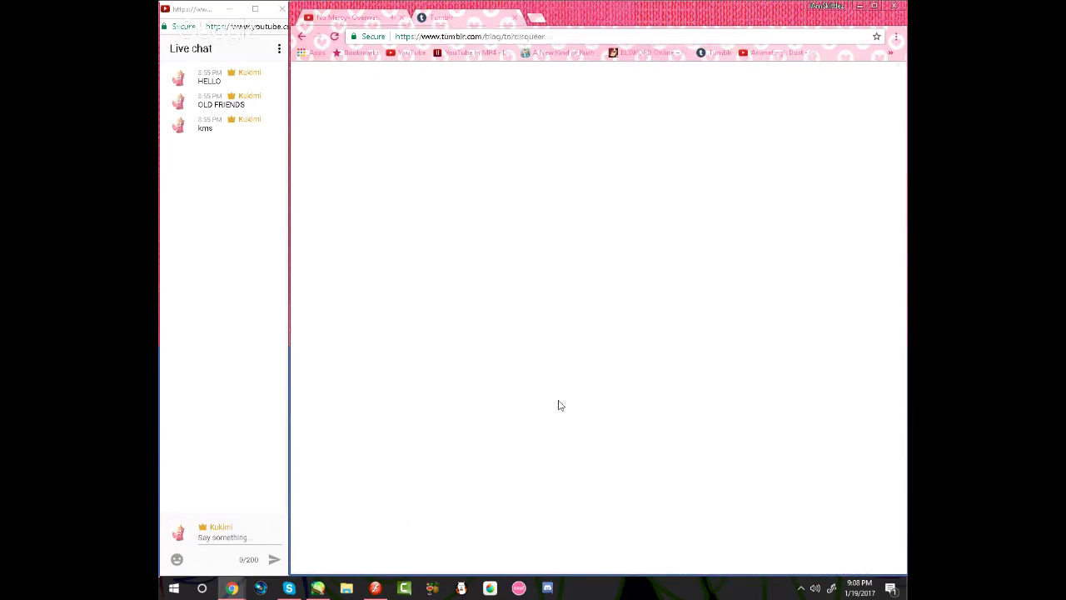
Switch back to Flash and draw the head outline in frame 9 over the onion skin, with a slightly open mouth, redoing the unwanted stroke
key(alt+Tab)
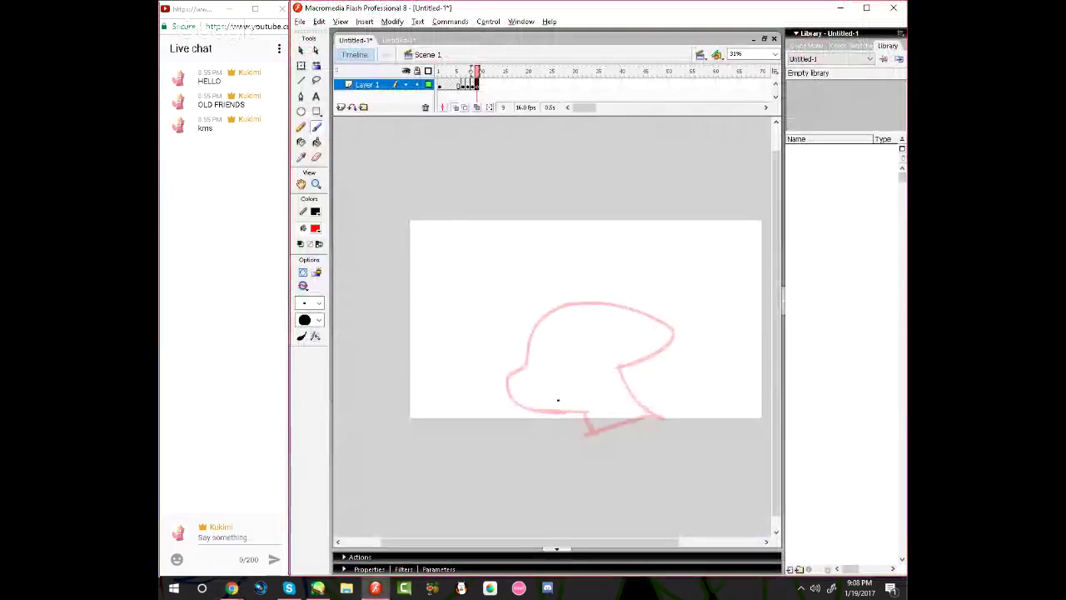
drag(476, 216, 457, 207)
drag(546, 294, 672, 344)
key(ctrl+z)
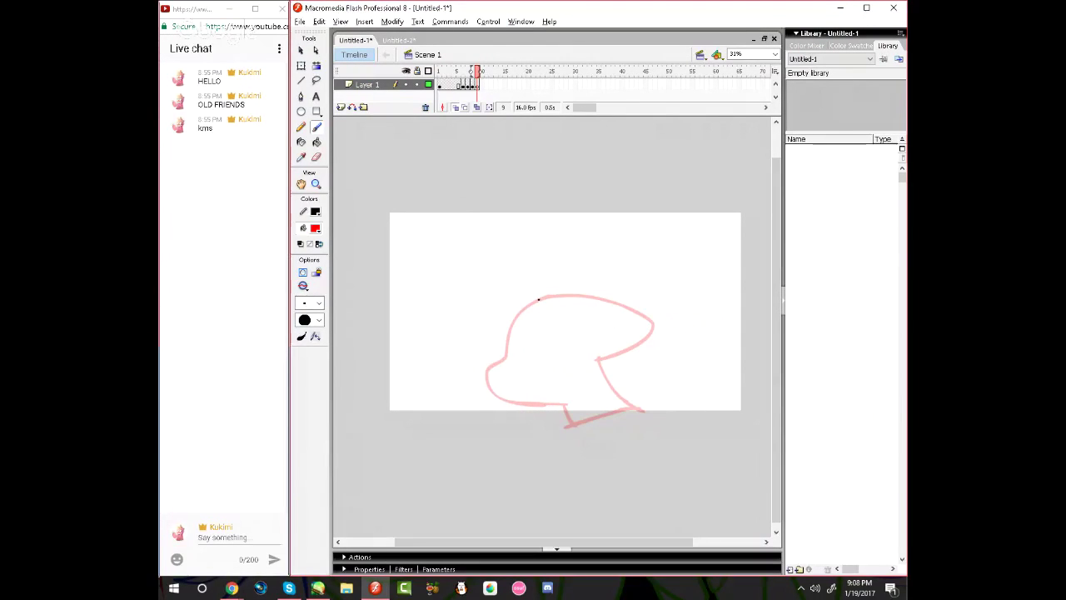
drag(535, 297, 597, 364)
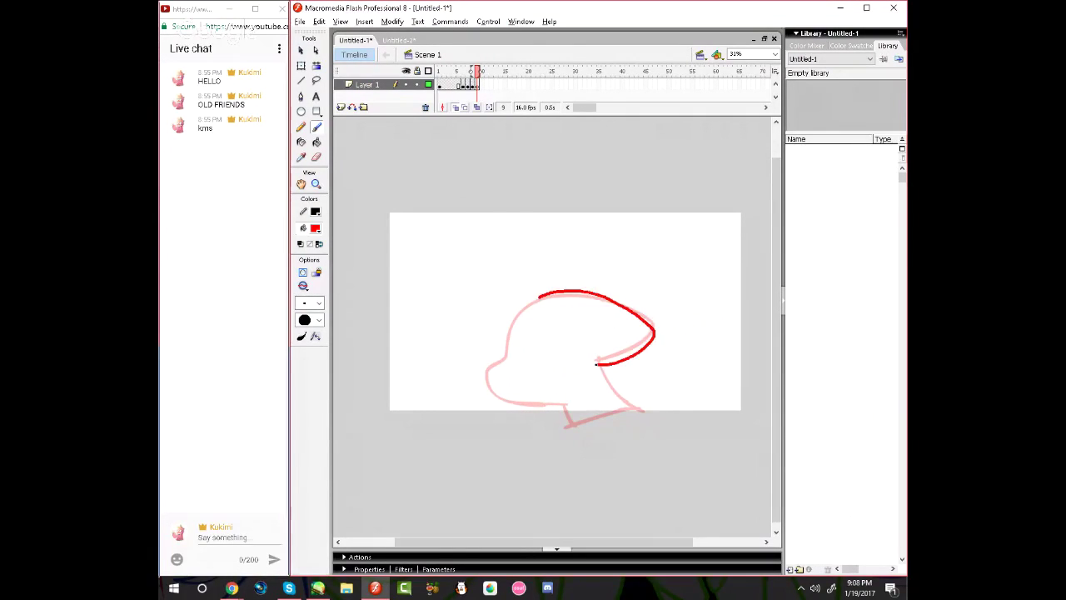
mouse_move(540, 295)
mouse_down()
mouse_move(486, 368)
mouse_move(503, 389)
mouse_move(564, 404)
mouse_up()
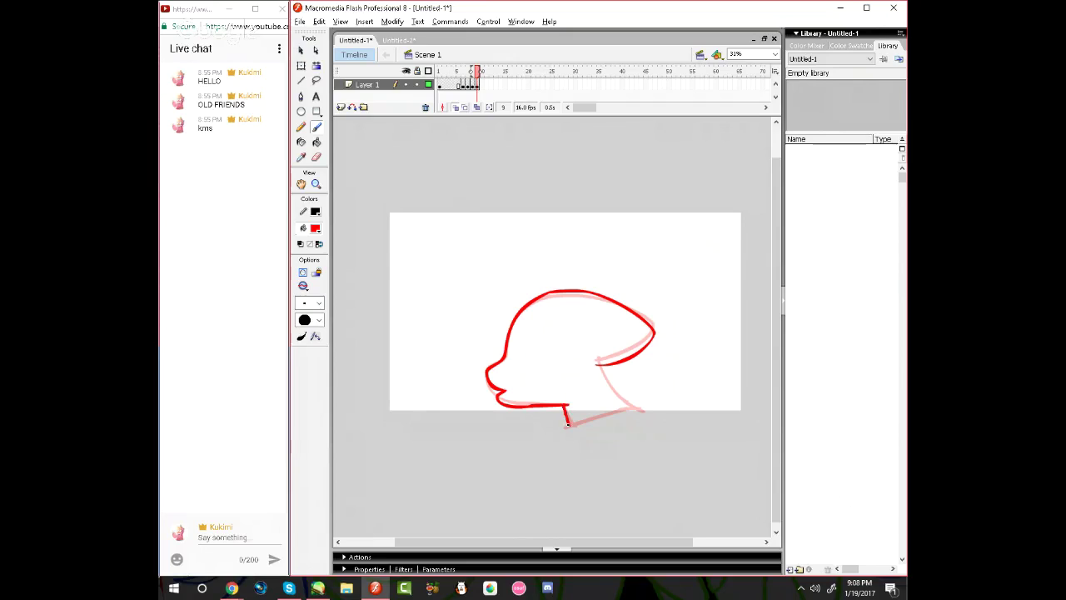
Draw the back and front neck lines in frame 9 extending well below the stage, redoing unwanted strokes
drag(600, 364, 648, 452)
key(ctrl+z)
mouse_move(597, 361)
mouse_down()
mouse_move(642, 440)
mouse_move(682, 463)
mouse_up()
drag(565, 406, 587, 479)
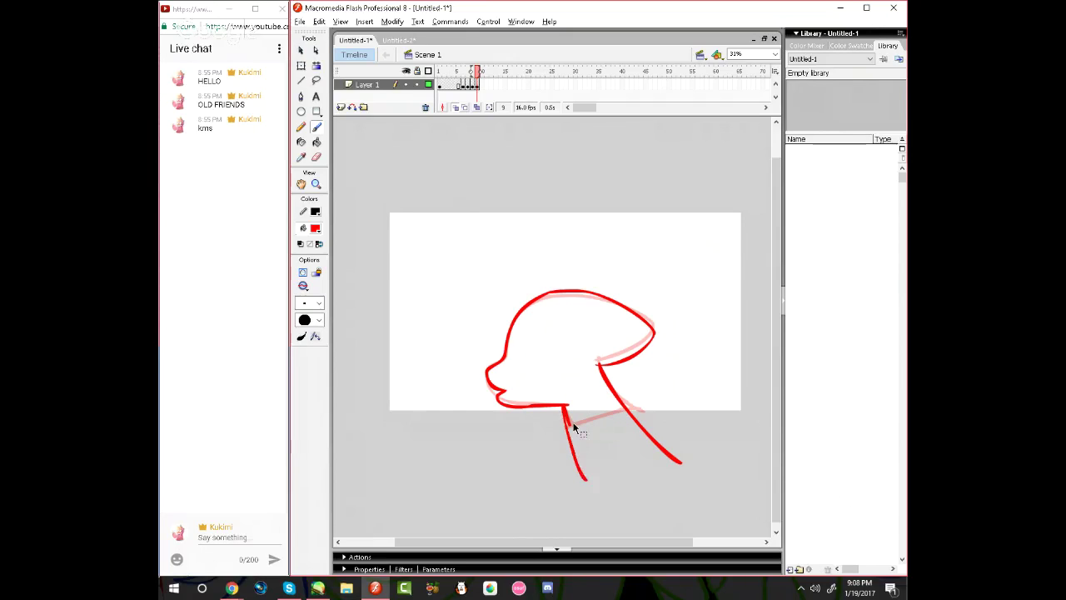
key(ctrl+z)
drag(574, 427, 591, 481)
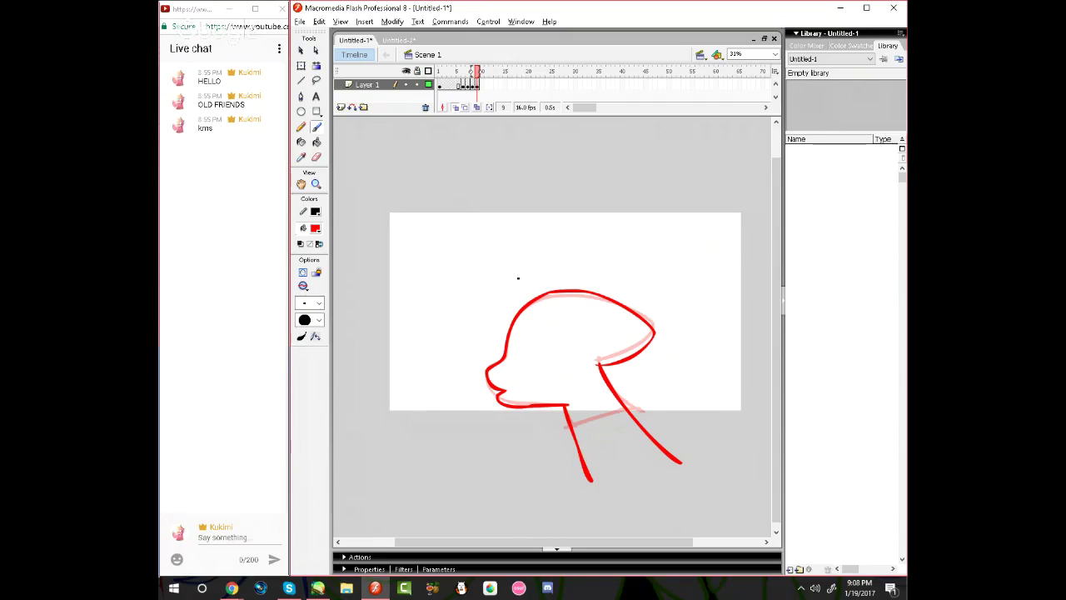
drag(447, 248, 445, 455)
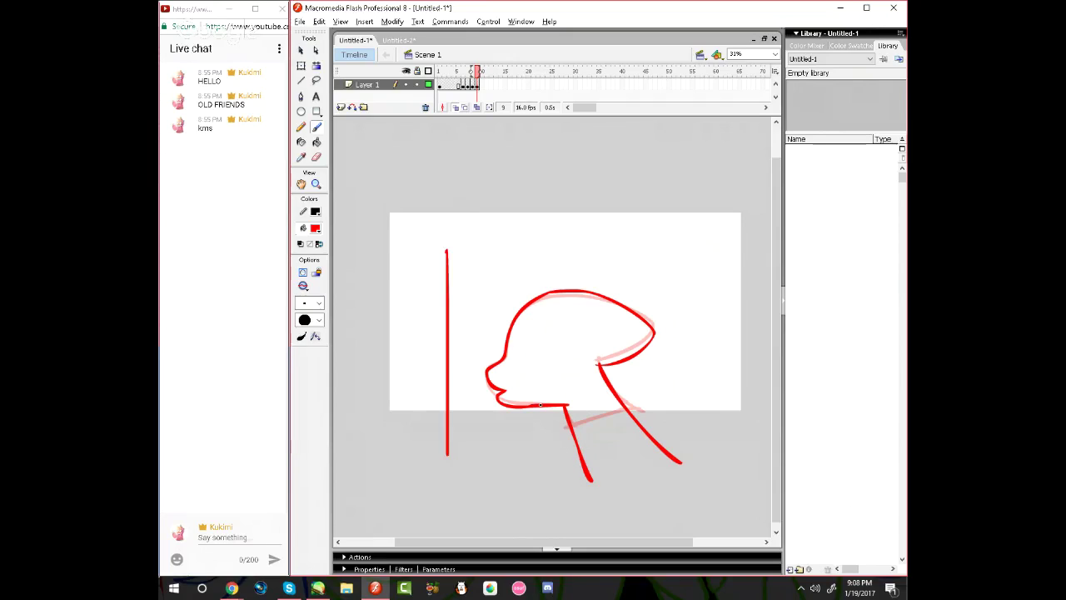
key(ctrl+z)
mouse_move(503, 242)
mouse_down()
mouse_move(502, 450)
mouse_move(503, 191)
mouse_move(454, 535)
mouse_up()
key(ctrl+z)
key(ctrl+z)
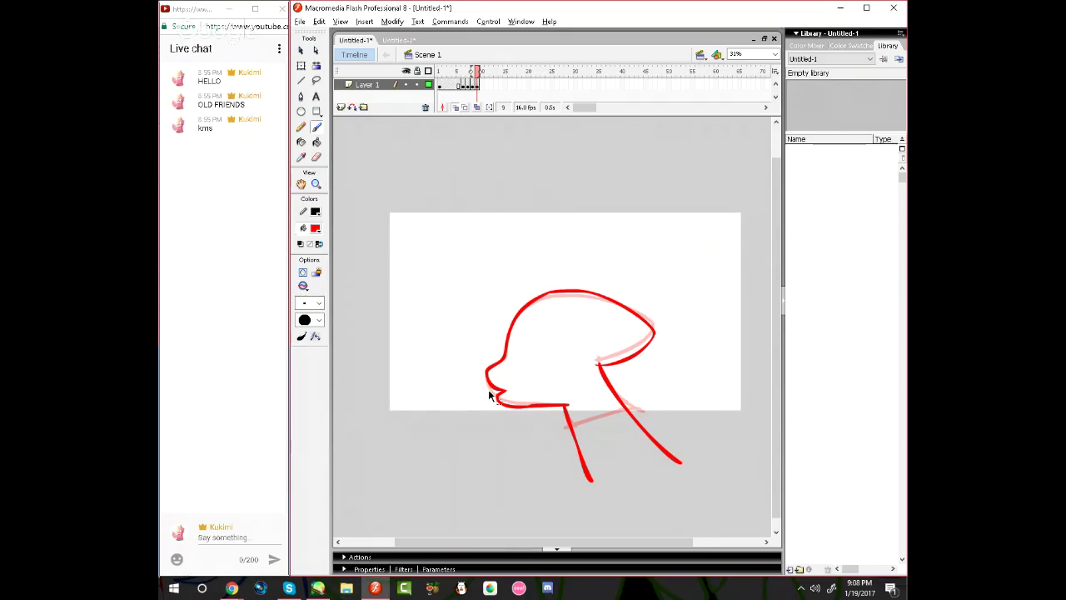
drag(456, 176, 502, 177)
key(ctrl+z)
drag(457, 209, 458, 479)
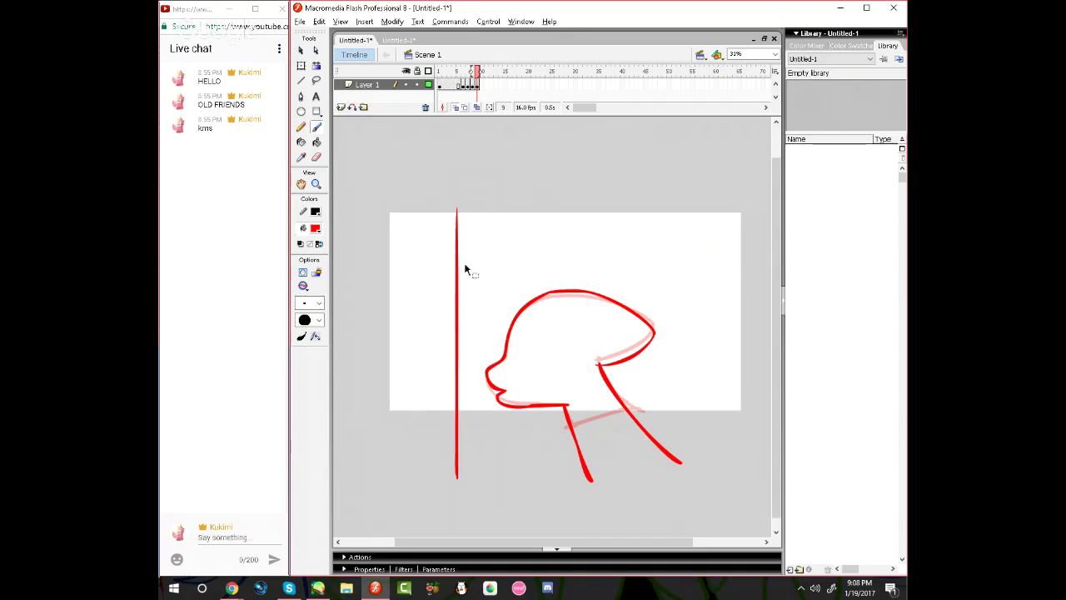
key(ctrl+z)
drag(452, 210, 454, 475)
key(ctrl+z)
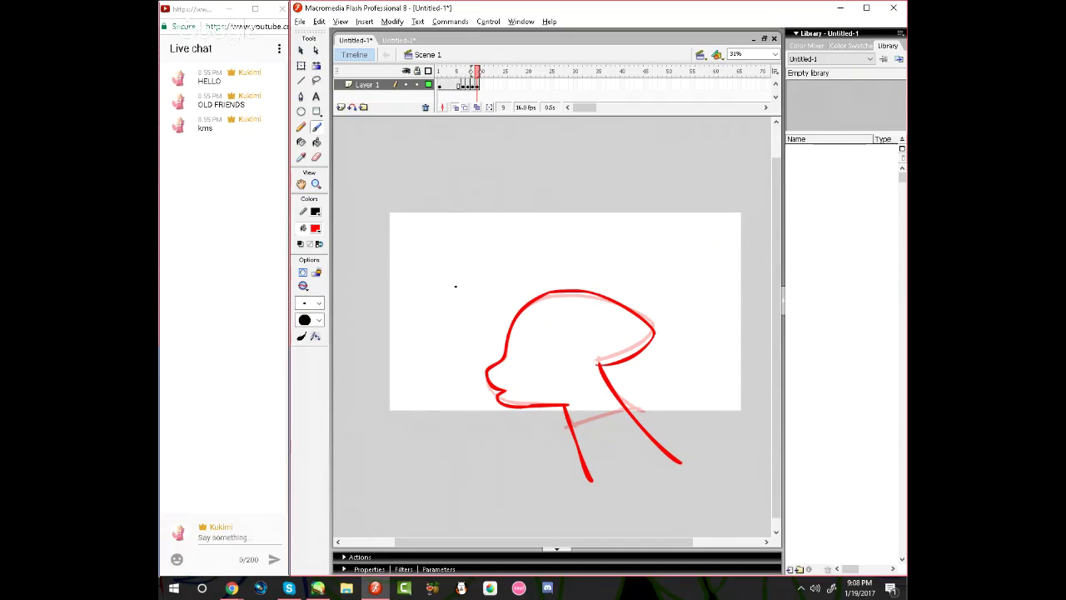
mouse_move(455, 287)
mouse_down()
mouse_move(643, 286)
mouse_move(639, 414)
mouse_move(460, 413)
mouse_up()
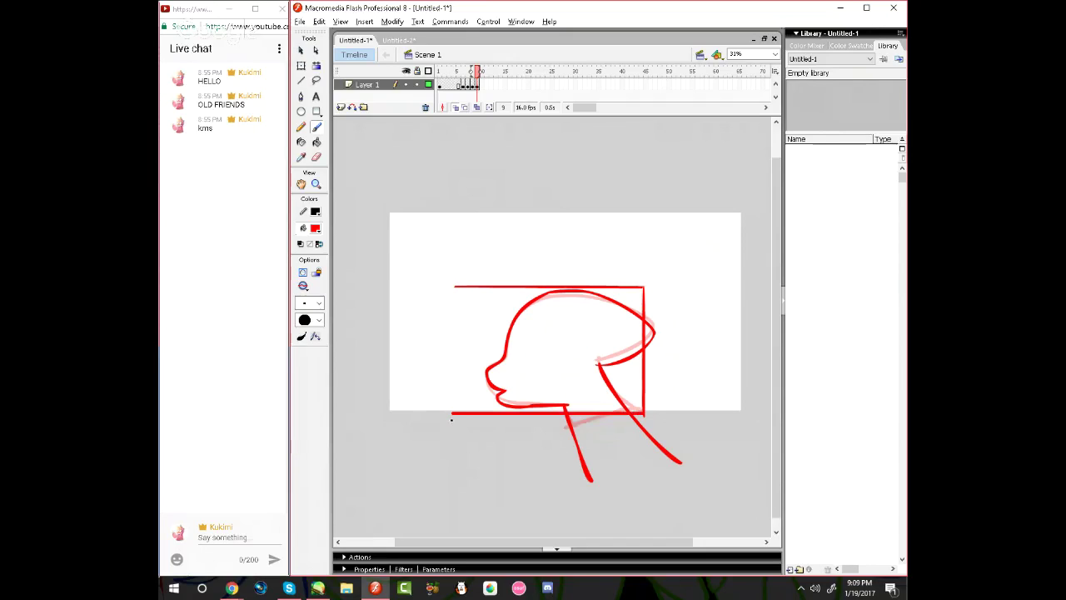
drag(454, 288, 455, 412)
key(ctrl+z)
key(ctrl+z)
key(ctrl+z)
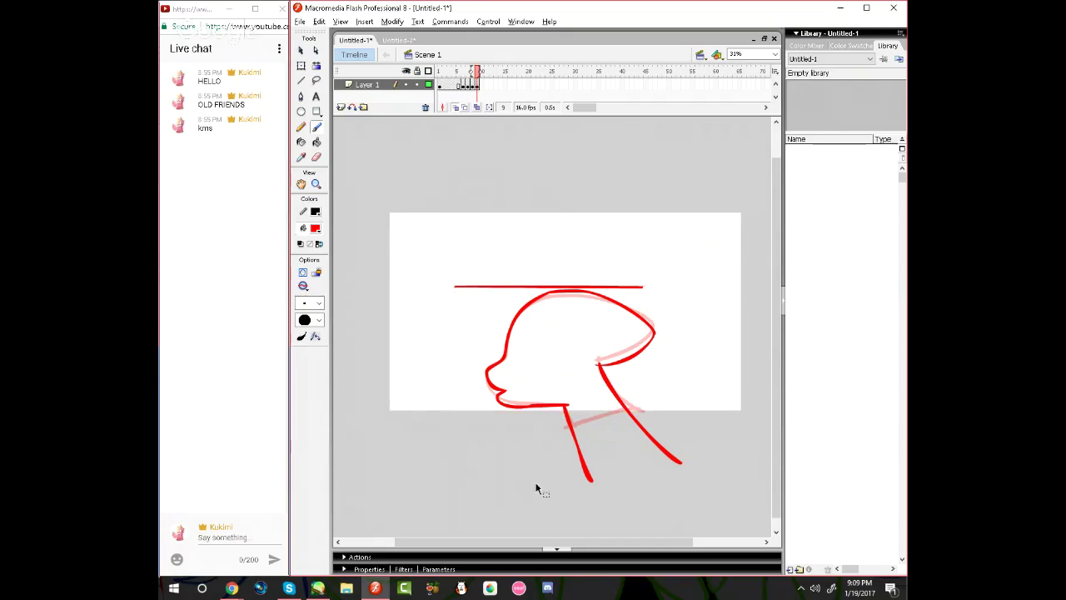
key(ctrl+z)
Move the whole frame 9 head drawing up and slightly left of the onion skin, and play the animation from frame 1
drag(455, 310, 603, 384)
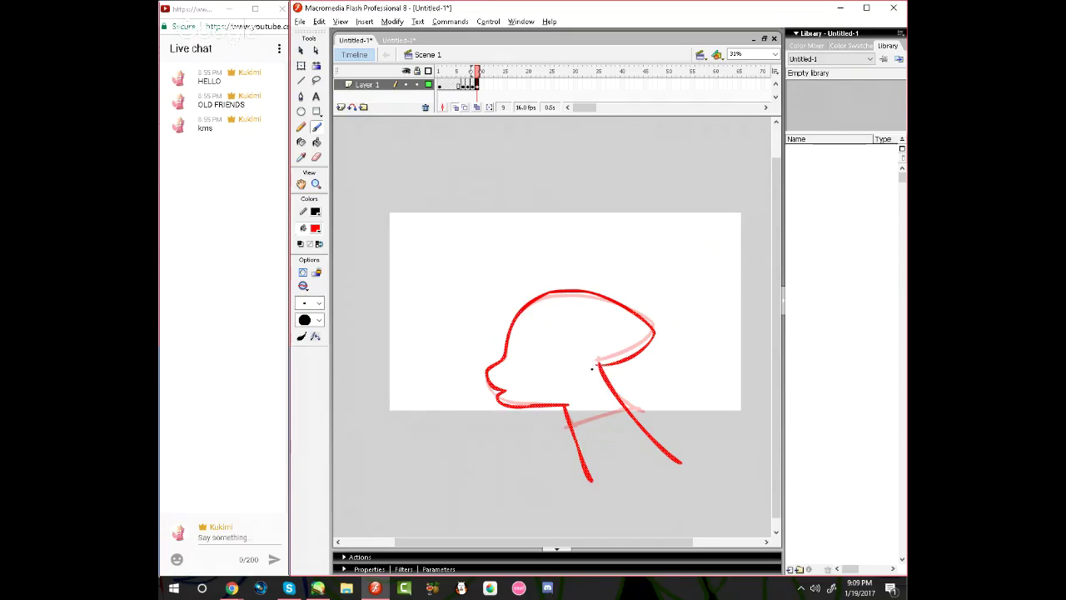
drag(424, 249, 738, 510)
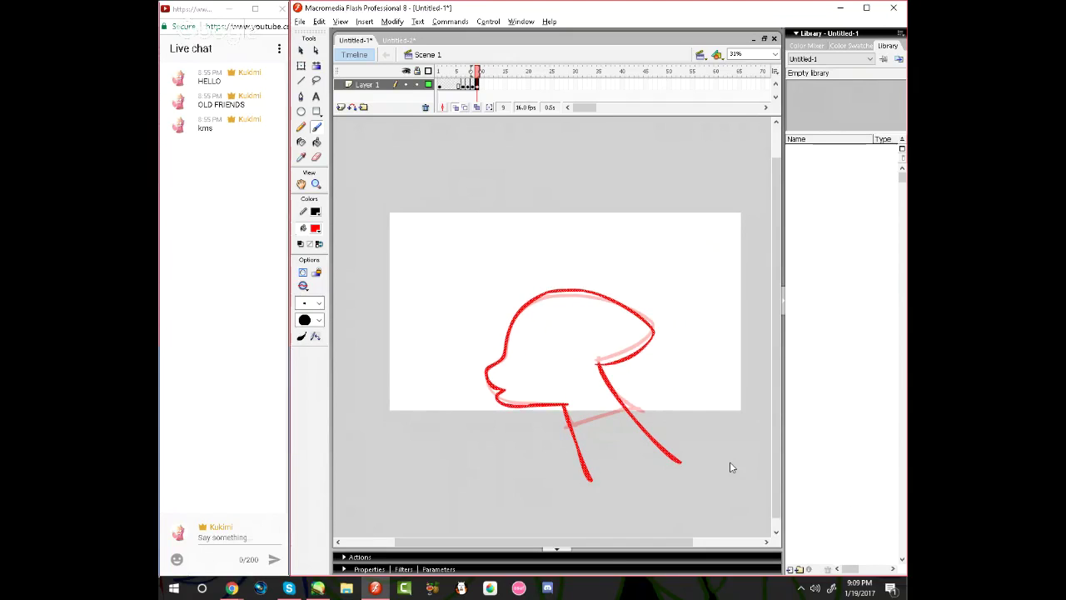
key(Up)
key(shift+Up)
key(shift+Up)
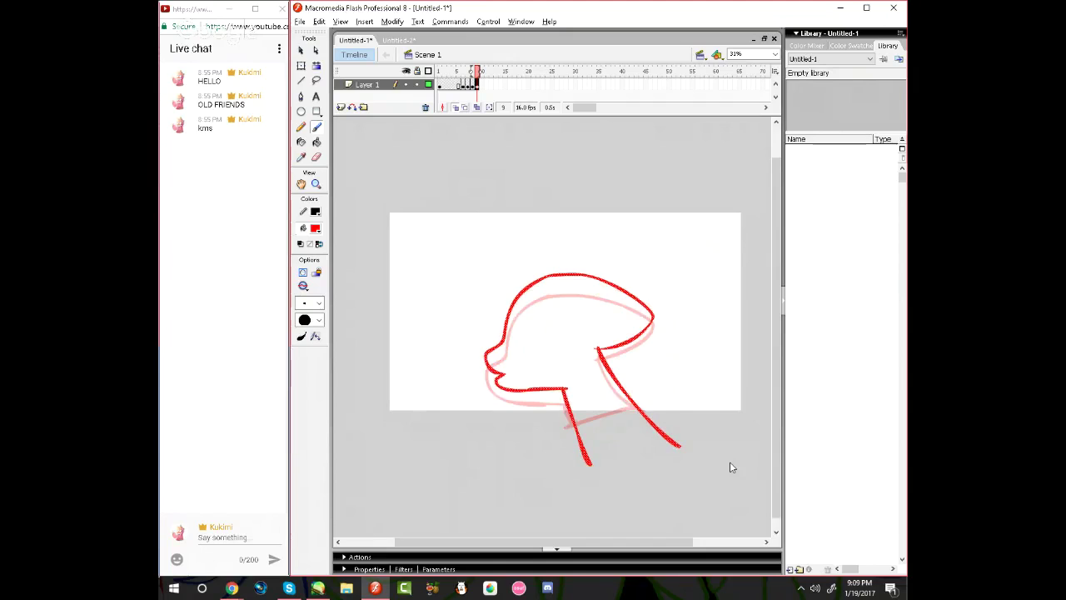
key(shift+Left)
key(Left)
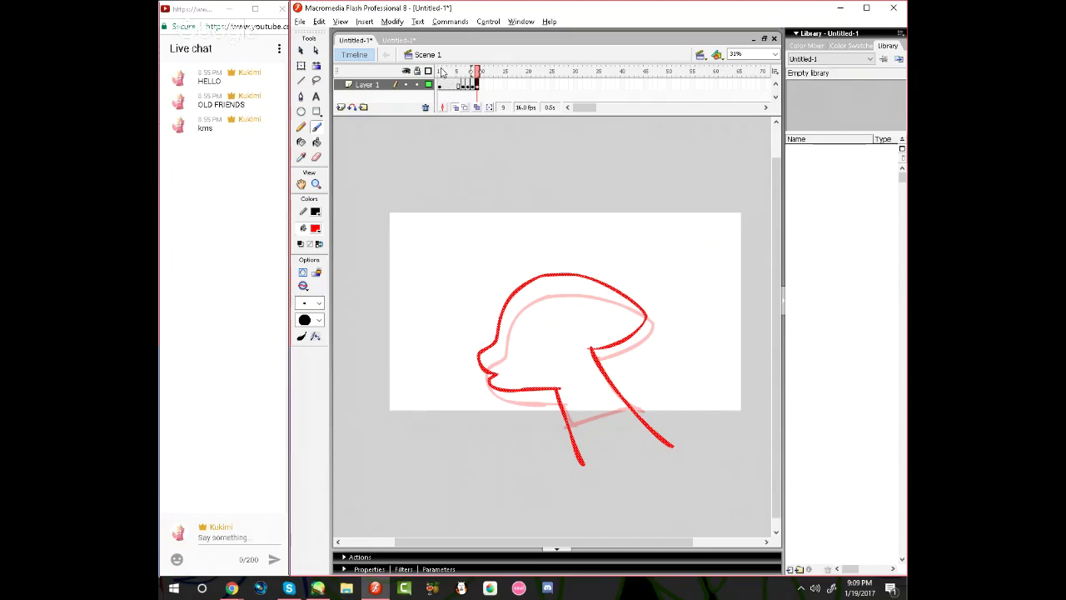
click(441, 73)
key(Return)
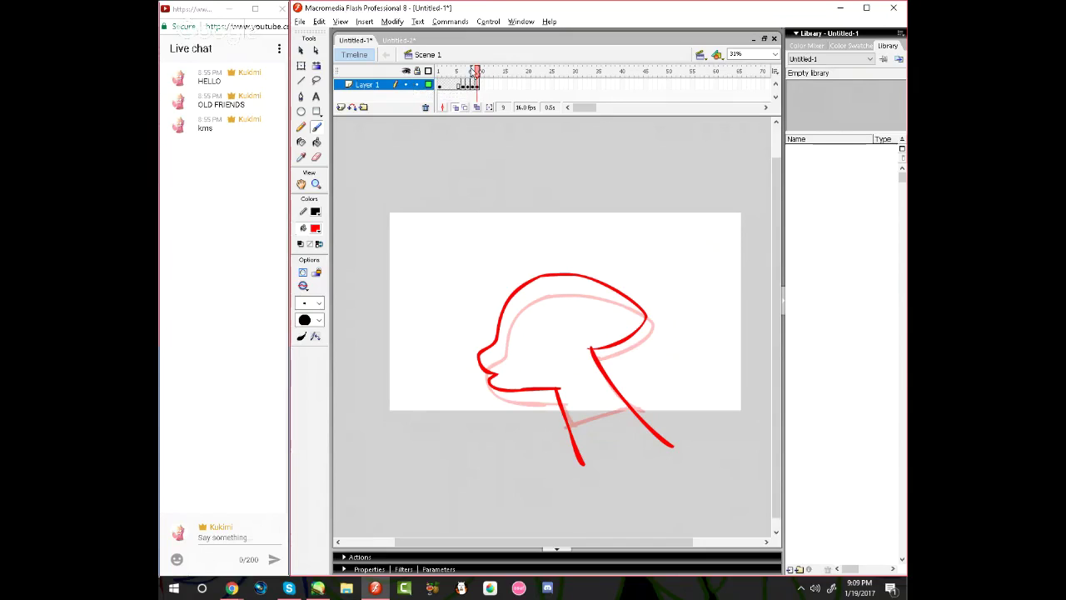
Extend the frame 8 drawing by four frames and play the animation from frame 1 to check the timing
click(471, 84)
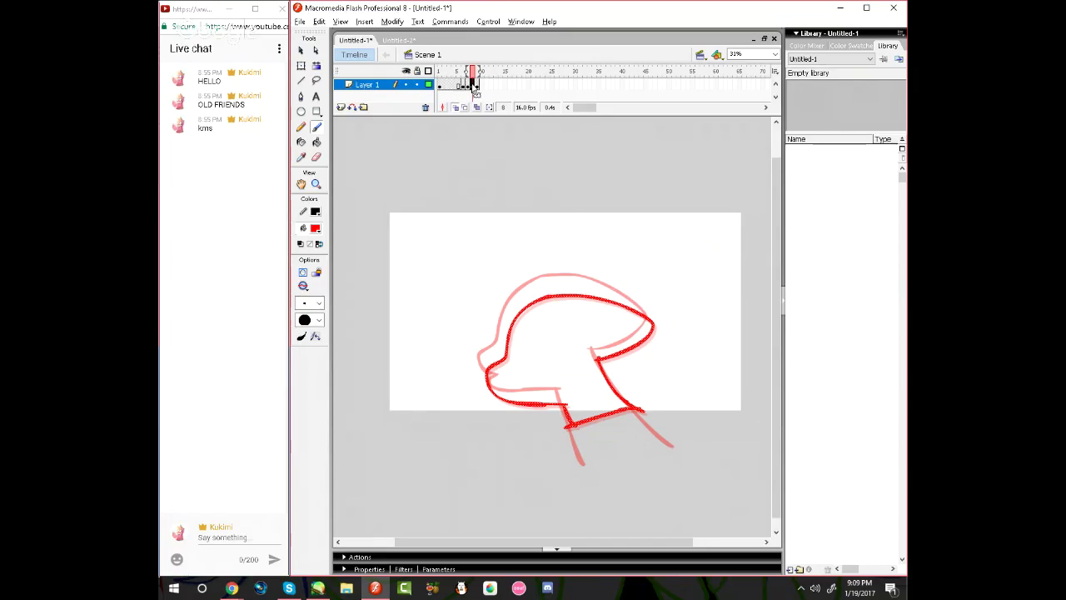
key(F5)
key(F5)
key(F5)
key(F5)
click(440, 73)
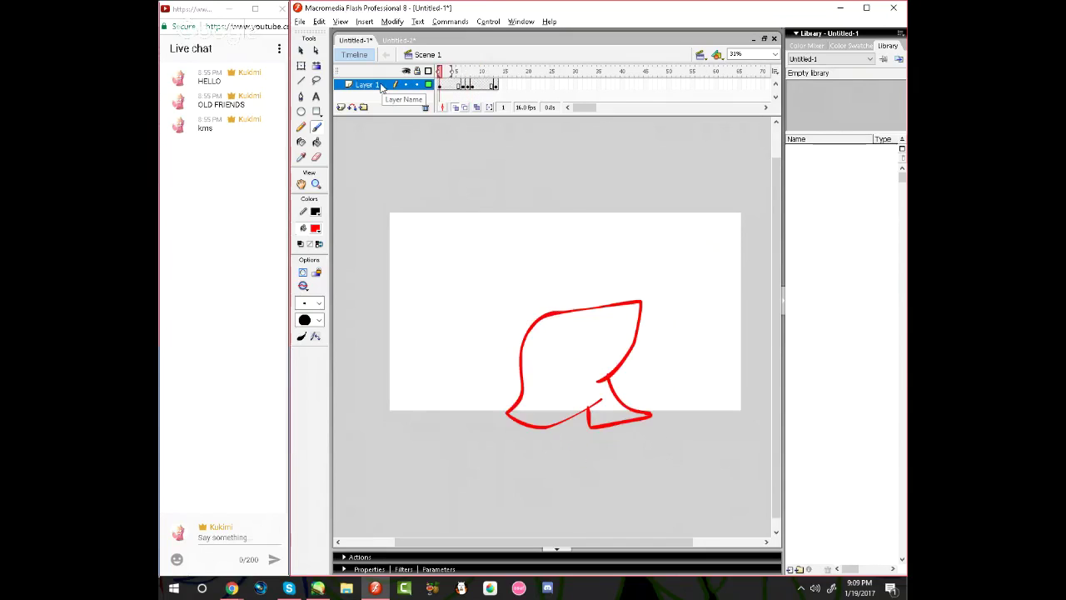
key(Return)
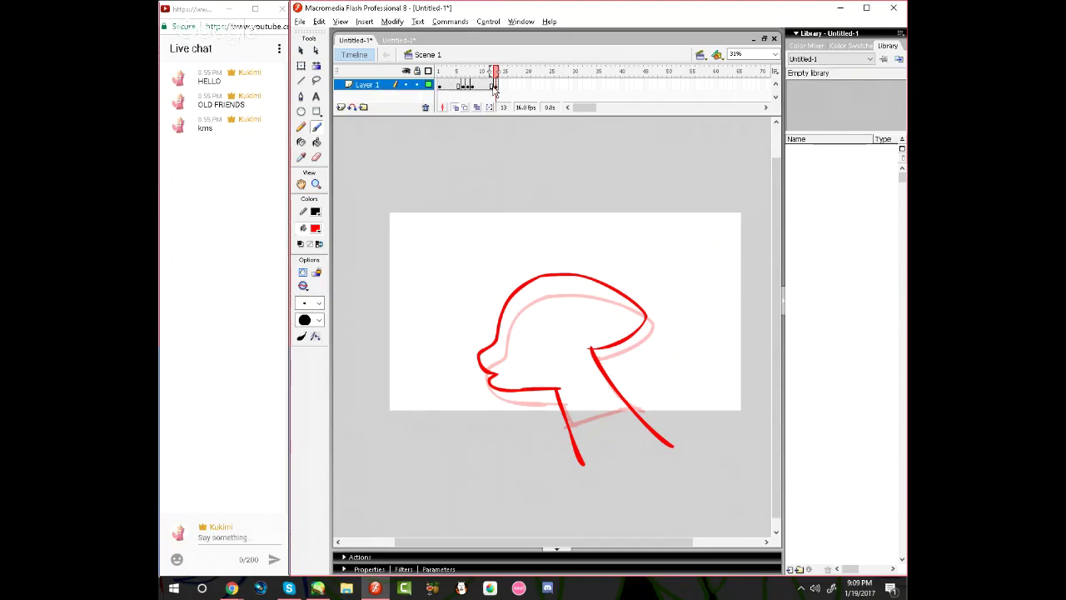
Add a blank keyframe at frame 14 and draw the head outline with an open mouth and a lowered back, redoing the unwanted stroke
click(495, 86)
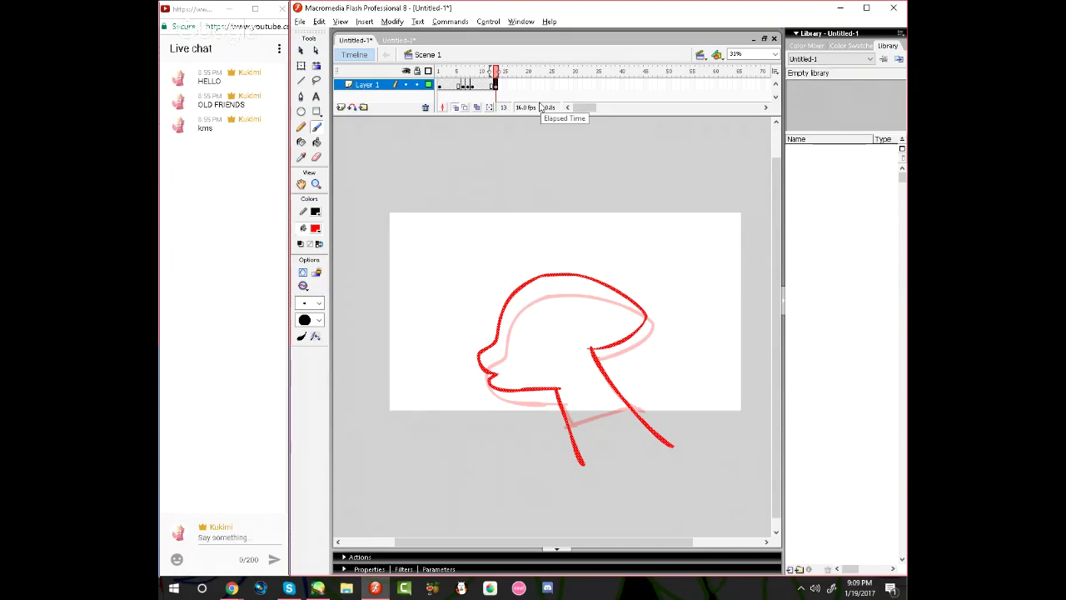
key(F7)
key(alt+Tab)
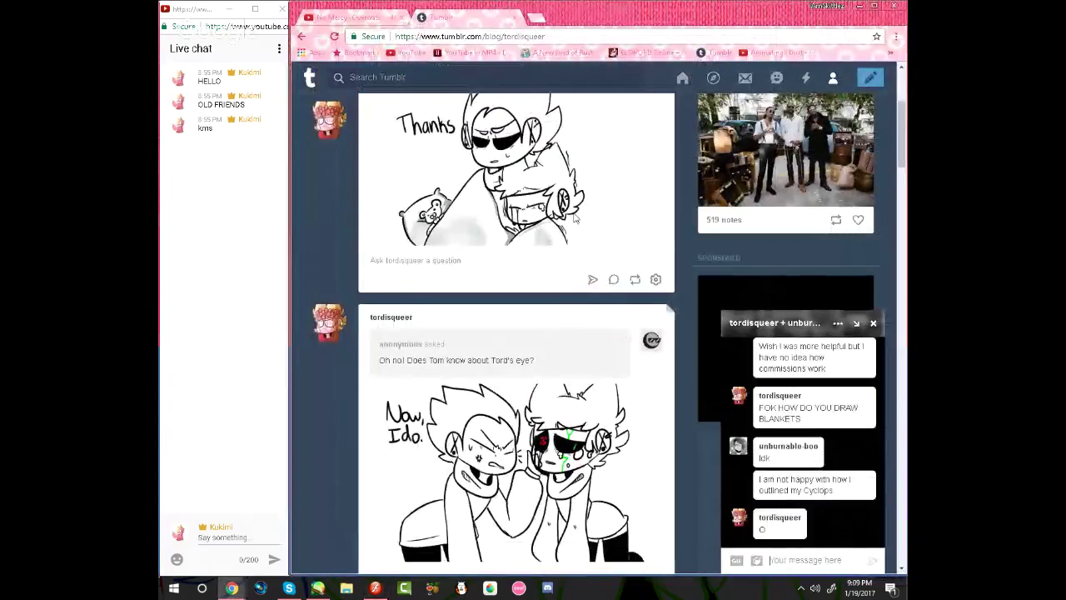
key(alt+Tab)
key(b)
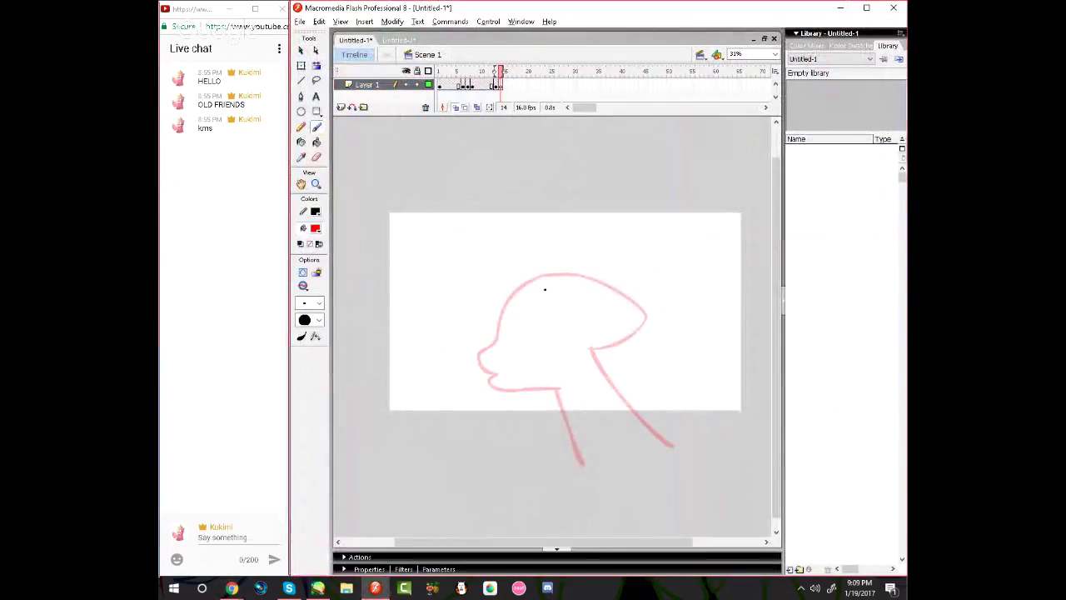
drag(541, 277, 652, 320)
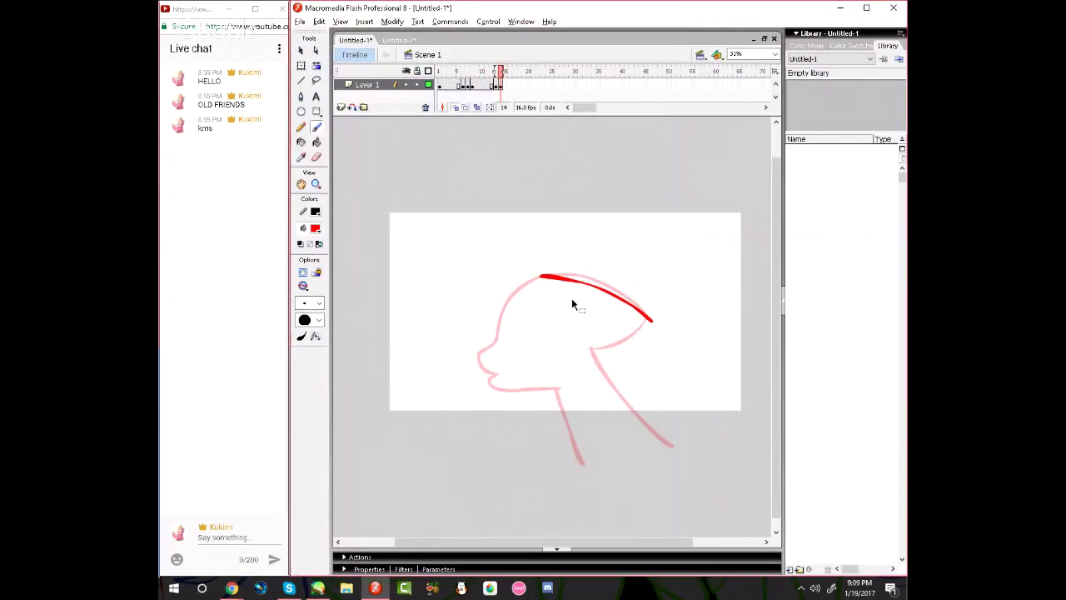
key(ctrl+z)
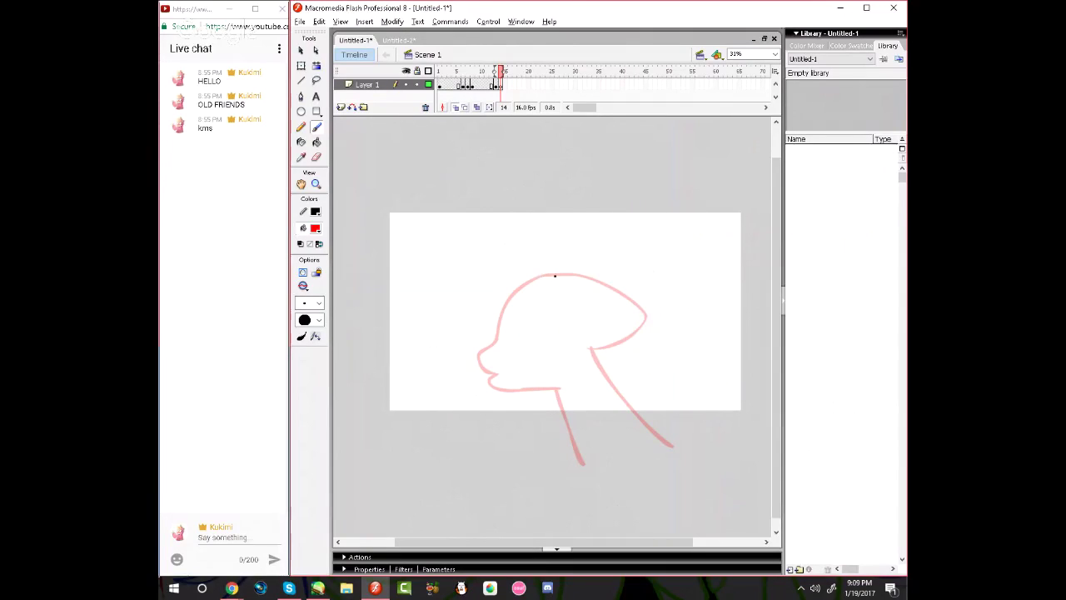
mouse_move(555, 274)
mouse_down()
mouse_move(639, 331)
mouse_move(584, 361)
mouse_up()
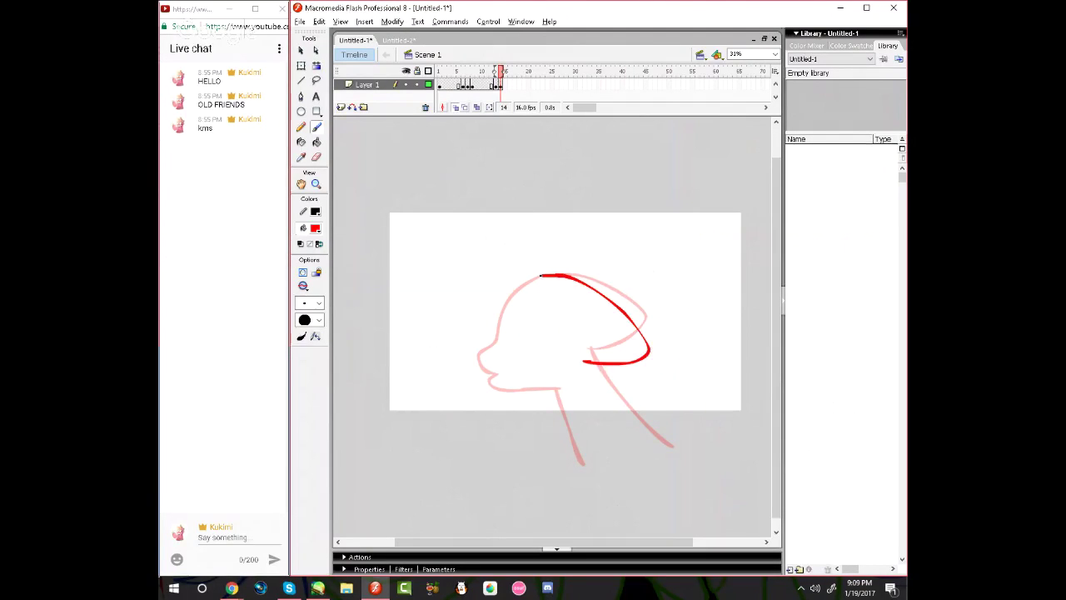
mouse_move(556, 276)
mouse_down()
mouse_move(488, 330)
mouse_move(505, 304)
mouse_move(474, 353)
mouse_move(493, 384)
mouse_move(554, 389)
mouse_up()
key(ctrl+z)
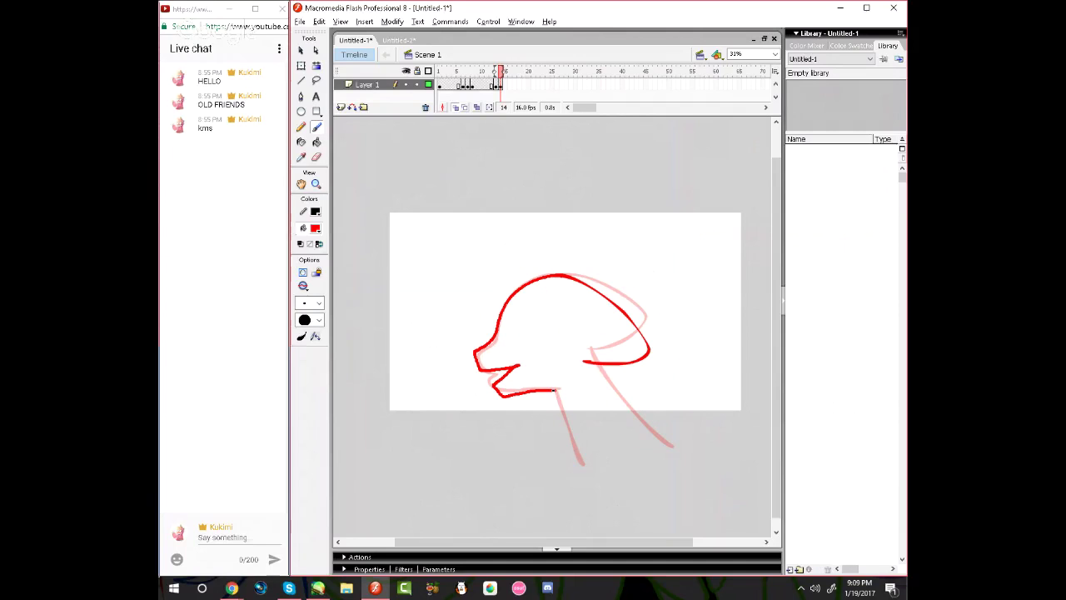
Switch to the Tumblr chat, view the received drawing, and send "I don't outline crap on paper" and "I just sketch and that's it"
key(alt+Tab)
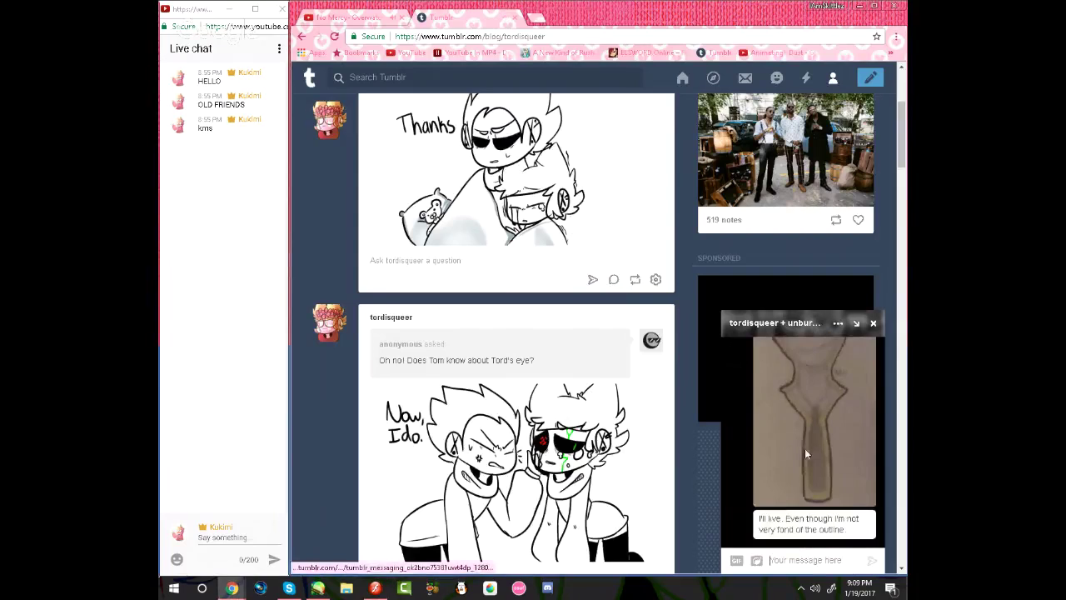
click(837, 561)
scroll(833, 503, up, 5)
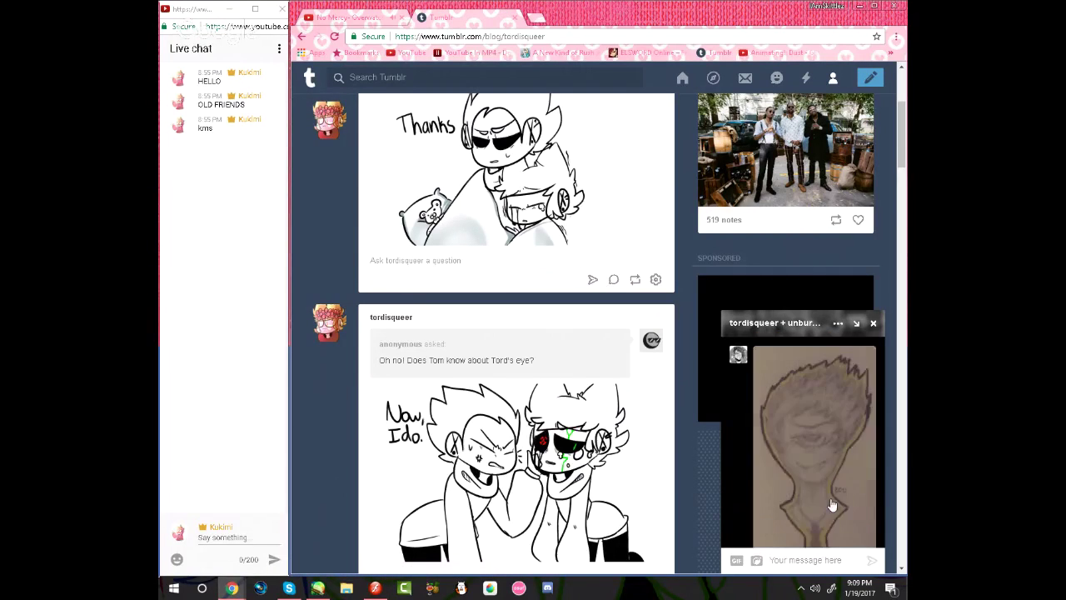
scroll(831, 503, down, 5)
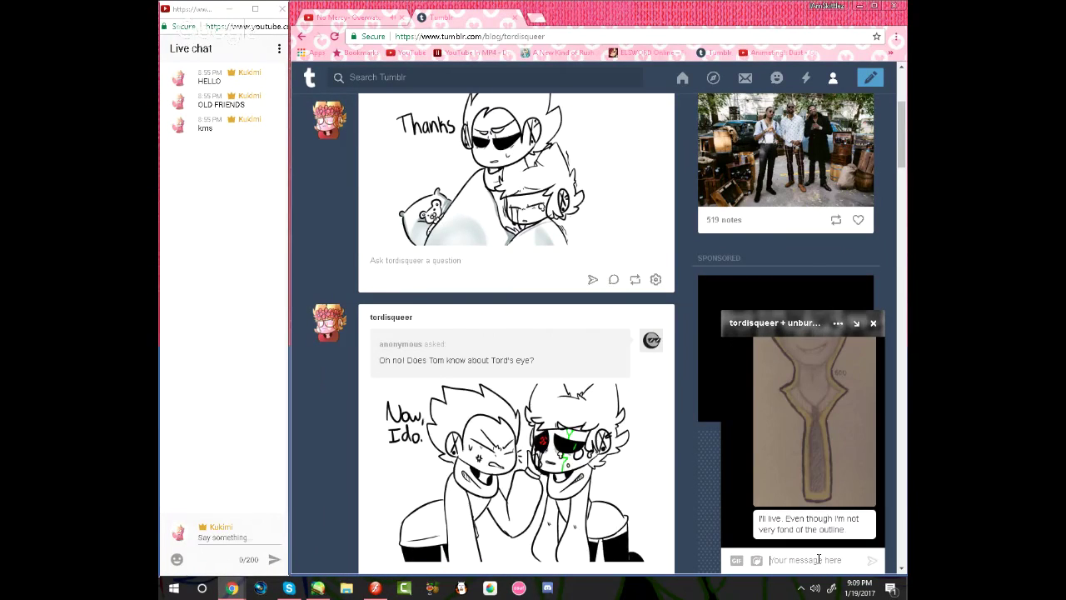
text(I don't ou)
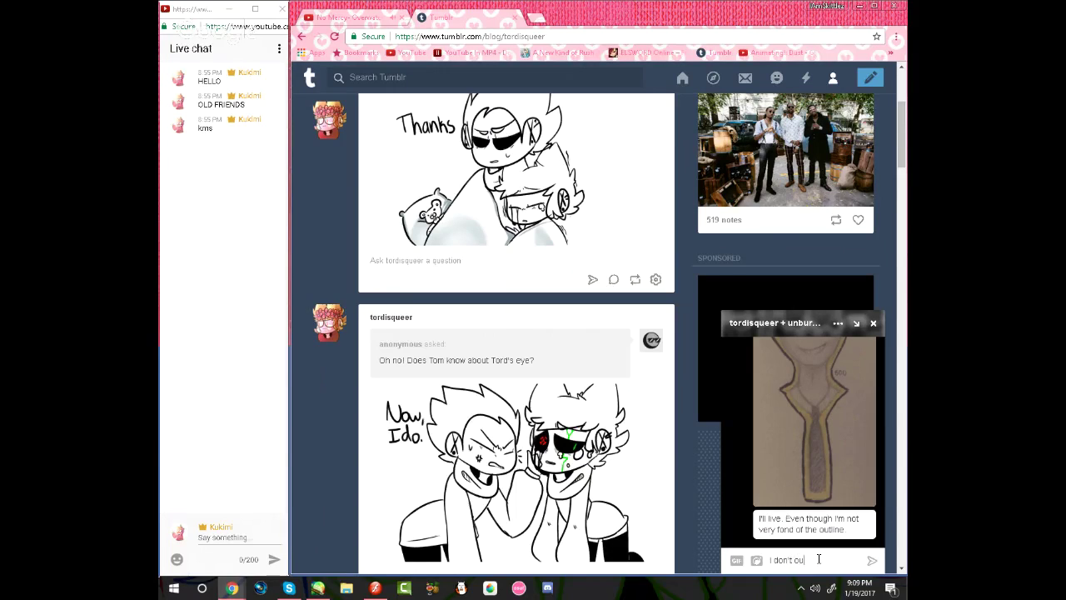
text(tline crap on paper)
key(Return)
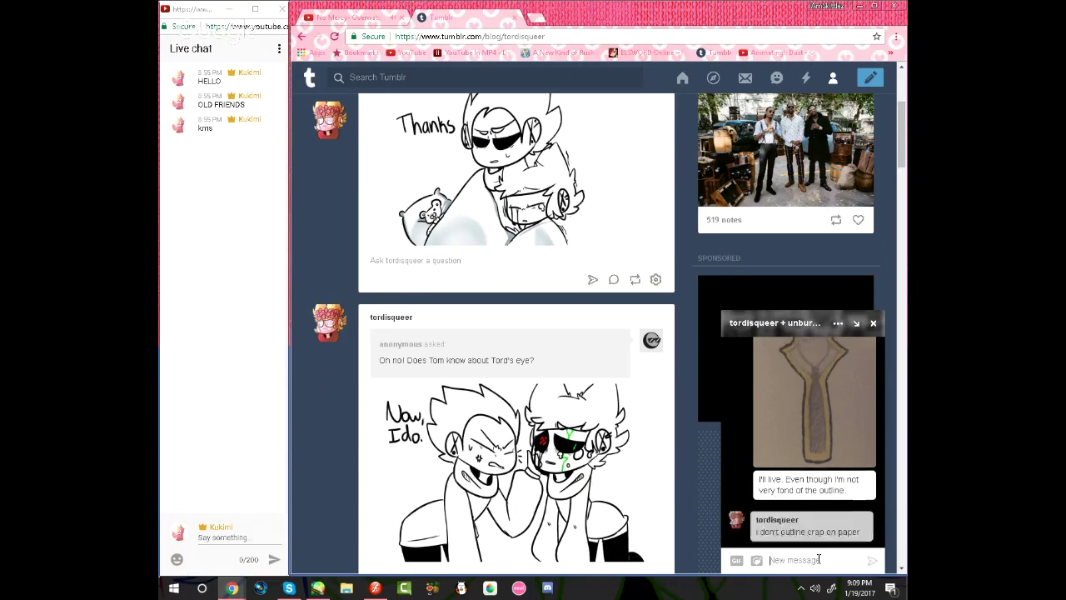
text(I just sketc)
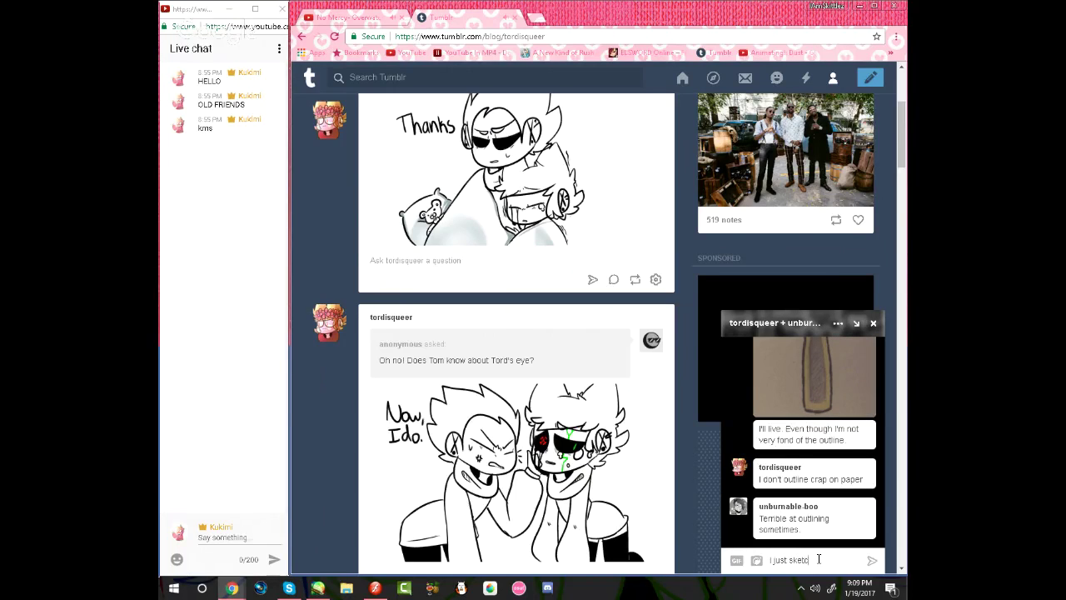
text(h and that's it)
key(Return)
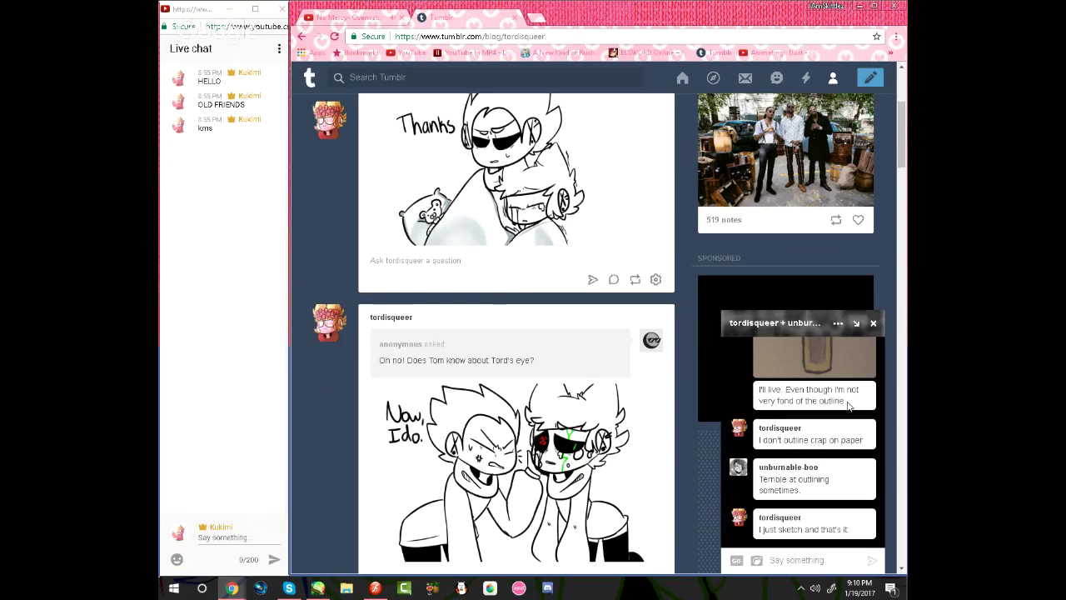
Switch back to Flash and draw the front and back neck lines in frame 14 down past the stage, undoing the stray stroke
key(alt+Tab)
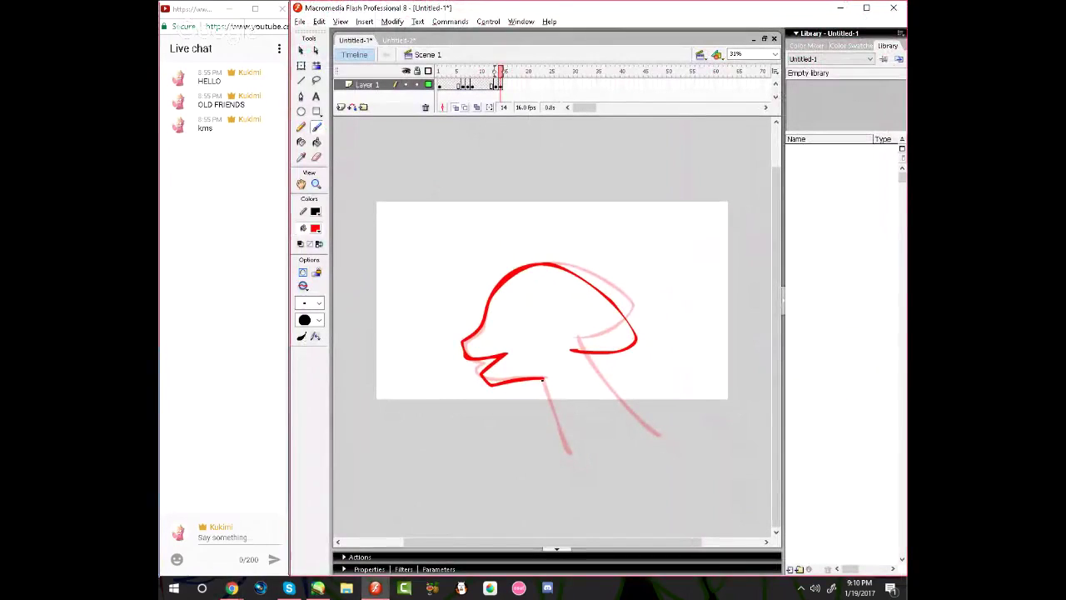
drag(543, 379, 571, 454)
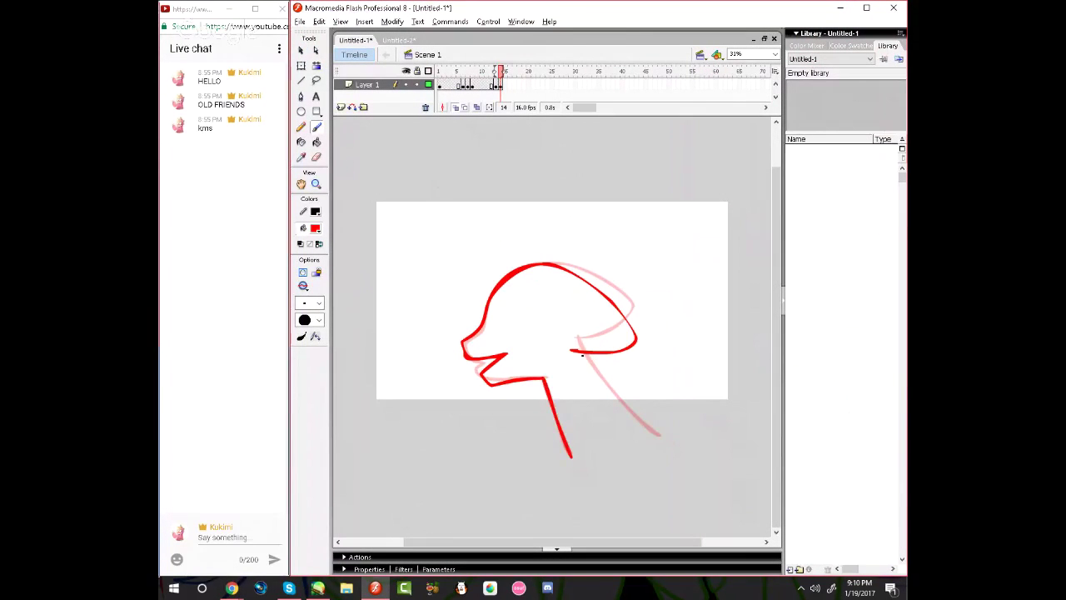
drag(582, 354, 673, 455)
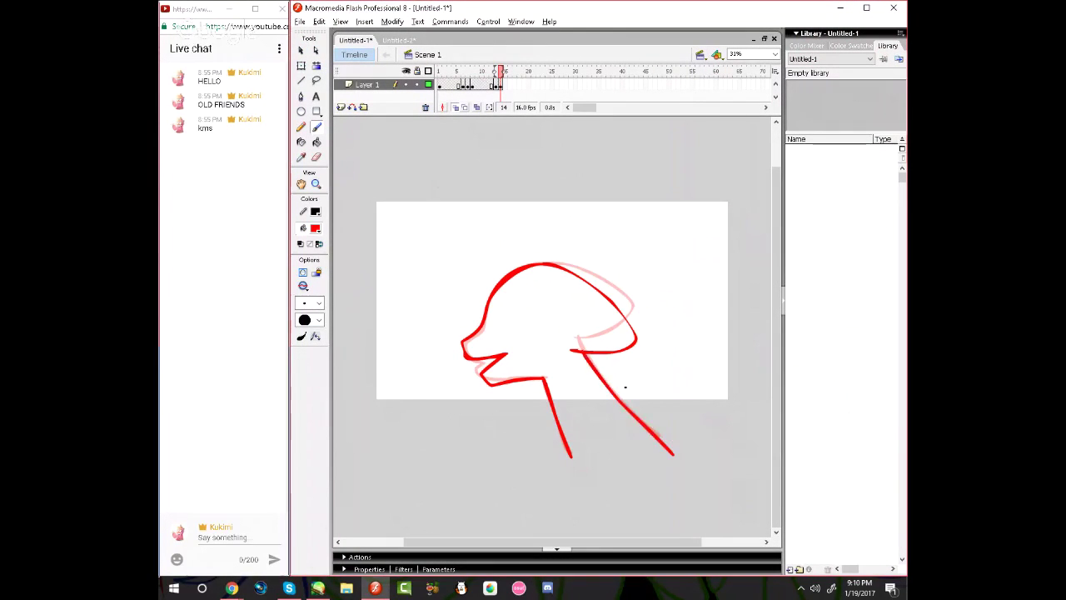
drag(411, 214, 411, 265)
key(ctrl+z)
Move the whole frame 14 drawing up and left of the onion skin and play the animation
key(ctrl+a)
key(Left)
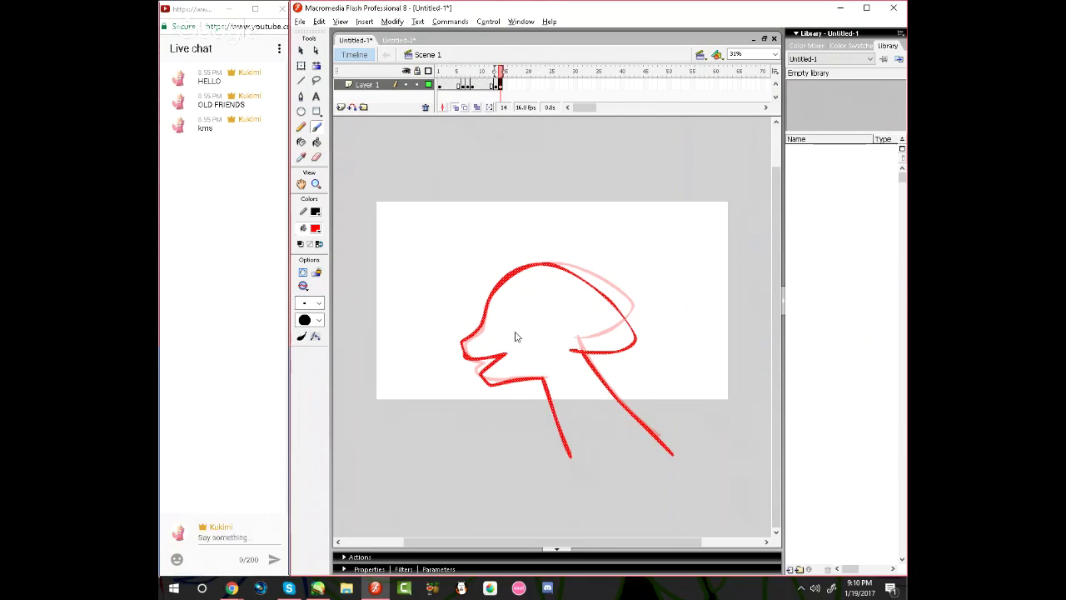
key(shift+Left)
key(shift+Left)
key(shift+Left)
key(shift+Left)
key(shift+Up)
key(shift+Up)
key(shift+Up)
key(shift+Up)
key(shift+Up)
key(shift+Up)
key(shift+Up)
key(shift+Up)
key(shift+Up)
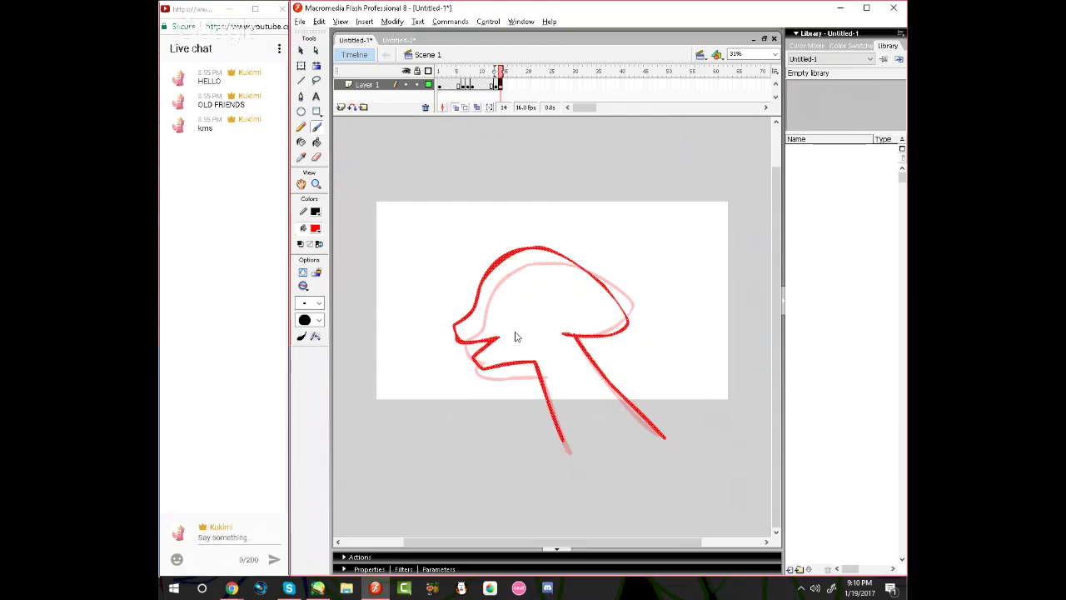
key(shift+Left)
key(shift+Left)
key(shift+Left)
key(shift+Left)
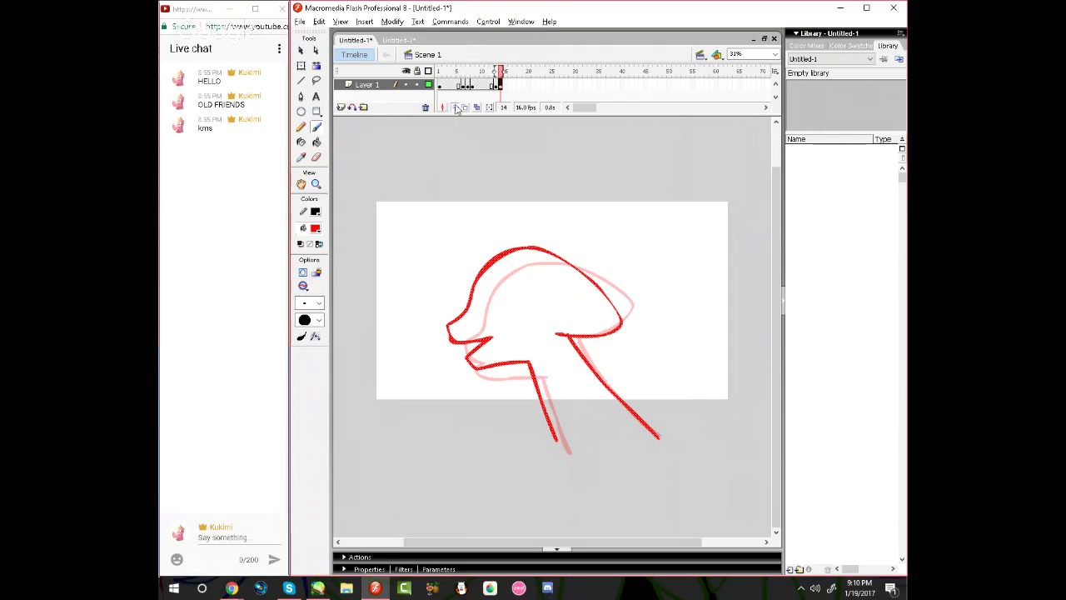
click(389, 85)
key(Return)
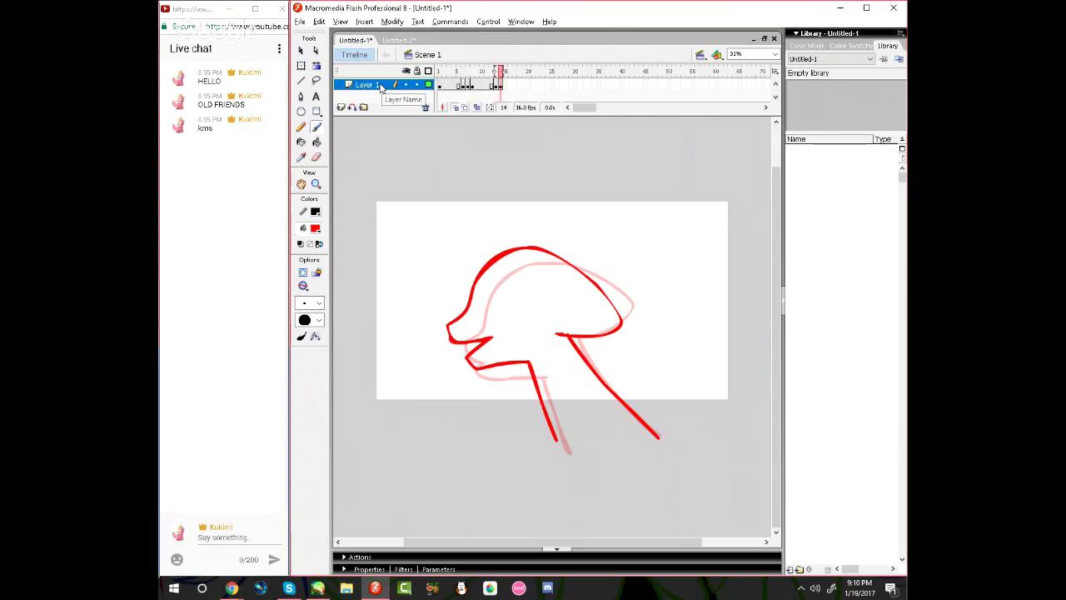
Switch to the Tumblr chat, reply "??", and return to Flash
key(alt+Tab)
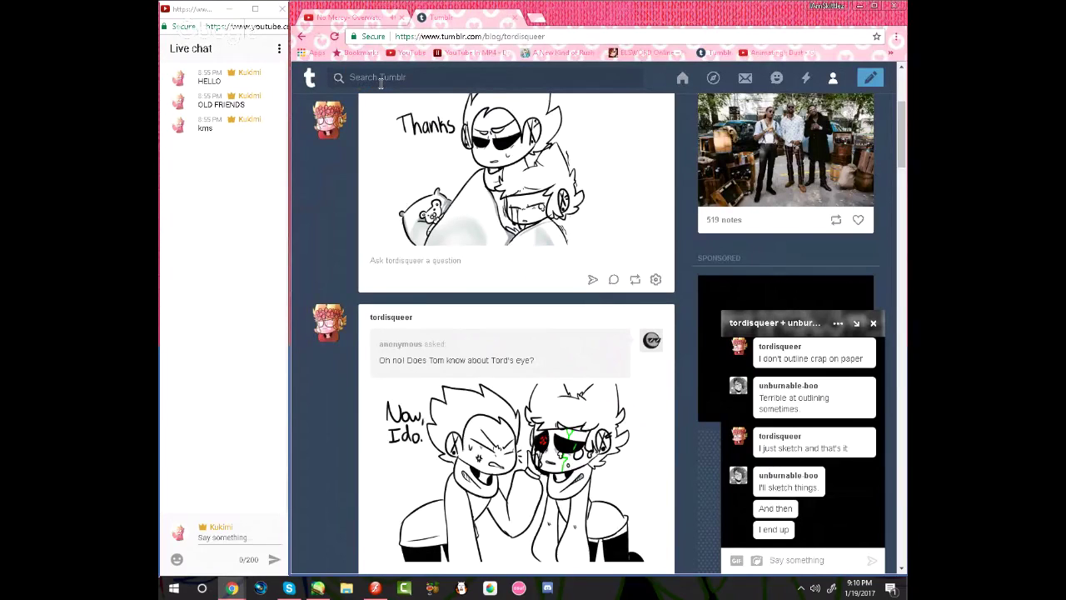
key(alt+Tab)
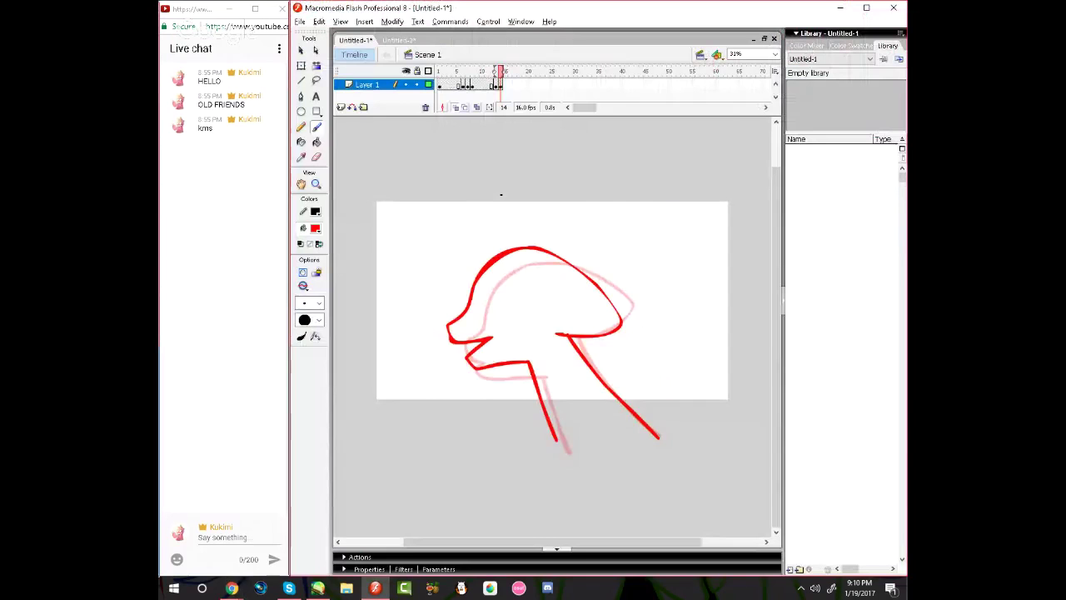
Add a blank keyframe at frame 15 and trace the back, underside and forehead of the head over the onion skin, redoing unwanted strokes
key(F7)
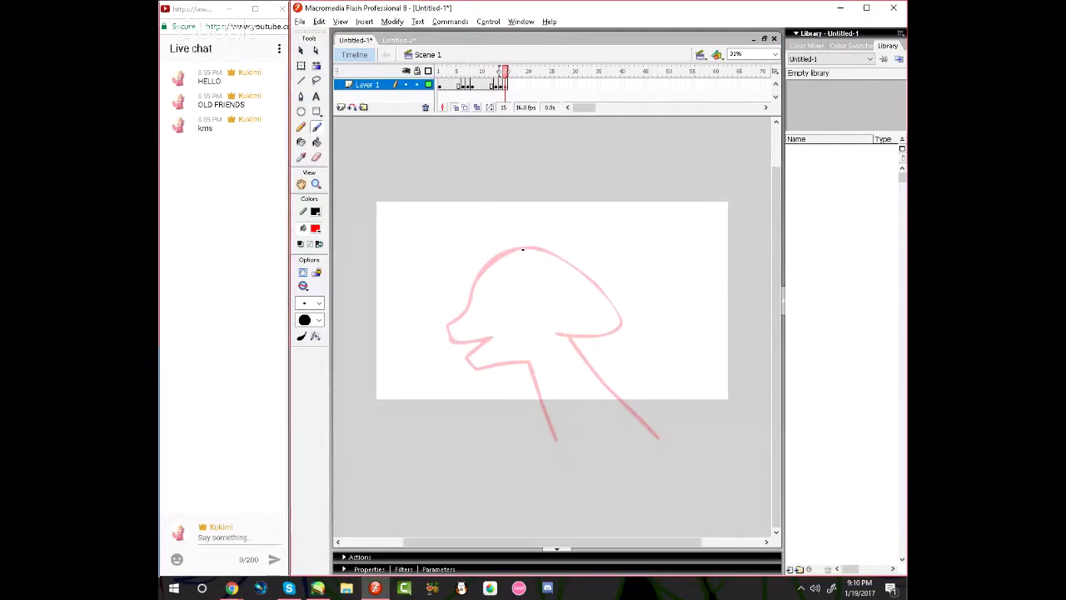
drag(525, 248, 626, 303)
key(ctrl+z)
mouse_move(528, 248)
mouse_down()
mouse_move(621, 327)
mouse_move(554, 337)
mouse_up()
key(ctrl+z)
mouse_move(528, 247)
mouse_down()
mouse_move(621, 323)
mouse_move(548, 335)
mouse_up()
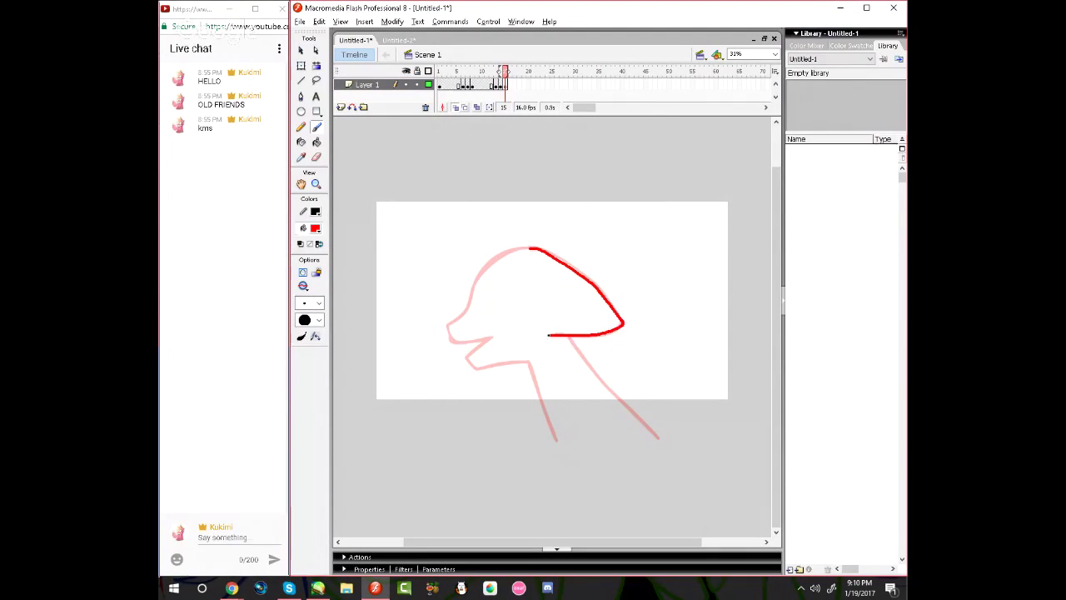
drag(530, 247, 465, 317)
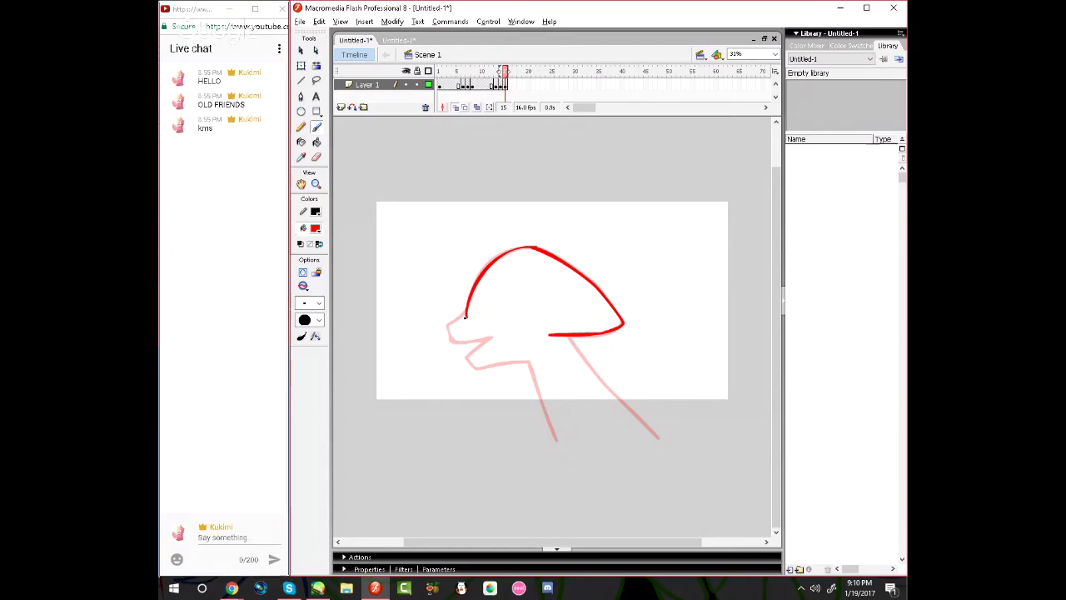
Switch to the Tumblr chat and send "O XD"
key(alt+Tab)
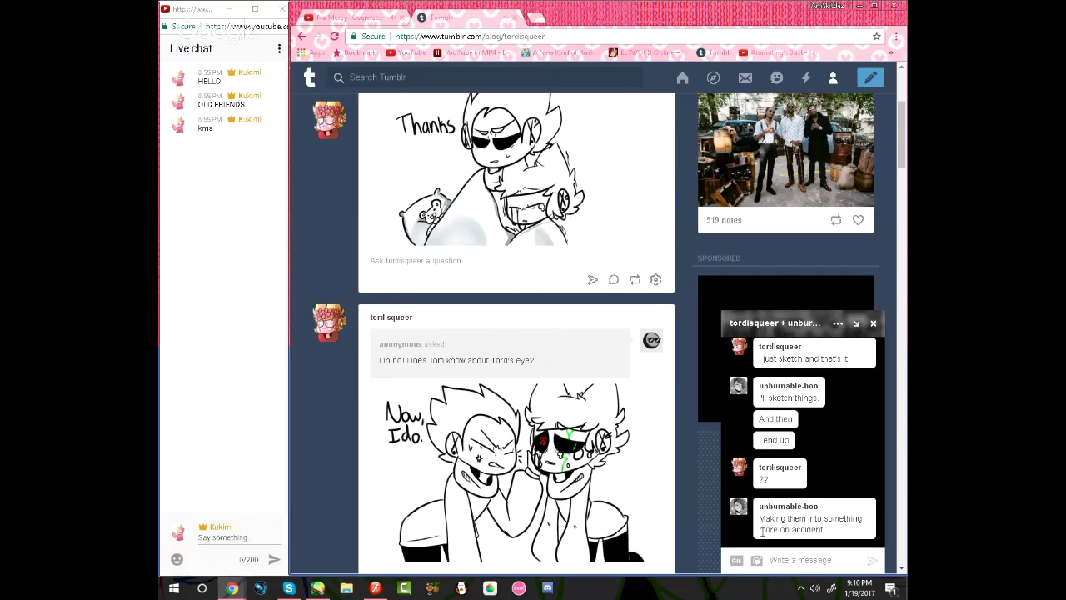
text(Ohh)
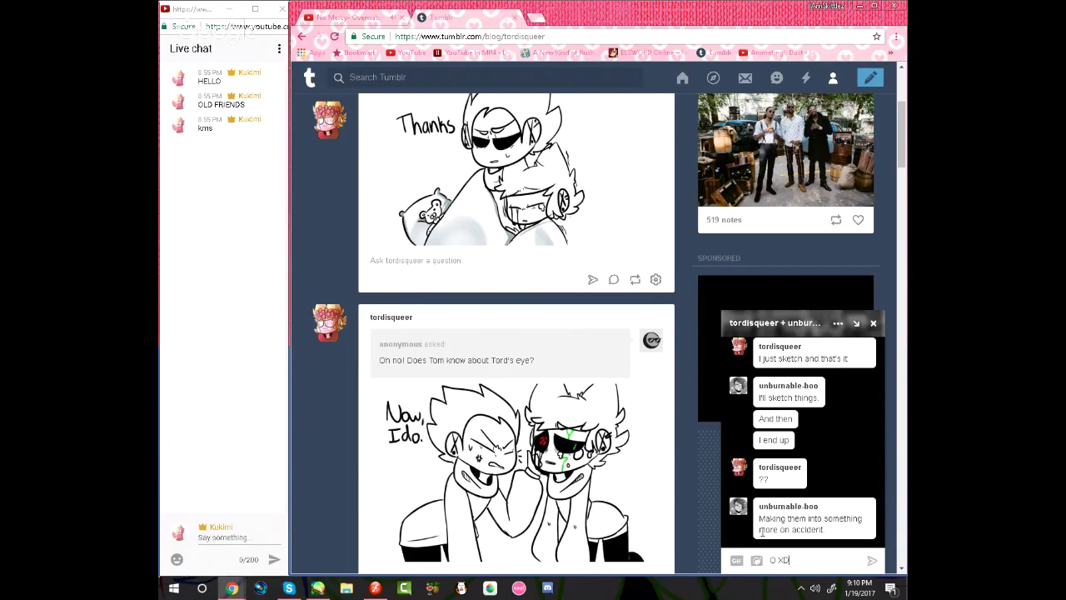
key(Return)
Switch back to Flash and redraw the forehead in frame 15, continuing into a wider open mouth, jaw and both neck lines
key(alt+Tab)
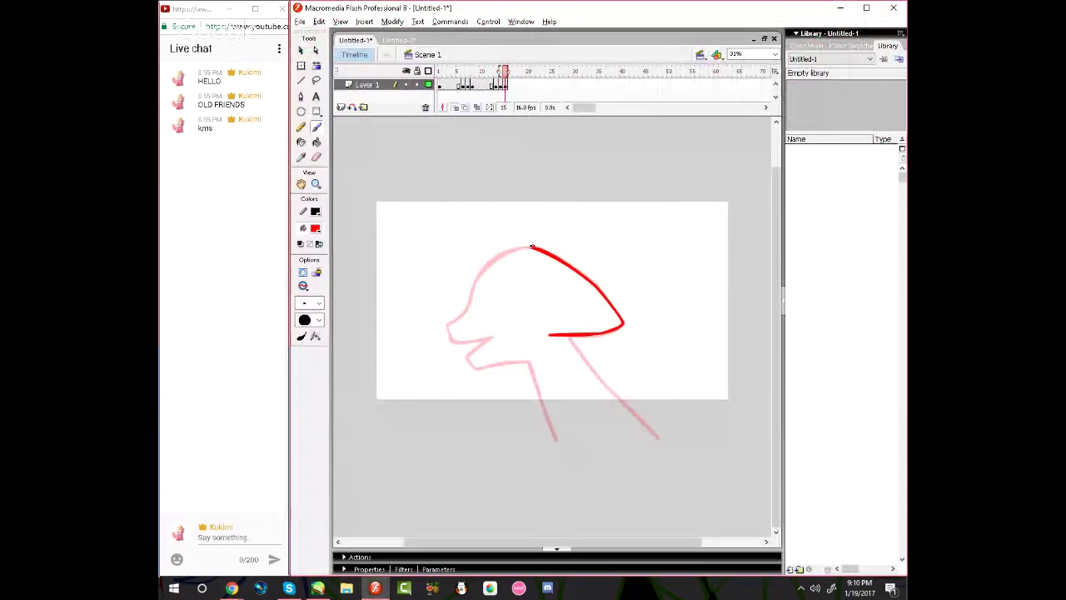
drag(532, 246, 482, 285)
key(ctrl+z)
drag(533, 247, 478, 298)
key(ctrl+z)
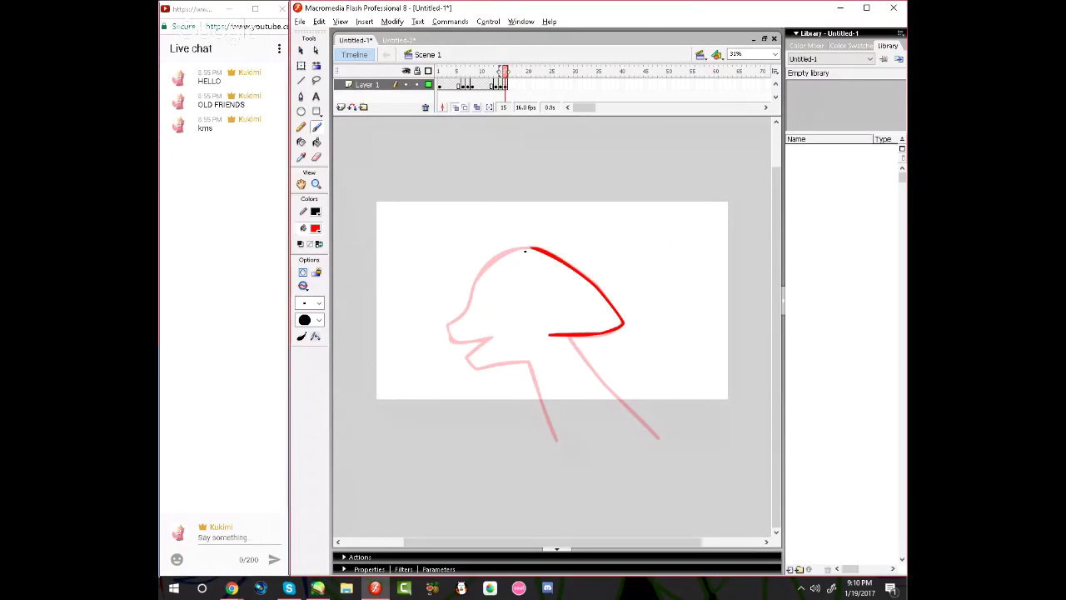
mouse_move(534, 248)
mouse_down()
mouse_move(510, 247)
mouse_move(487, 266)
mouse_move(452, 328)
mouse_move(454, 345)
mouse_up()
key(ctrl+z)
mouse_move(515, 248)
mouse_down()
mouse_move(442, 319)
mouse_move(501, 327)
mouse_move(471, 369)
mouse_move(526, 362)
mouse_move(560, 446)
mouse_up()
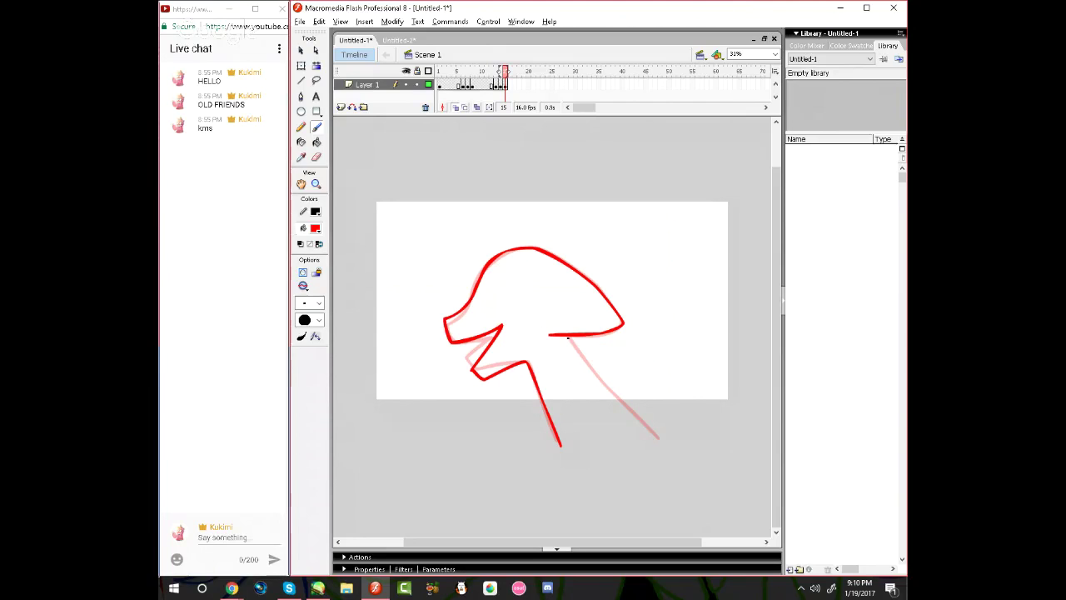
drag(568, 337, 657, 437)
Switch to the Tumblr chat, read the new reply, and send "uh"
key(alt+Tab)
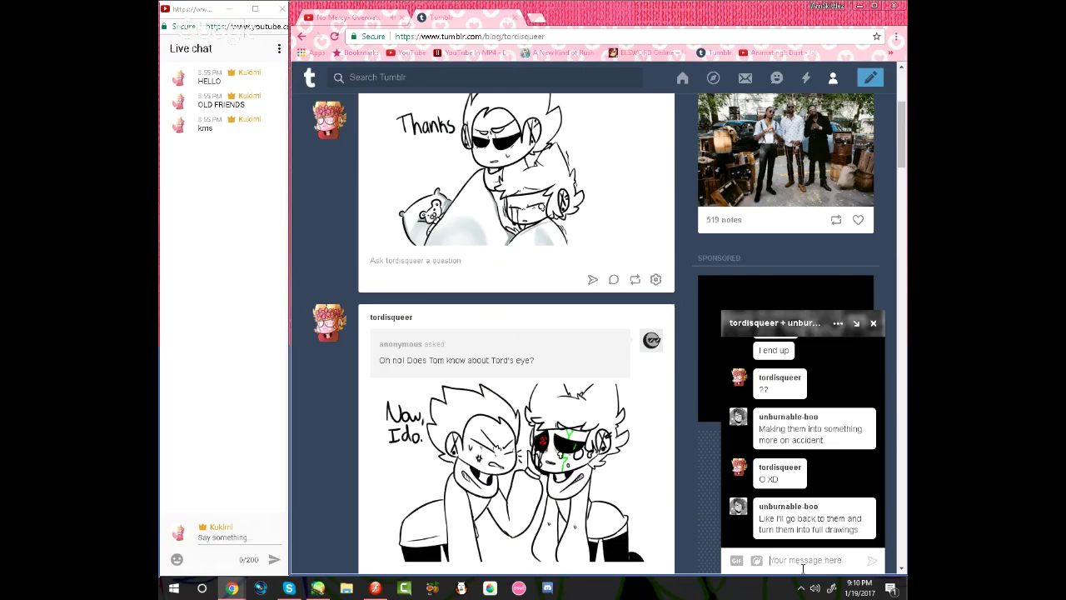
click(803, 569)
text(uh)
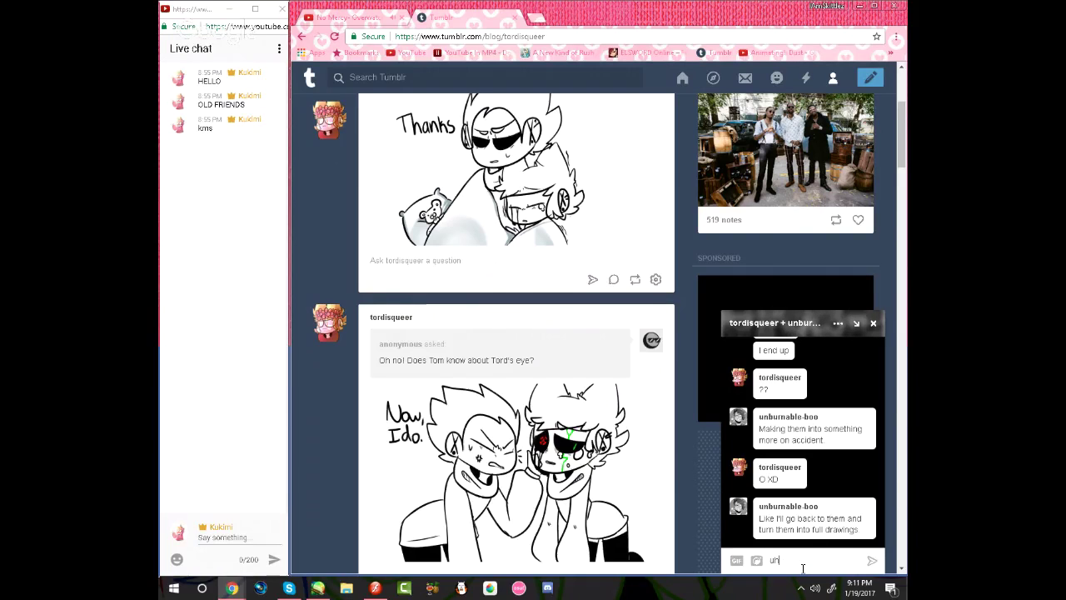
key(Return)
Switch back to Flash and move the whole frame 15 drawing up and left of the onion skin
key(alt+Tab)
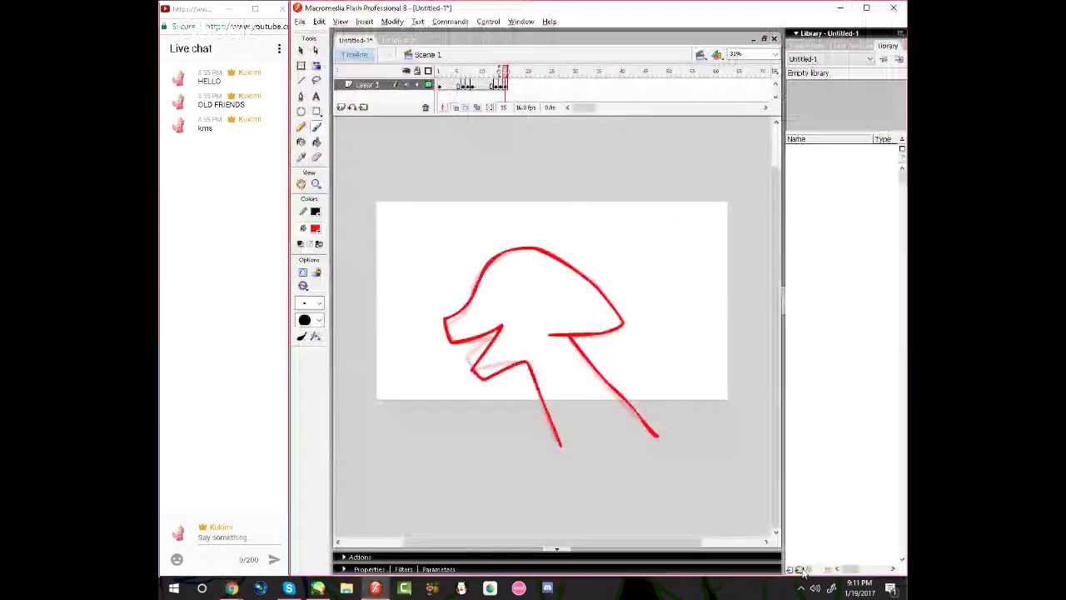
key(q)
drag(417, 228, 725, 477)
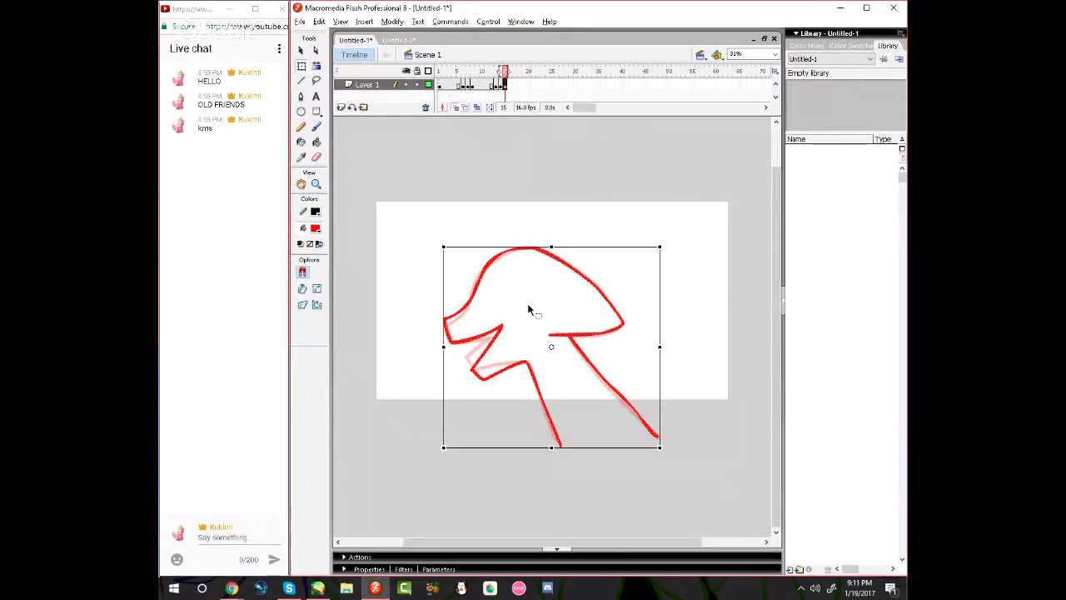
key(Left)
key(Left)
key(Left)
key(Left)
key(Left)
key(Left)
key(Left)
key(Left)
key(Up)
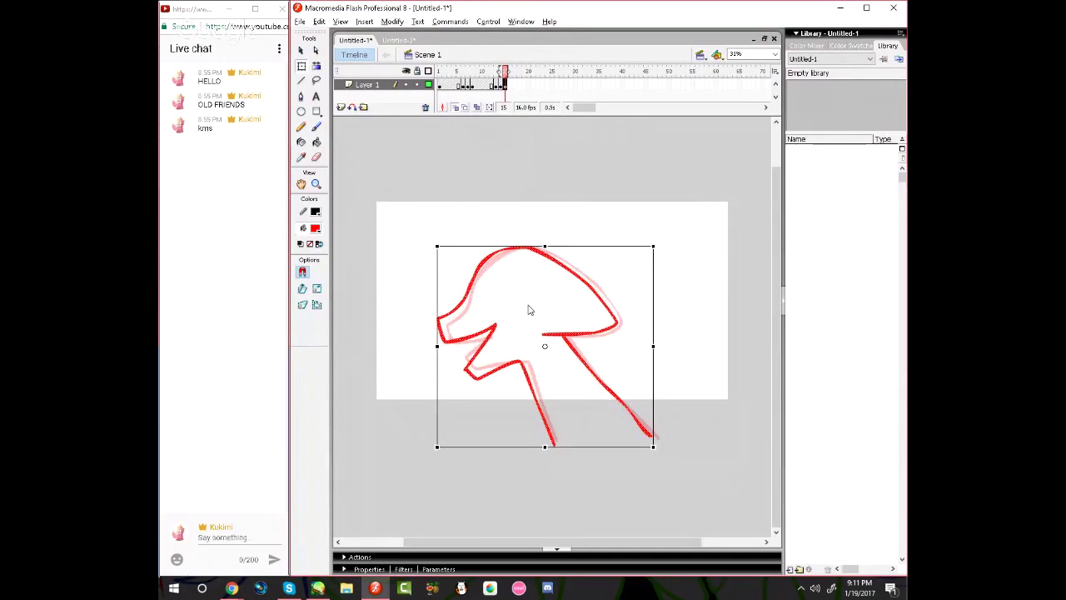
key(shift+Up)
key(shift+Up)
key(shift+Up)
key(shift+Up)
key(shift+Up)
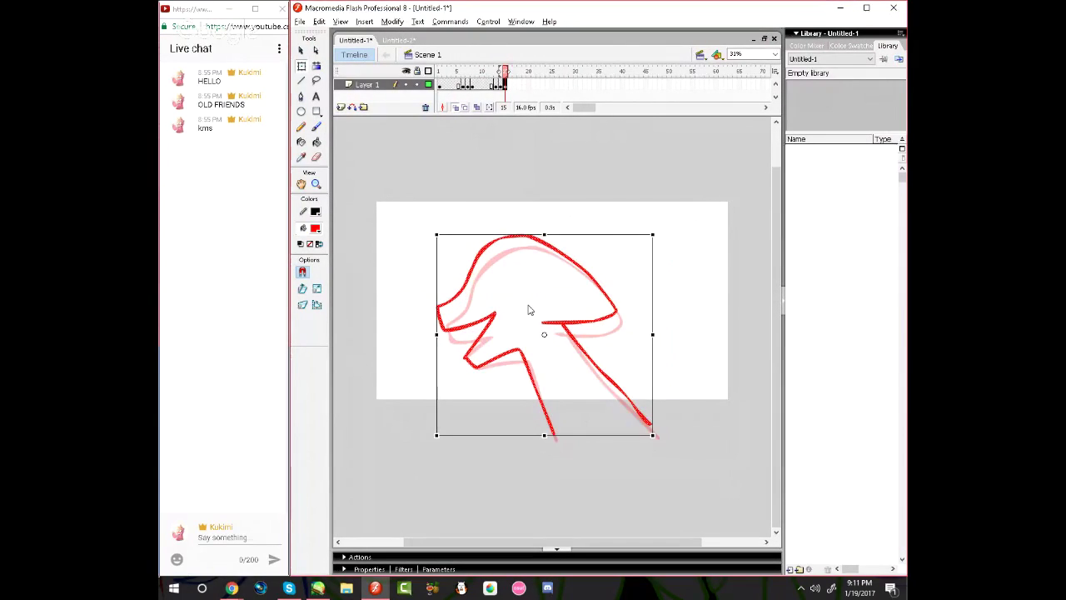
key(shift+Left)
key(shift+Left)
key(shift+Left)
key(shift+Left)
Go to frame 13 and draw a brush line across the base of the neck below the stage
click(491, 84)
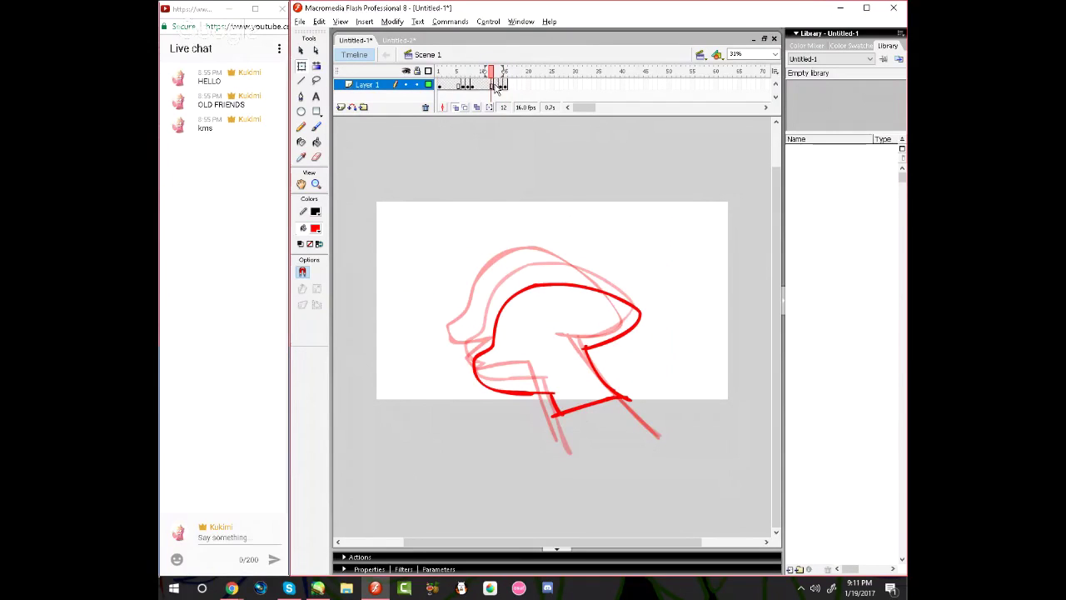
click(496, 87)
key(a)
click(588, 443)
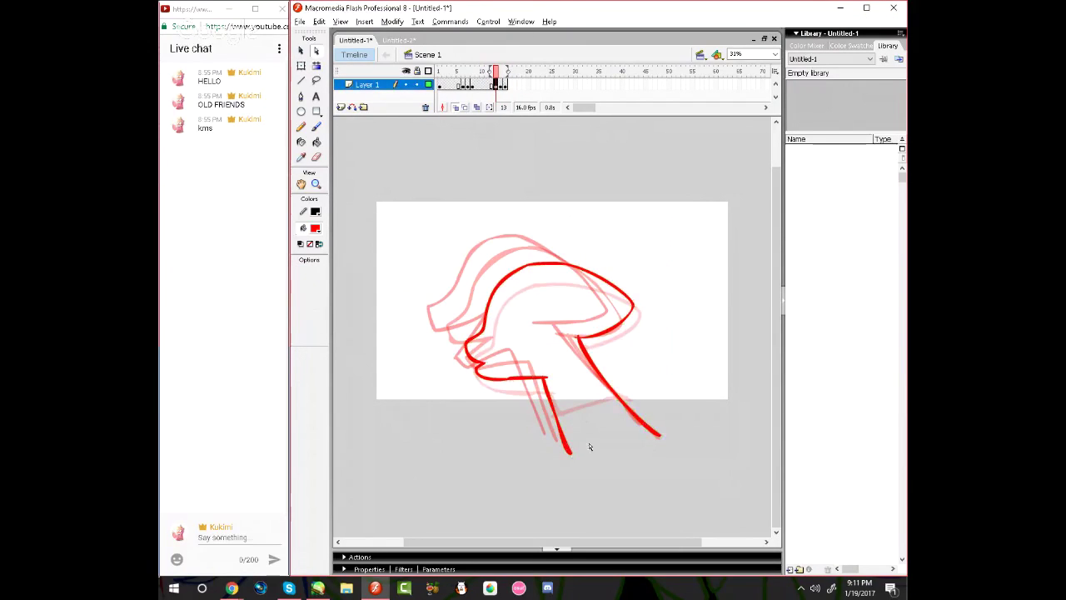
key(b)
drag(529, 433, 671, 424)
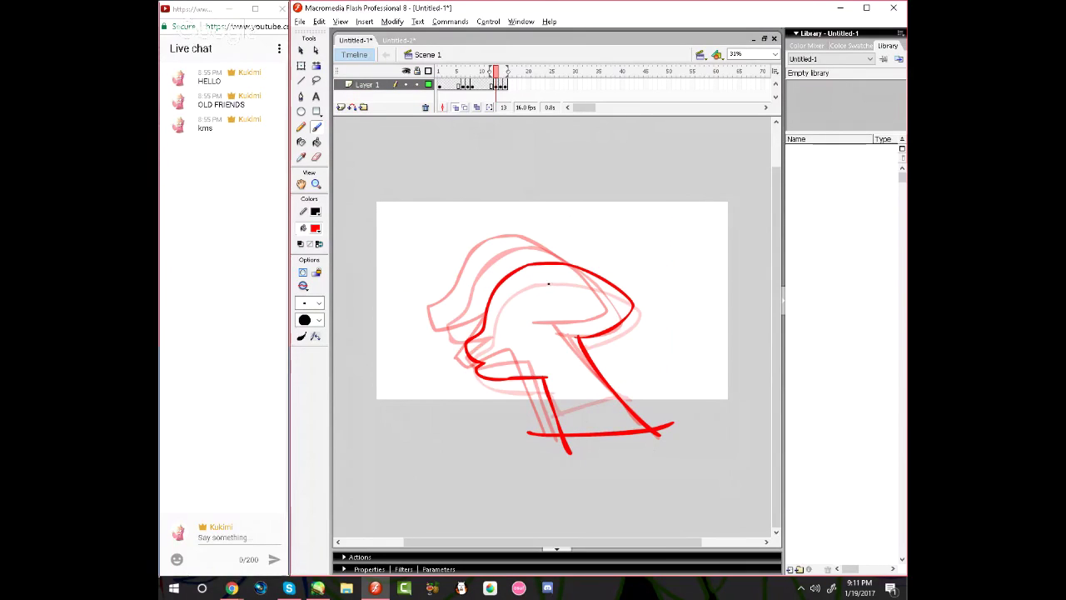
Draw a similar line across the base of the neck in frames 14 and 15
click(501, 85)
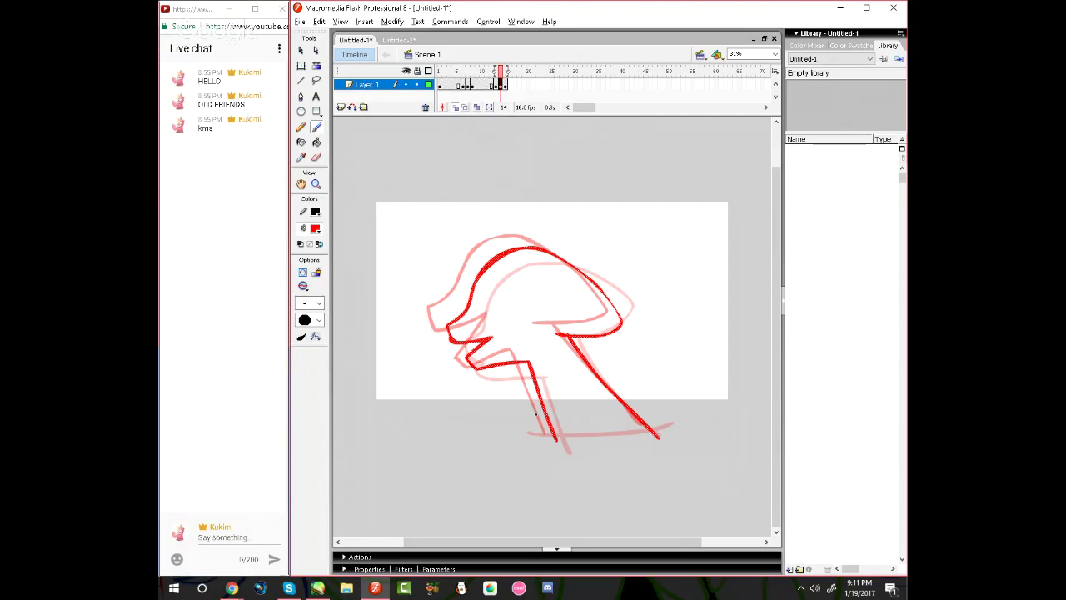
drag(516, 434, 685, 431)
click(505, 86)
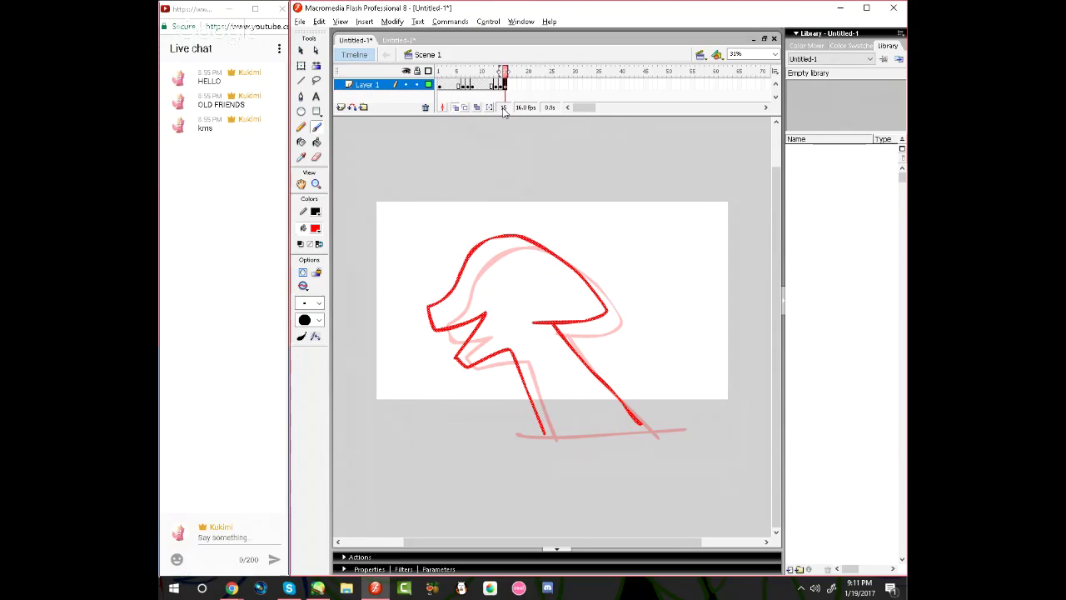
drag(524, 411, 688, 416)
Switch to the Tumblr chat, view the received sketch photo, and send "Omfg xD"
key(alt+Tab)
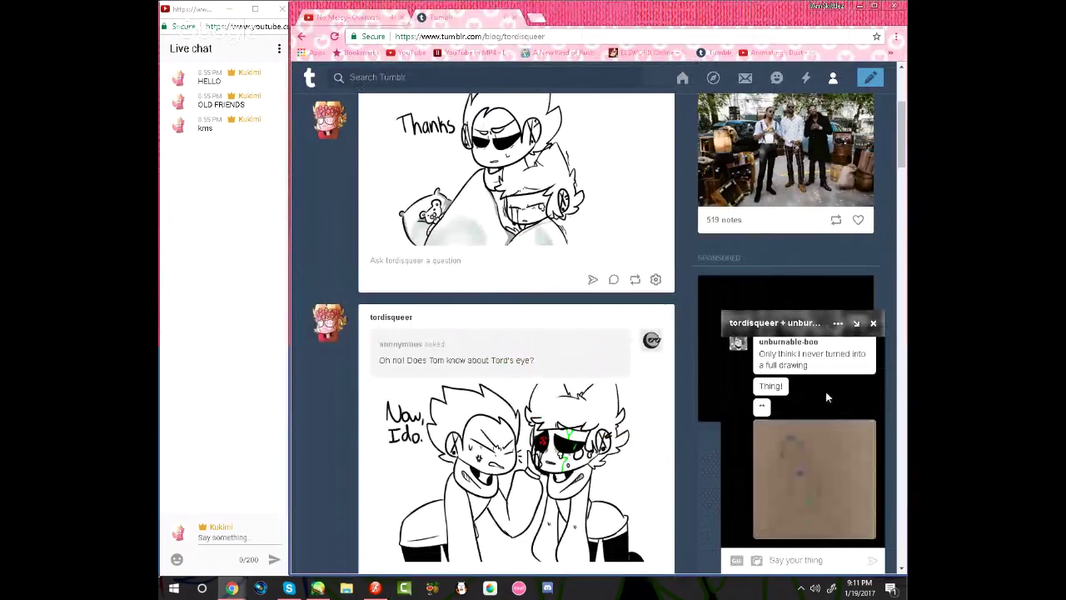
scroll(826, 393, up, 1)
scroll(826, 392, down, 1)
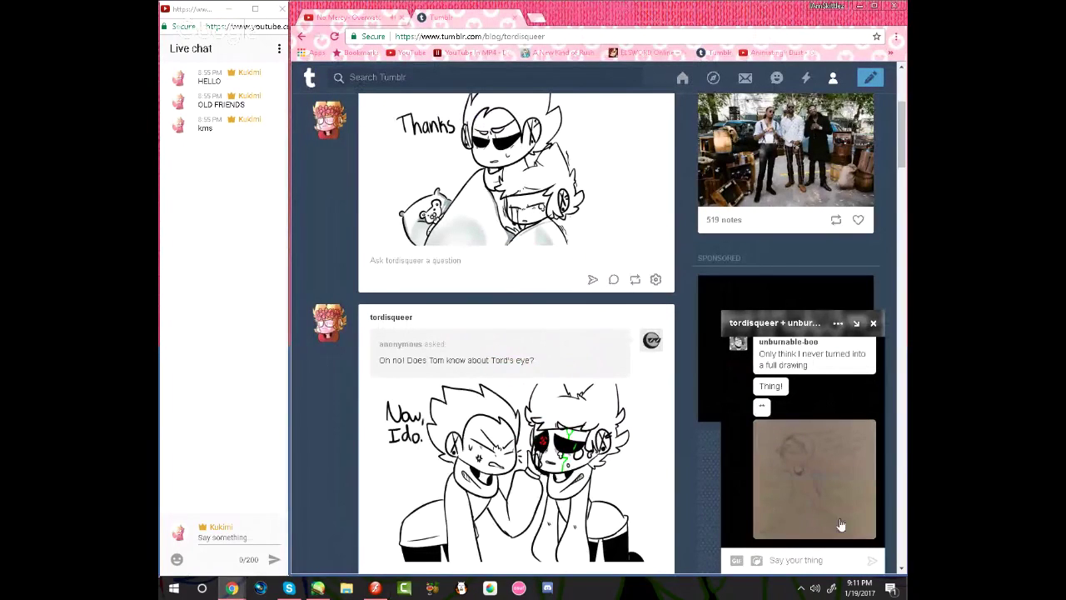
click(808, 553)
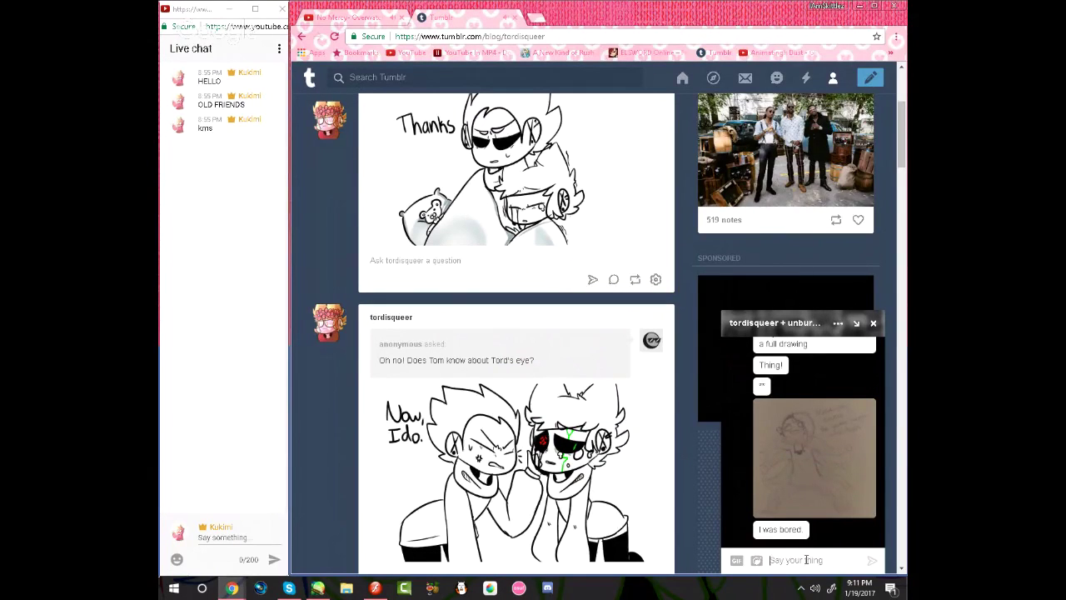
text(Omfg xD)
key(Return)
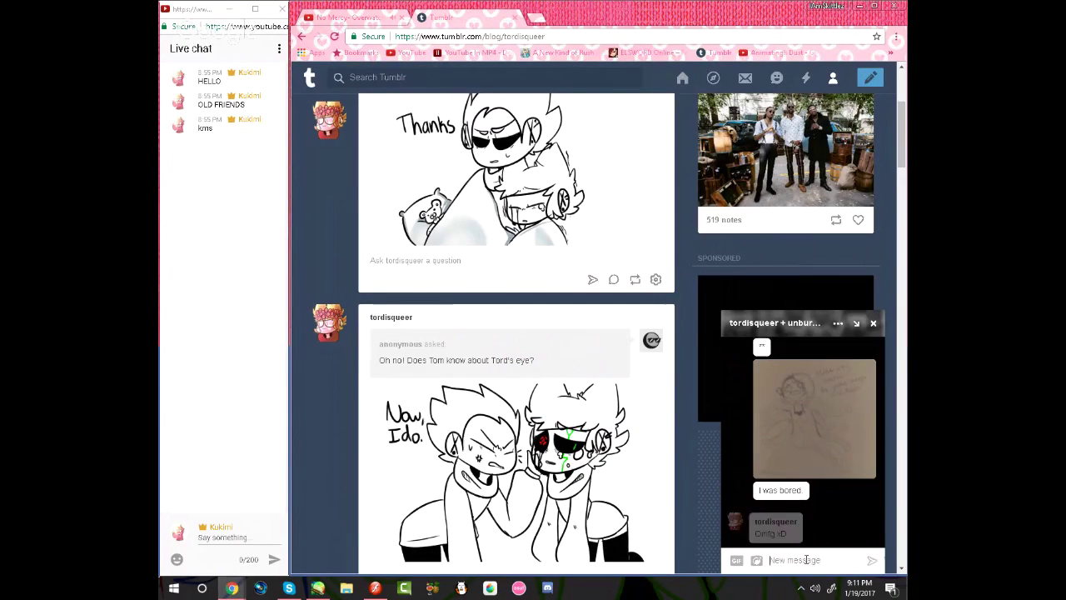
Switch back to Flash and play the animation from frame 1, replaying it once more
key(alt+Tab)
click(439, 85)
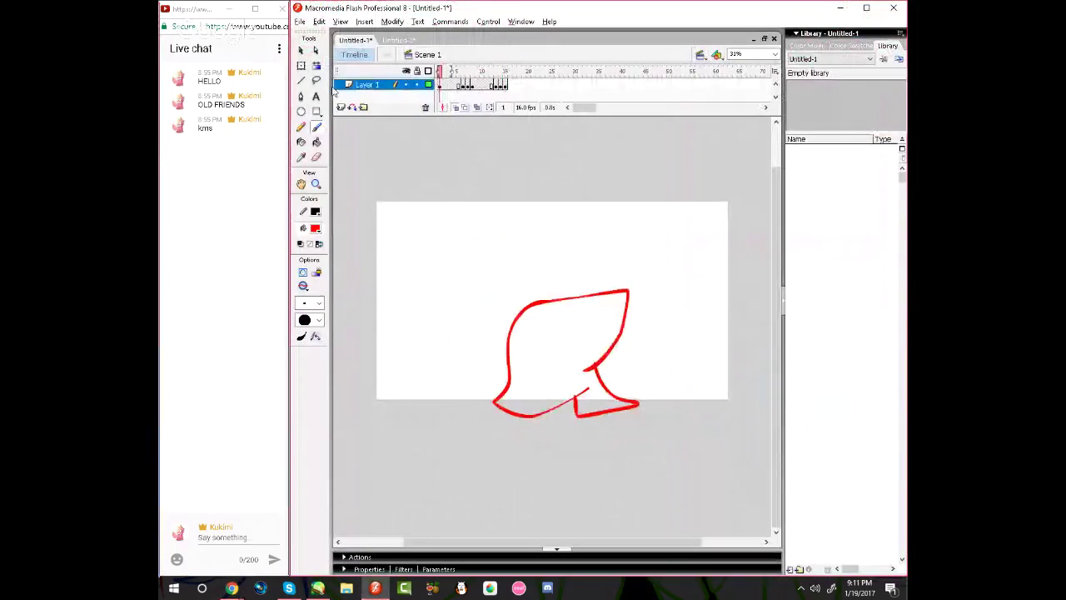
key(Return)
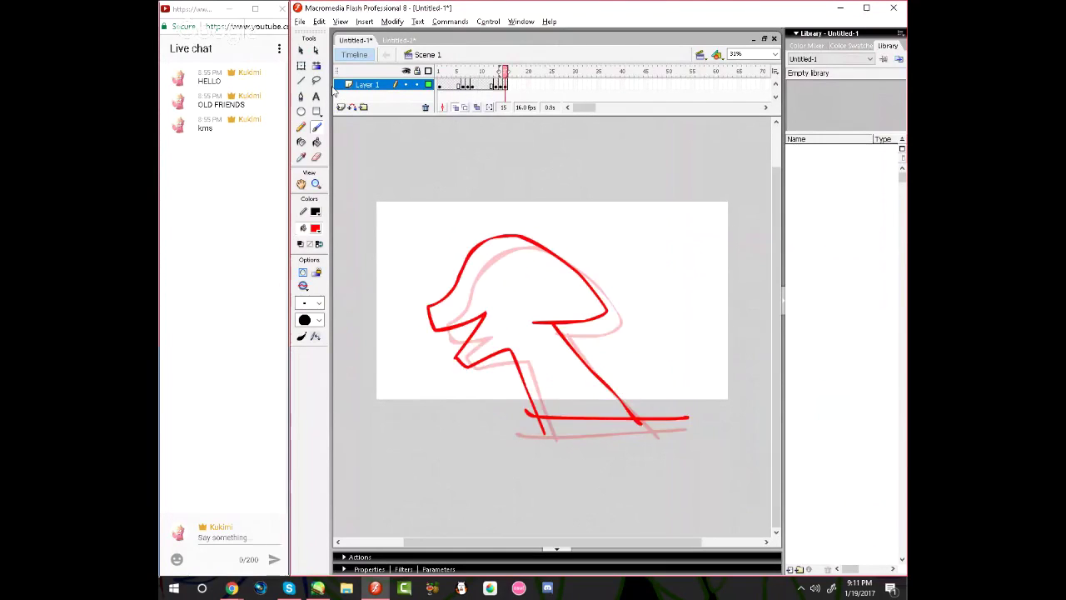
key(Return)
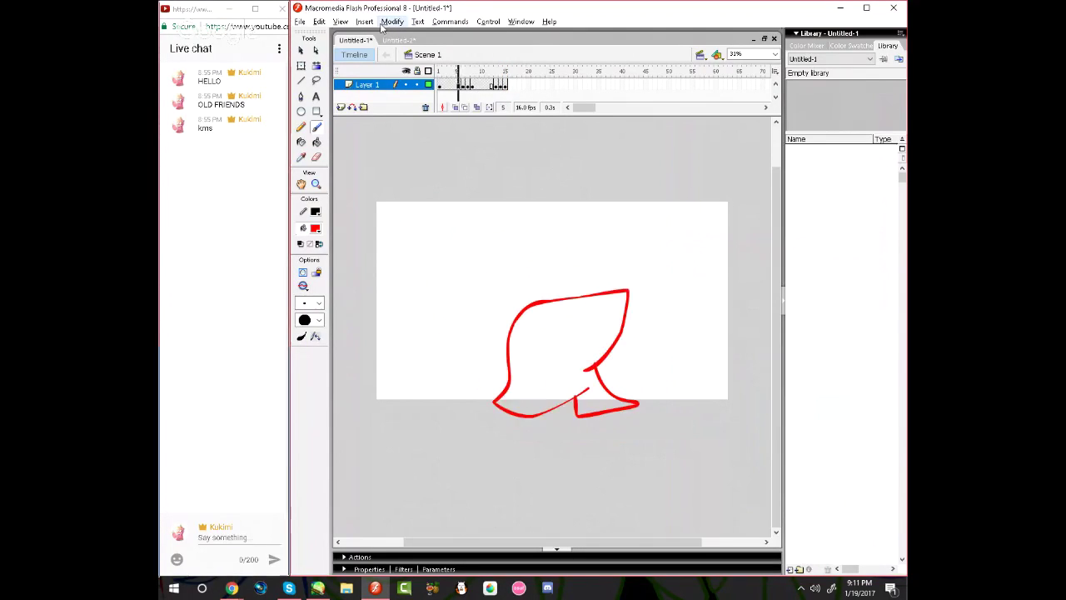
Preview the animation with Test Scene, close the preview, and move the playhead to frame 15
click(450, 22)
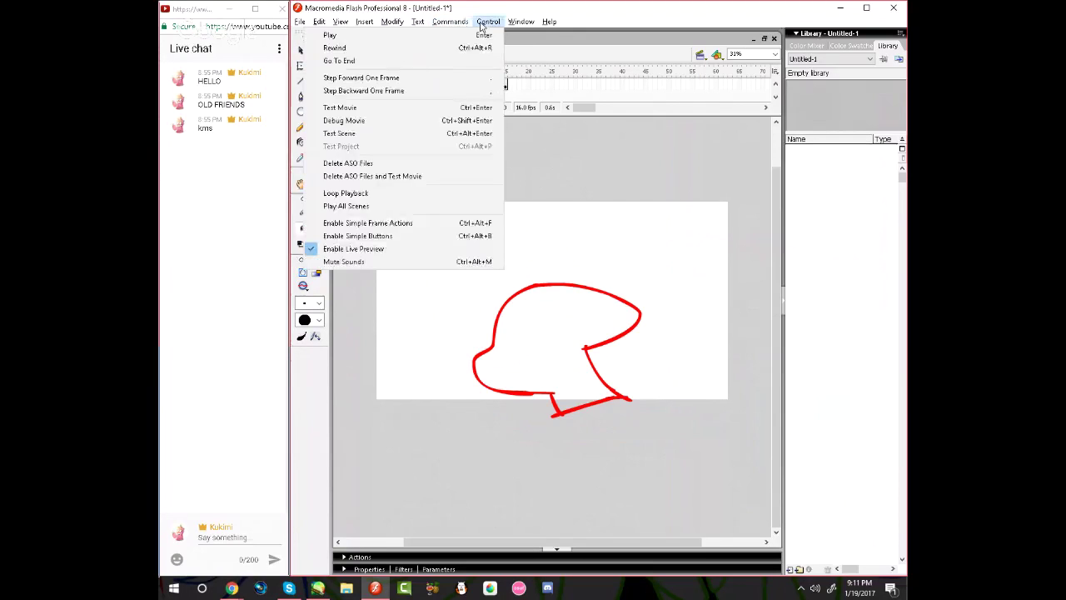
mouse_move(498, 23)
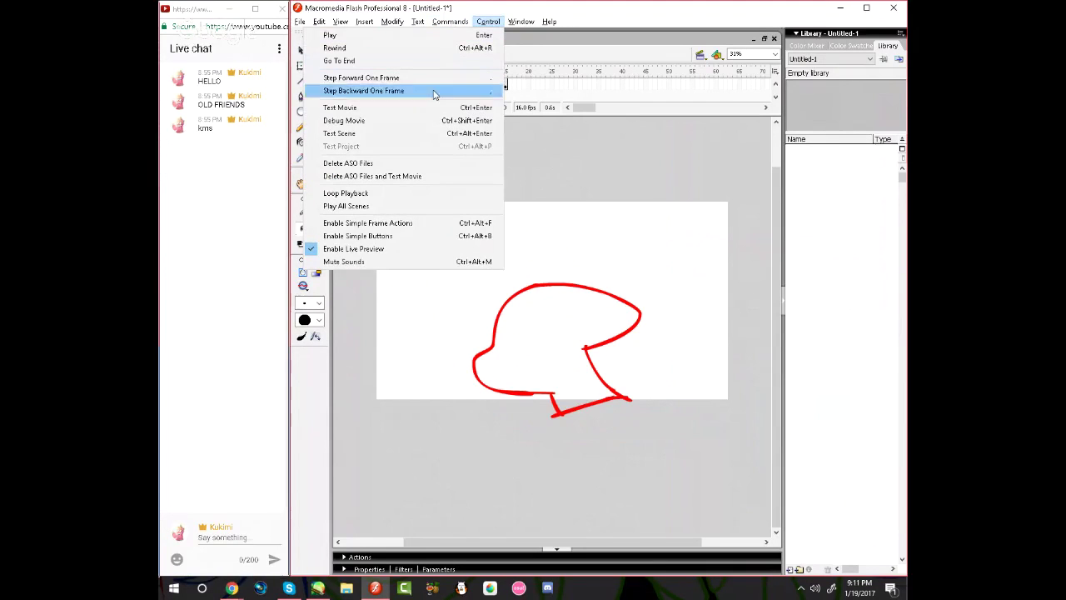
click(422, 140)
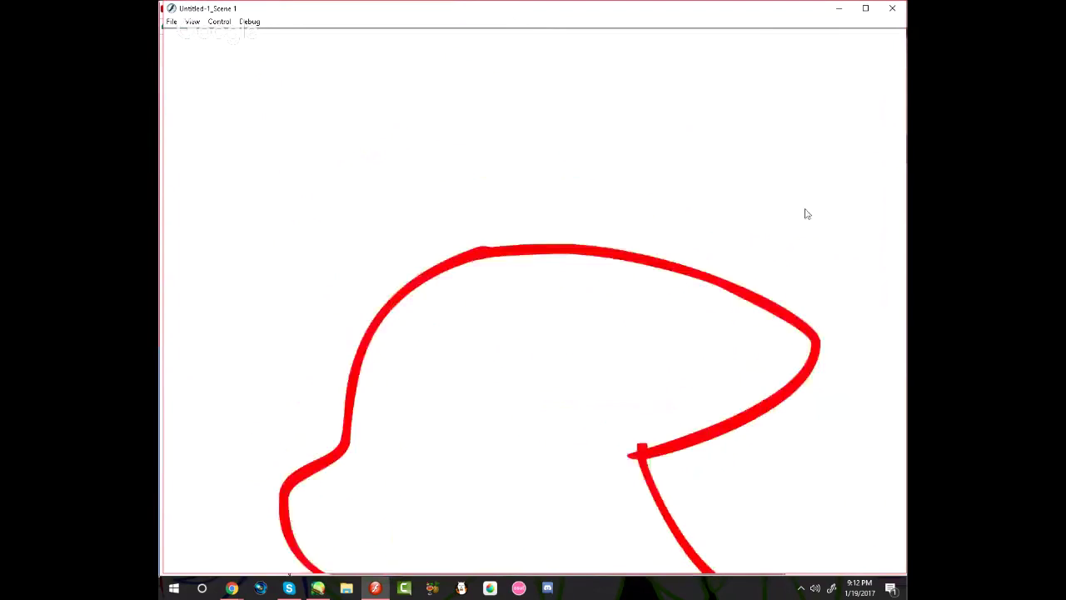
click(892, 10)
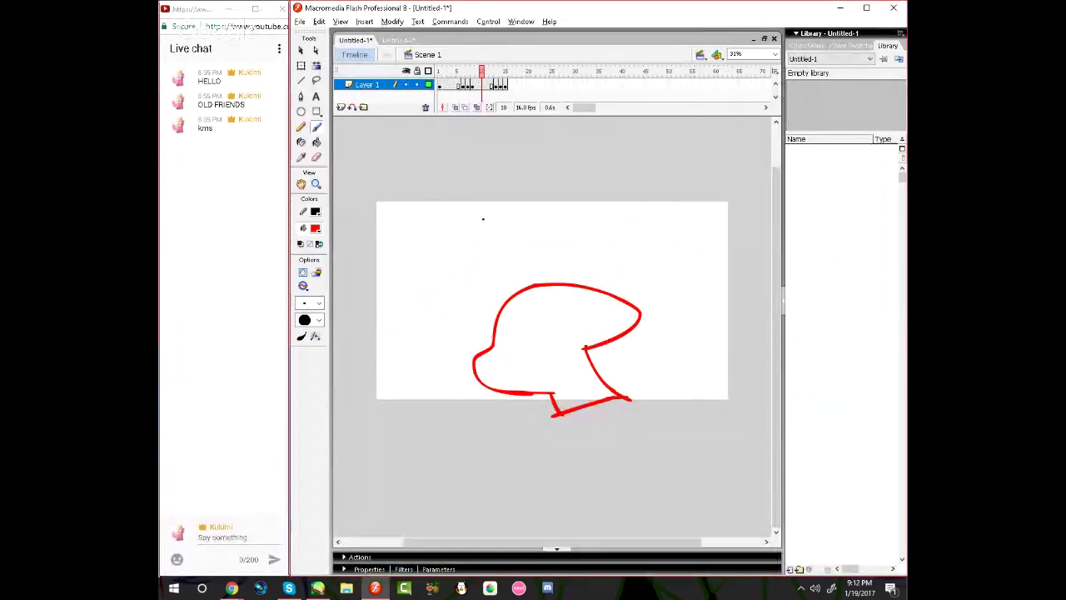
drag(483, 75, 516, 87)
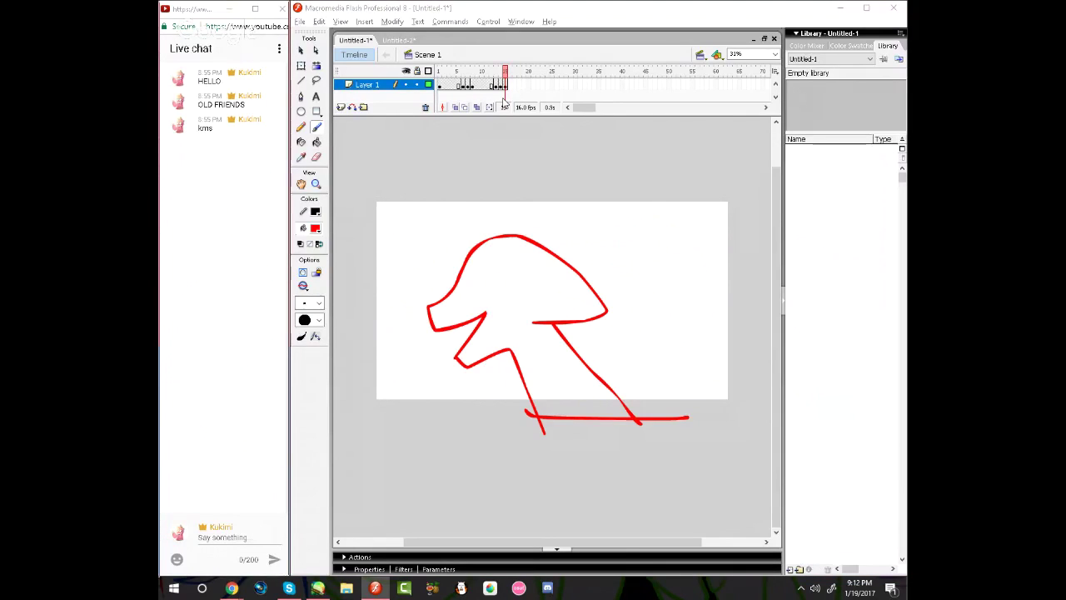
Close Flash together with its open untitled documents, answering the closing prompt
key(super+Tab)
key(super)
click(659, 257)
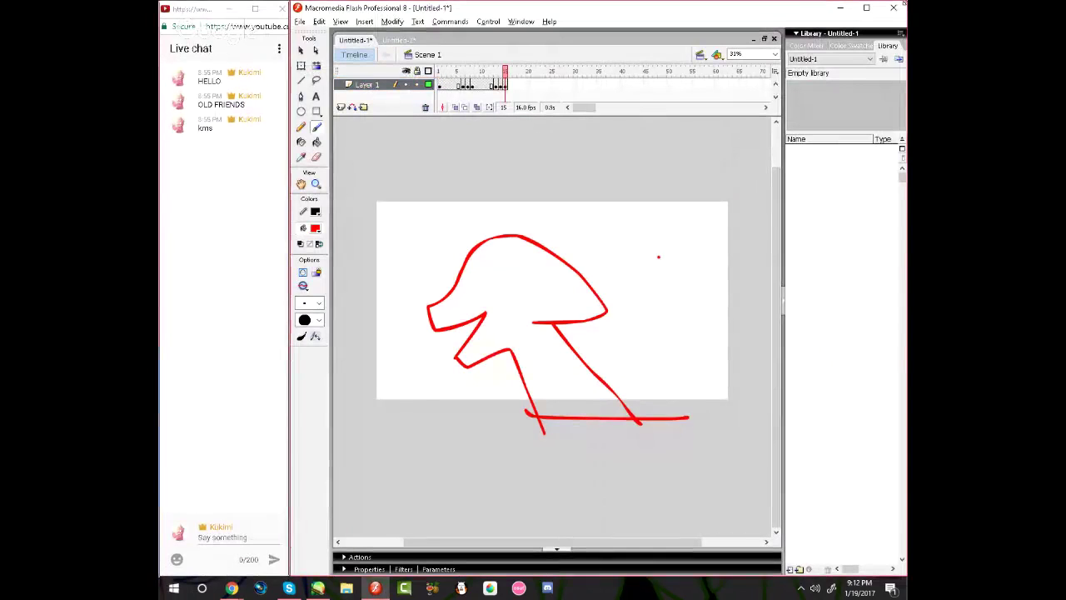
click(892, 7)
click(604, 319)
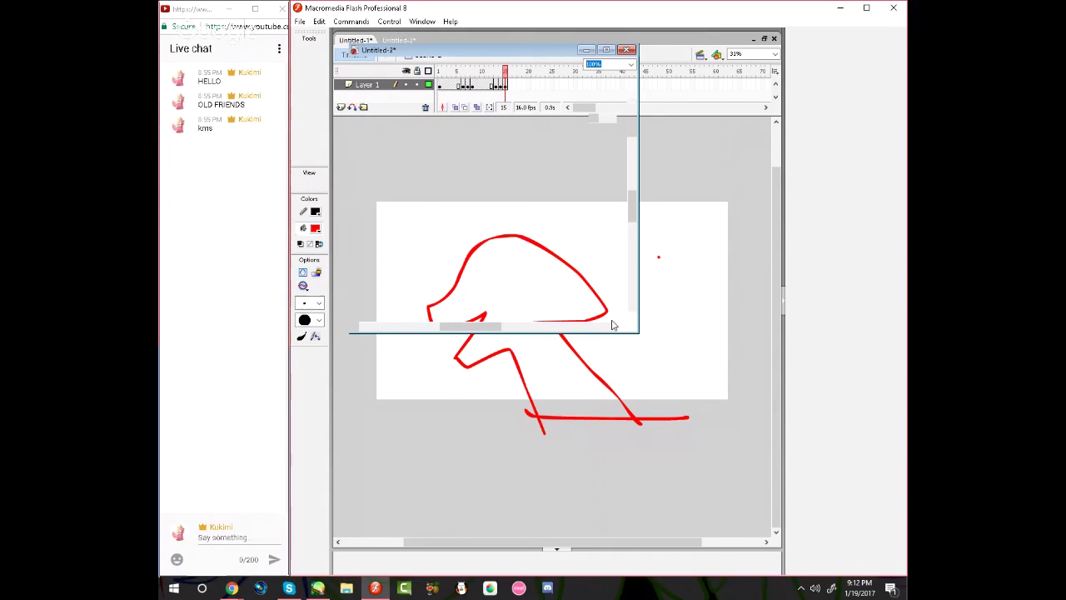
Close the YouTube live chat window and maximize the Tumblr browser window
scroll(612, 324, up, 2)
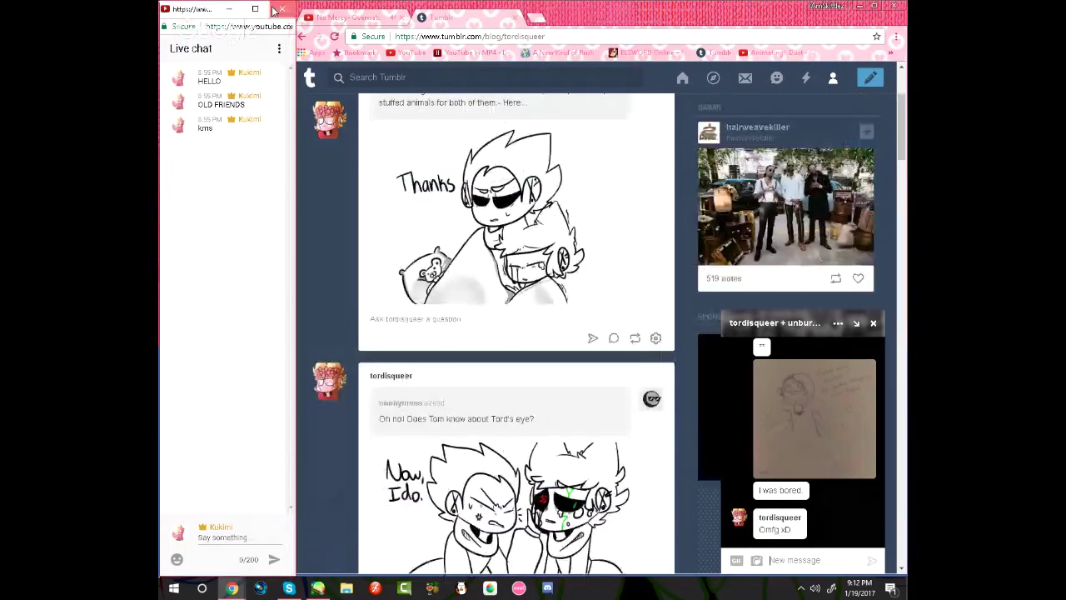
click(282, 9)
double_click(550, 12)
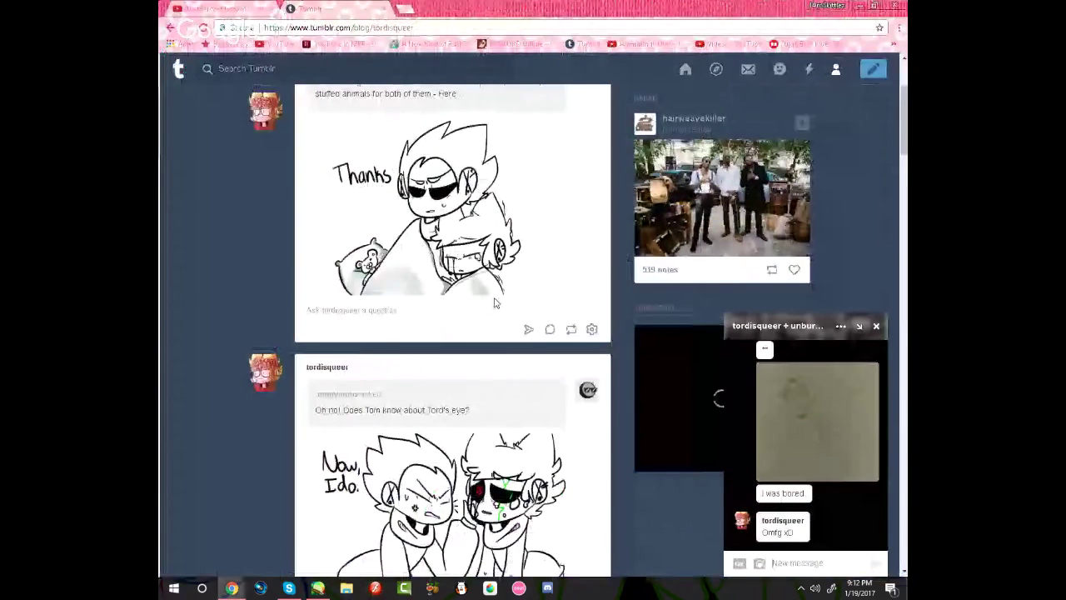